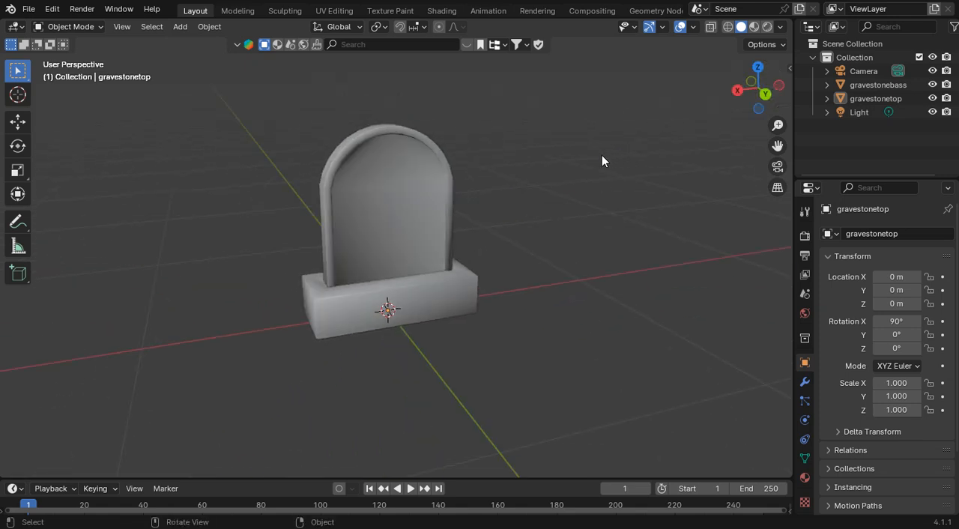
Step: Select the gravestonebass object and open it for UV editing, with a wider UV editor area
{"action": "left_click", "coordinate": [423, 291]}
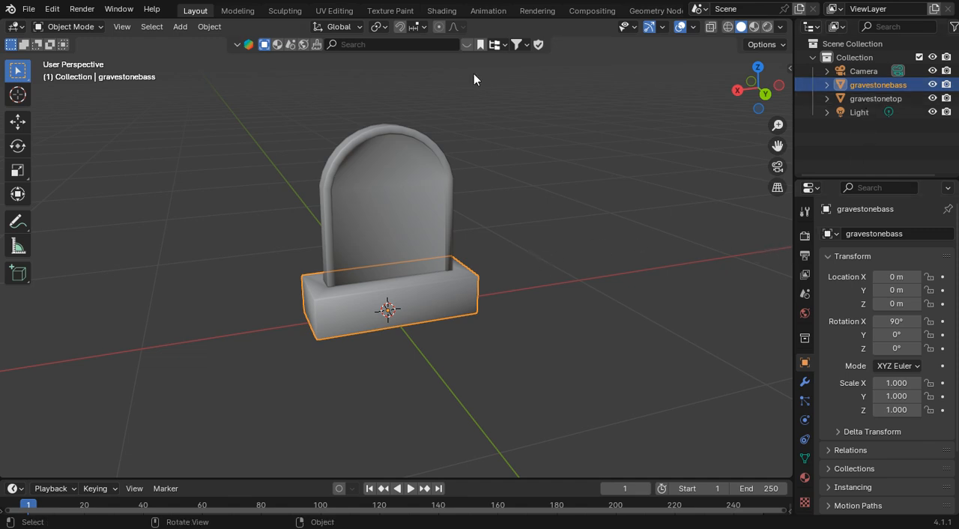
{"action": "left_click", "coordinate": [335, 11]}
{"action": "scroll", "coordinate": [596, 266], "scroll_direction": "up", "scroll_amount": 10}
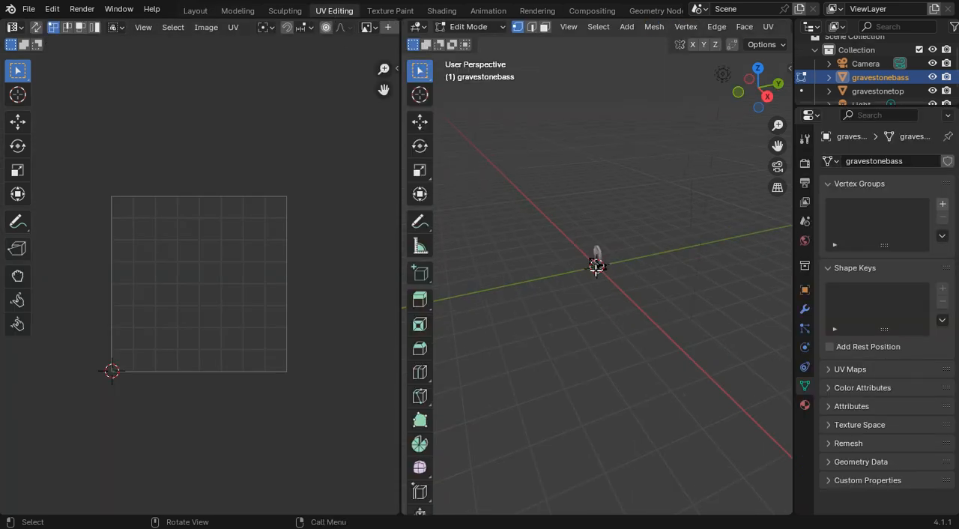
{"action": "scroll", "coordinate": [596, 266], "scroll_direction": "up", "scroll_amount": 2}
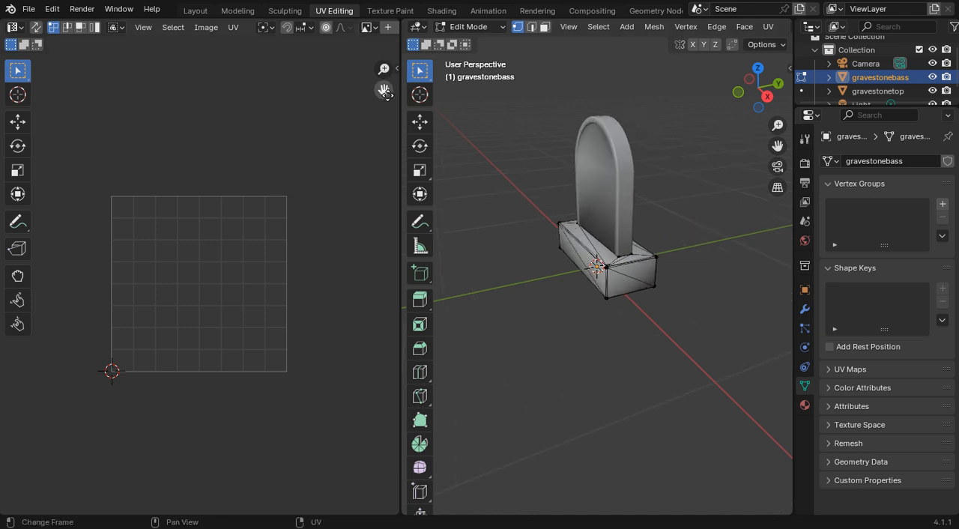
{"action": "left_click_drag", "start_coordinate": [405, 104], "coordinate": [437, 94]}
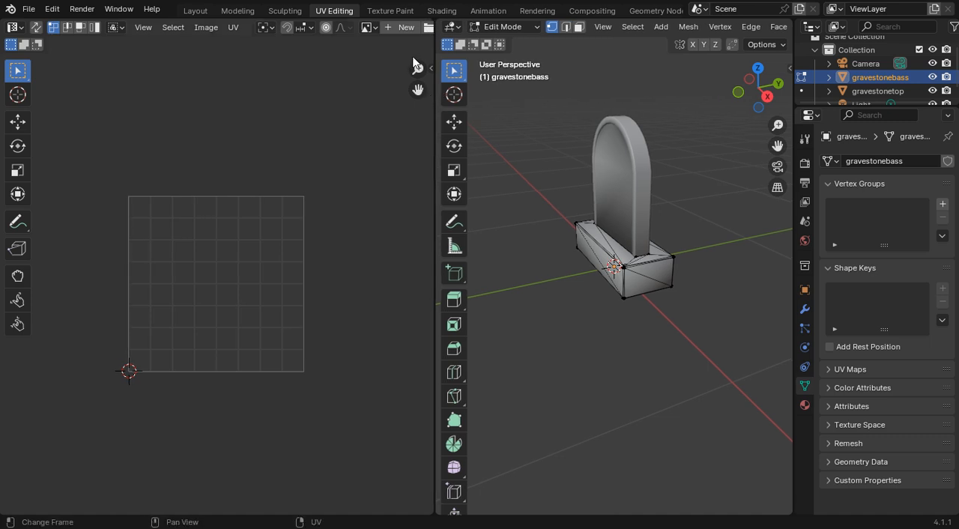
Step: Create a white 1024 x 1024 px image named buv with alpha, 32-bit float and tiled enabled
{"action": "left_click", "coordinate": [395, 28]}
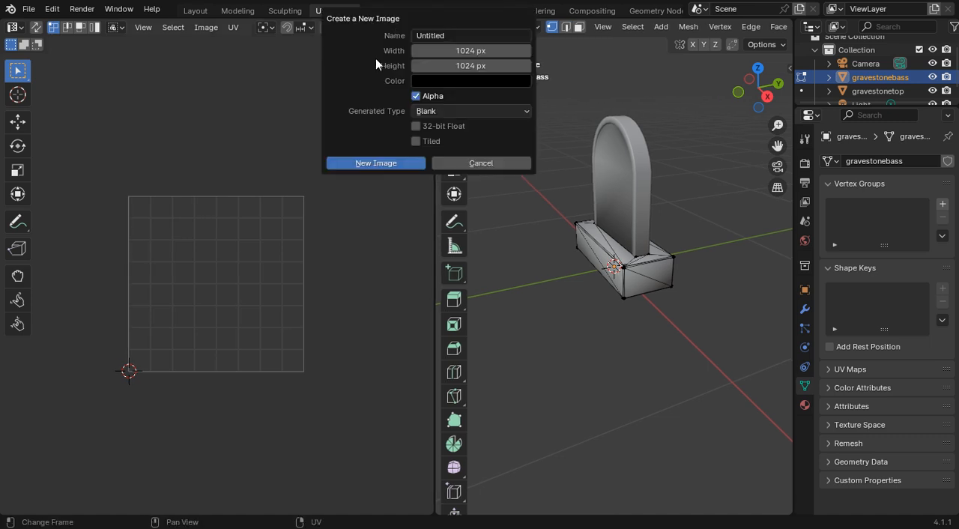
{"action": "left_click", "coordinate": [445, 36]}
{"action": "type", "text": "buv"}
{"action": "left_click", "coordinate": [418, 126]}
{"action": "left_click", "coordinate": [417, 126]}
{"action": "left_click", "coordinate": [416, 141]}
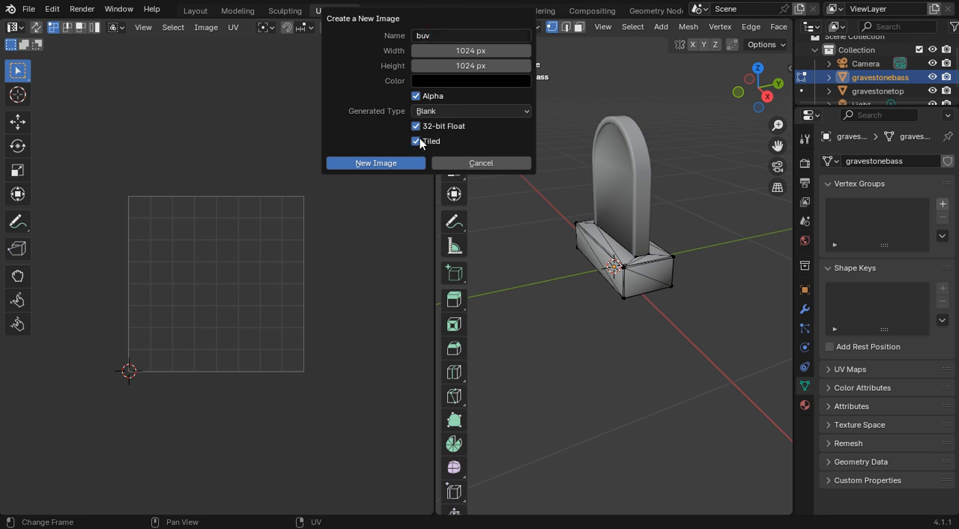
{"action": "left_click", "coordinate": [423, 81]}
{"action": "left_click_drag", "start_coordinate": [549, 211], "coordinate": [556, 97]}
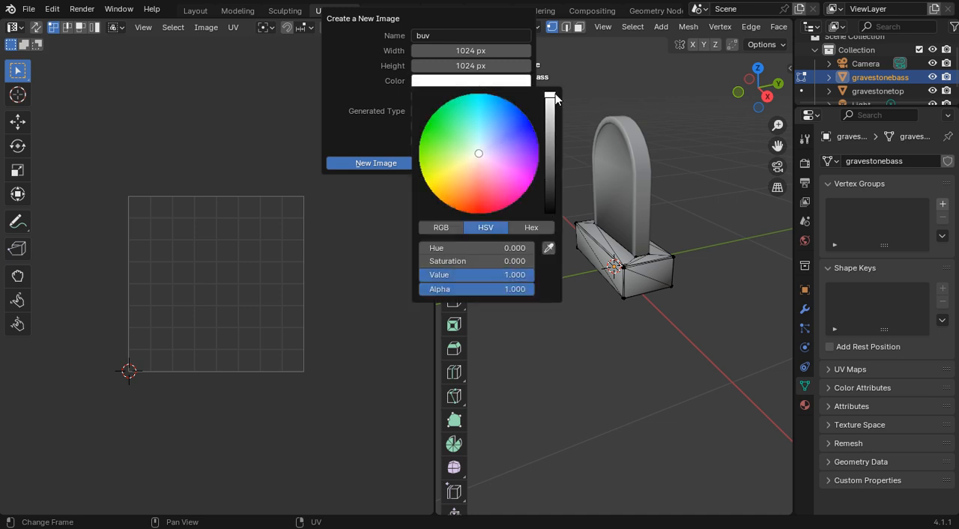
{"action": "left_click", "coordinate": [379, 162]}
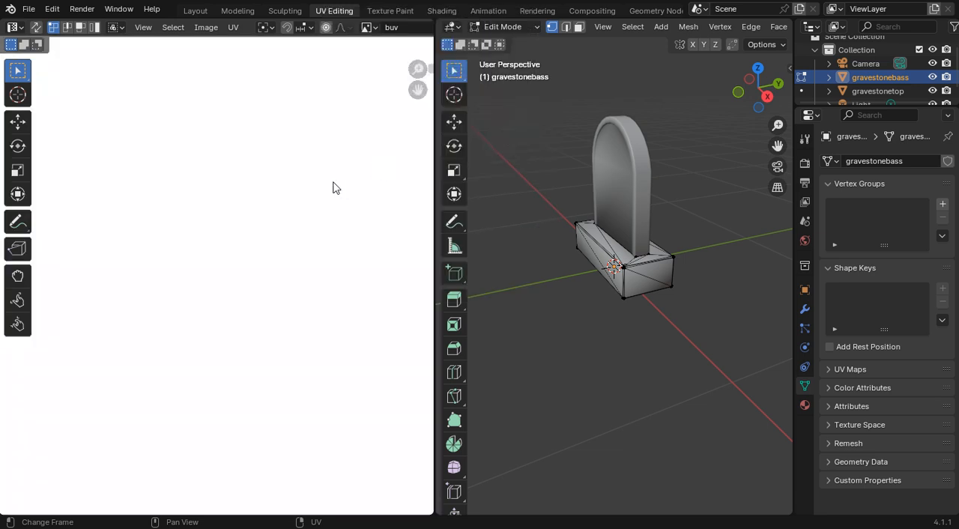
{"action": "scroll", "coordinate": [333, 184], "scroll_direction": "down", "scroll_amount": 5}
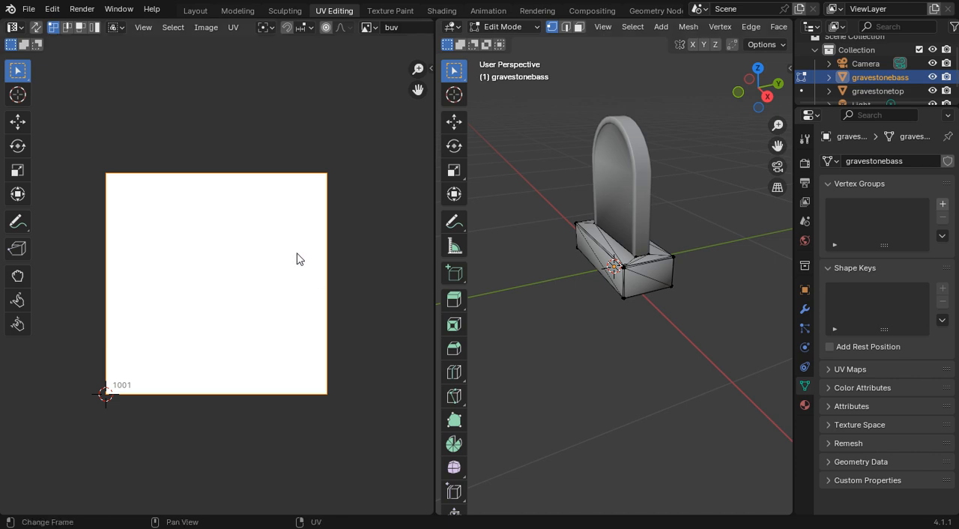
Step: Select the entire mesh of the gravestone base in Edit Mode
{"action": "left_click", "coordinate": [507, 25]}
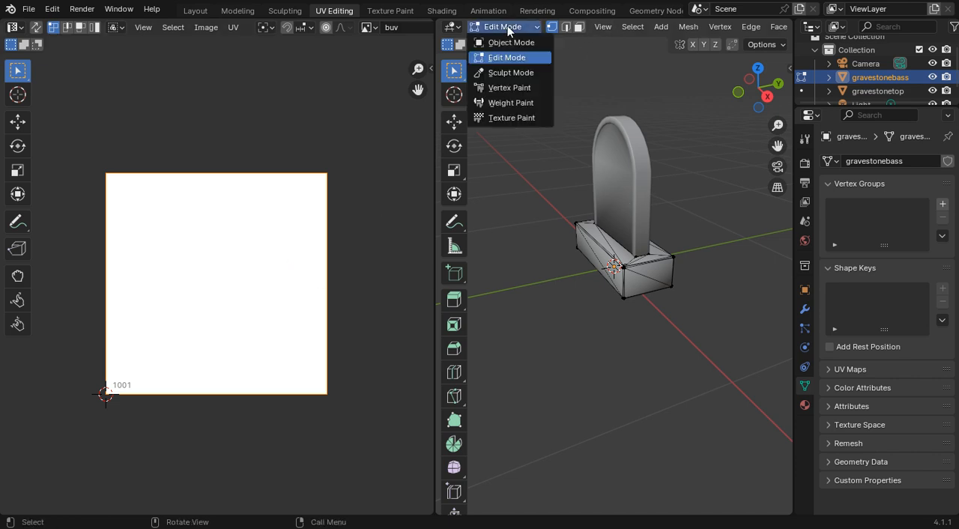
{"action": "left_click", "coordinate": [508, 25]}
{"action": "left_click", "coordinate": [622, 27]}
{"action": "left_click", "coordinate": [637, 43]}
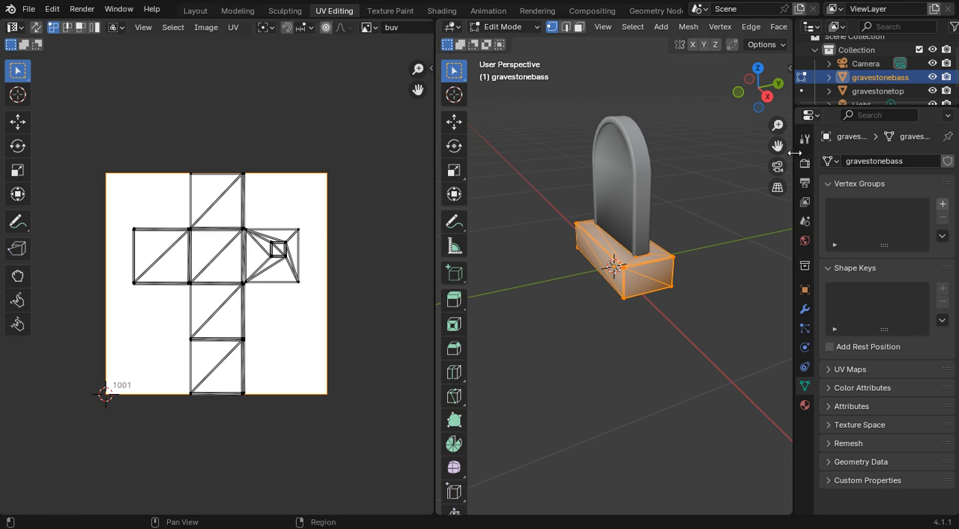
Step: Widen the 3D viewport and unwrap the selected base mesh with the standard Unwrap operation
{"action": "left_click_drag", "start_coordinate": [794, 153], "coordinate": [827, 153]}
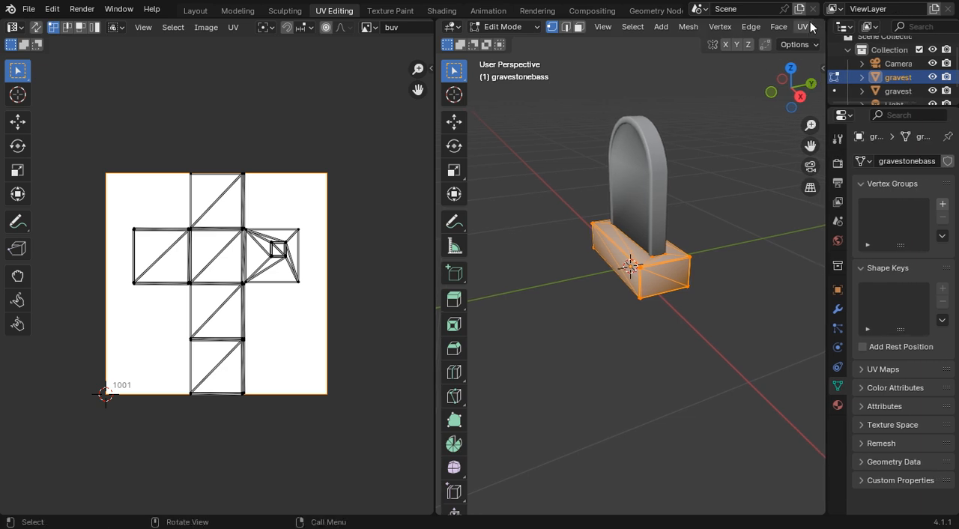
{"action": "left_click", "coordinate": [806, 27]}
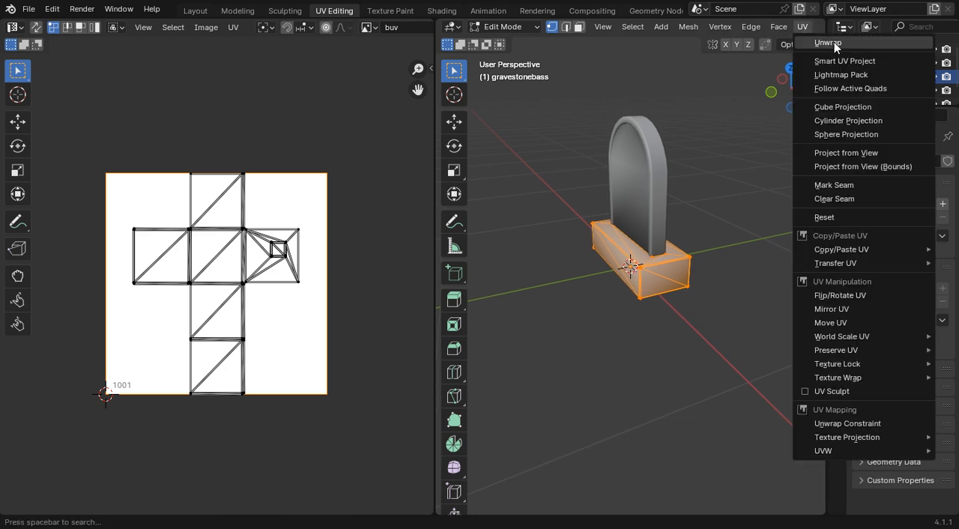
{"action": "left_click", "coordinate": [835, 42]}
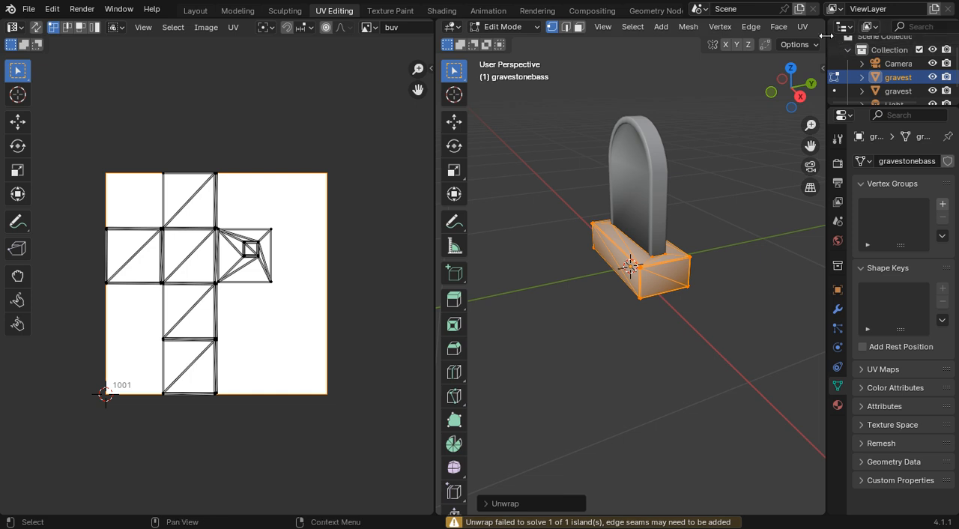
{"action": "left_click", "coordinate": [805, 28]}
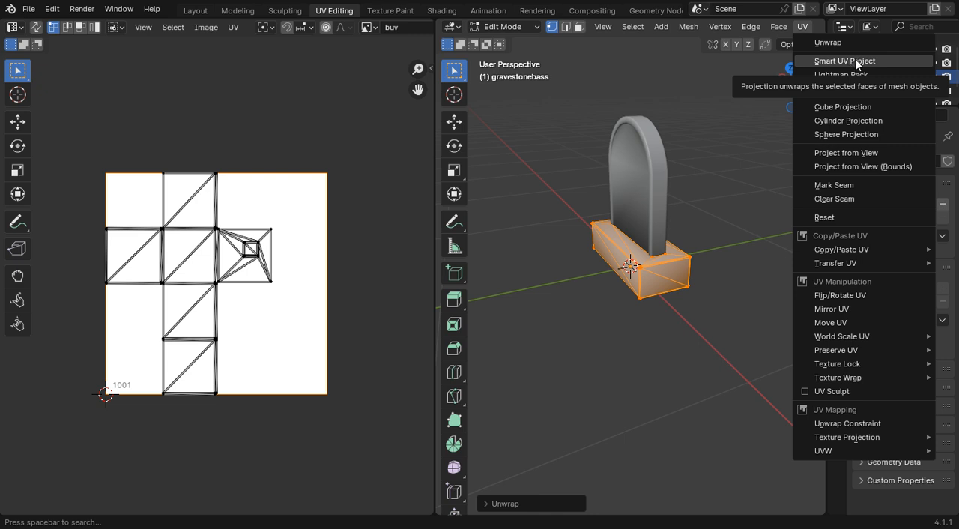
Step: Search the add-ons in the preferences for uv, save the preferences and close them
{"action": "left_click", "coordinate": [51, 9]}
{"action": "left_click", "coordinate": [120, 185]}
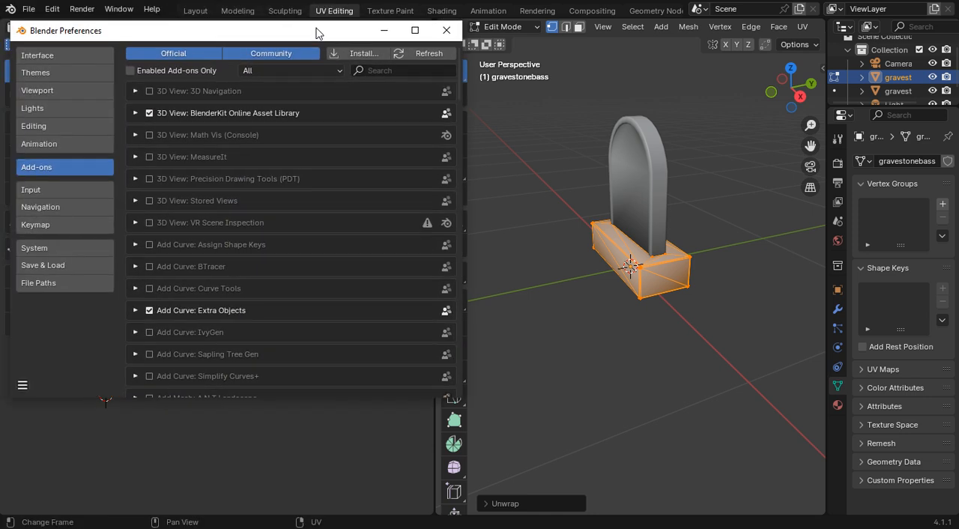
{"action": "left_click", "coordinate": [410, 69]}
{"action": "type", "text": "uv"}
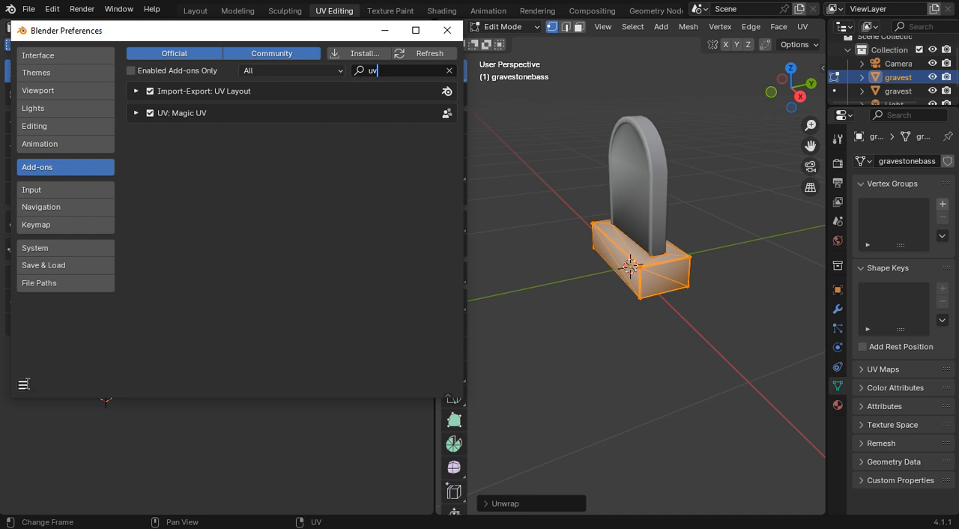
{"action": "left_click", "coordinate": [23, 384]}
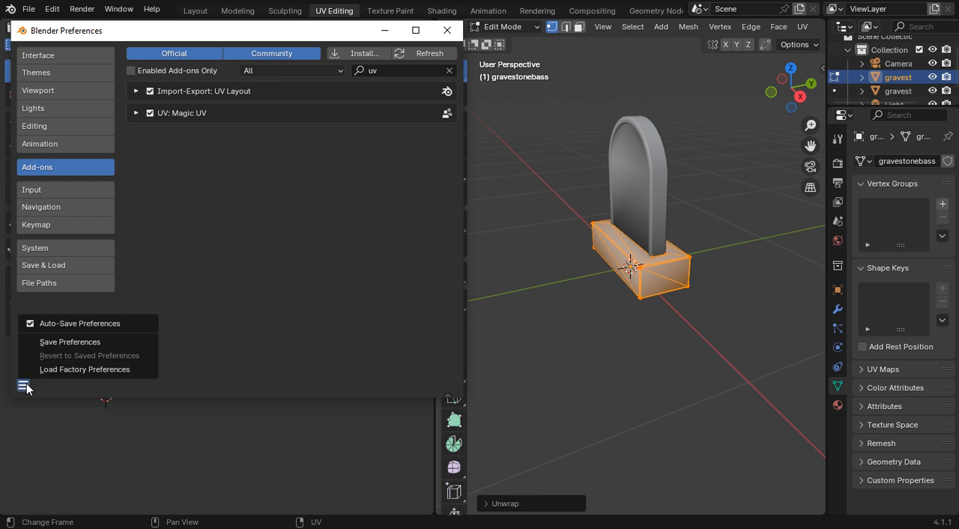
{"action": "left_click", "coordinate": [88, 341]}
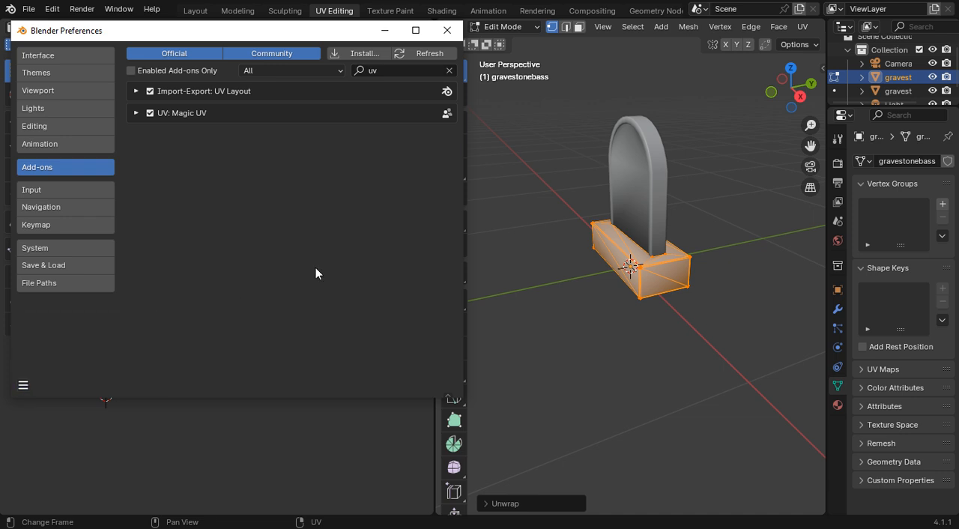
{"action": "left_click", "coordinate": [454, 33]}
Step: Unwrap the base mesh with Smart UV Project at a 66° angle limit and 0.000 island margin
{"action": "left_click", "coordinate": [805, 27]}
{"action": "left_click", "coordinate": [823, 61]}
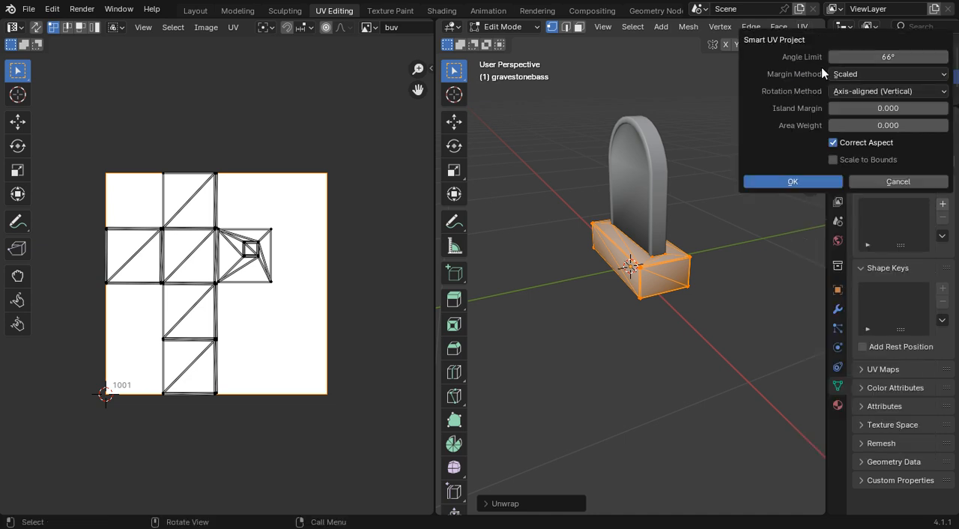
{"action": "left_click", "coordinate": [815, 181]}
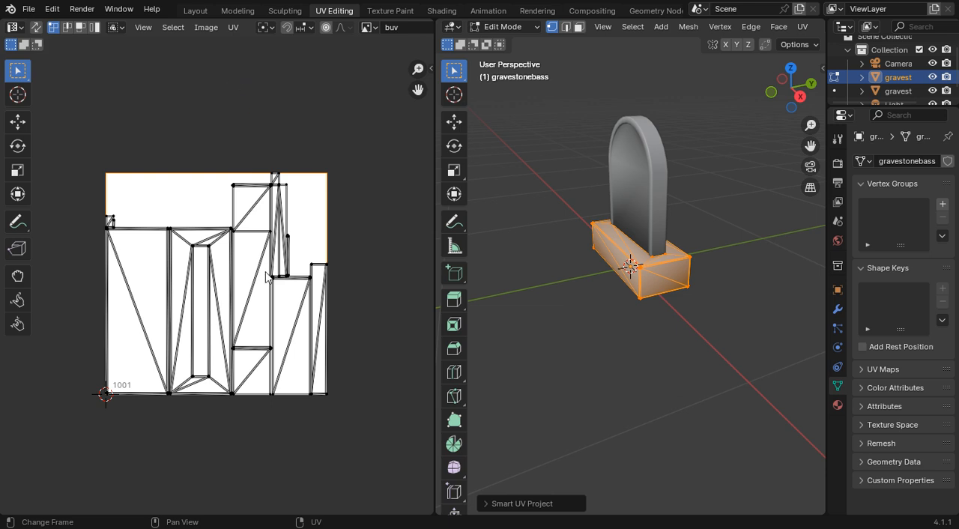
Step: Start exporting the base's UV layout and choose New Folder inside Downloads as the destination
{"action": "left_click", "coordinate": [233, 27]}
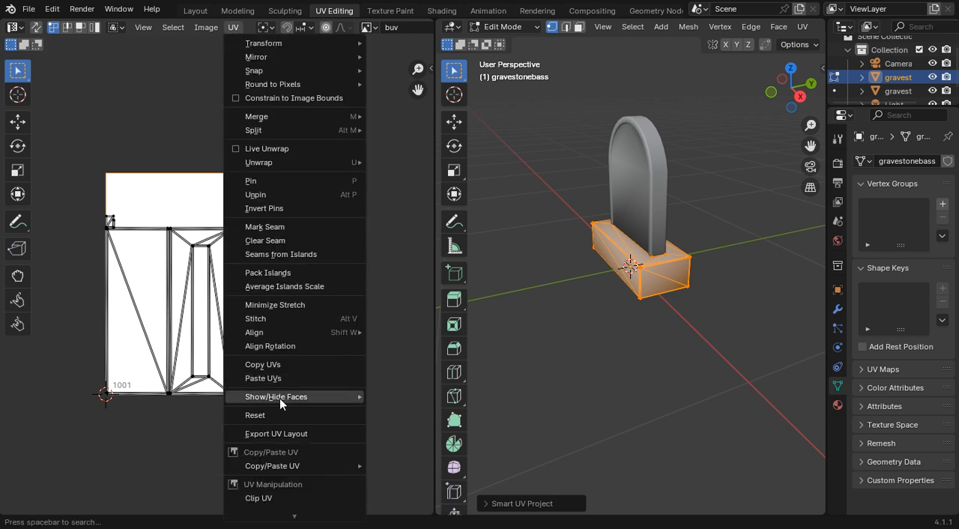
{"action": "left_click", "coordinate": [293, 431]}
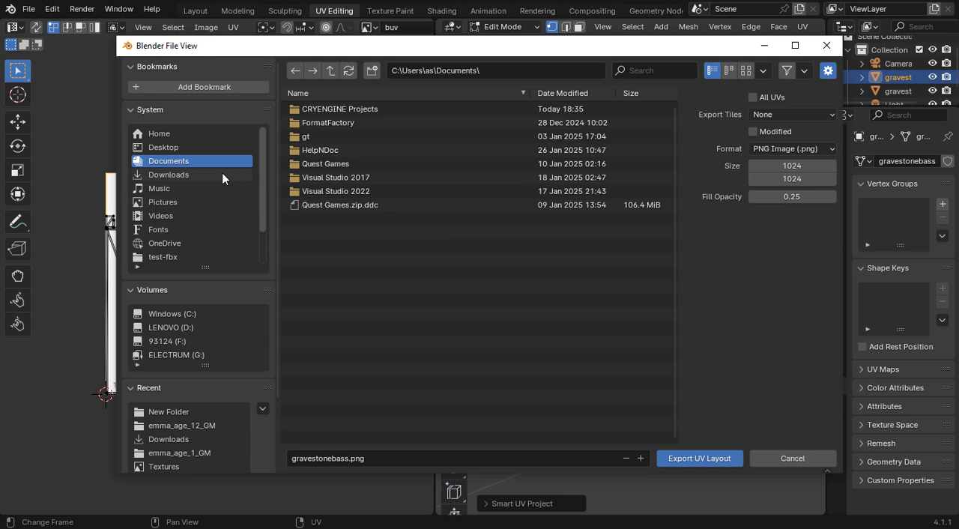
{"action": "left_click", "coordinate": [222, 175]}
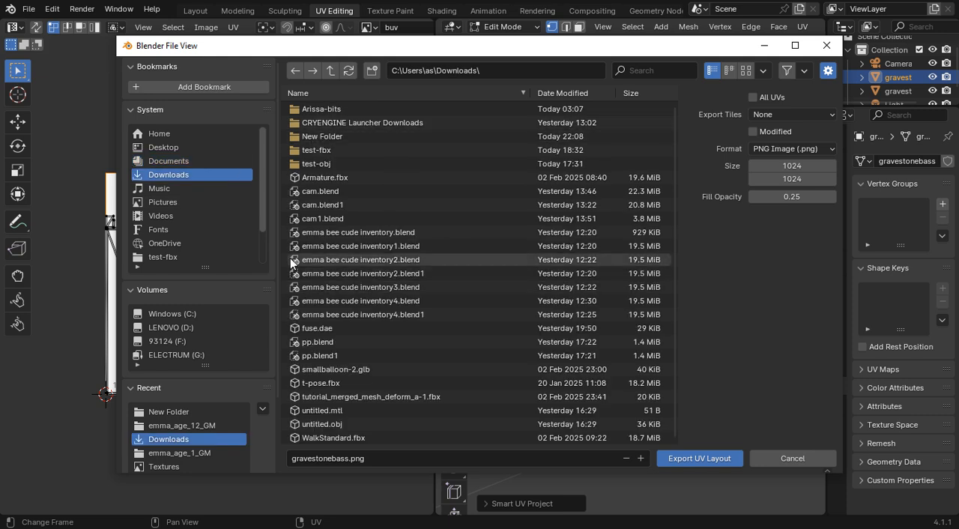
{"action": "left_click", "coordinate": [305, 137]}
{"action": "double_click", "coordinate": [317, 139]}
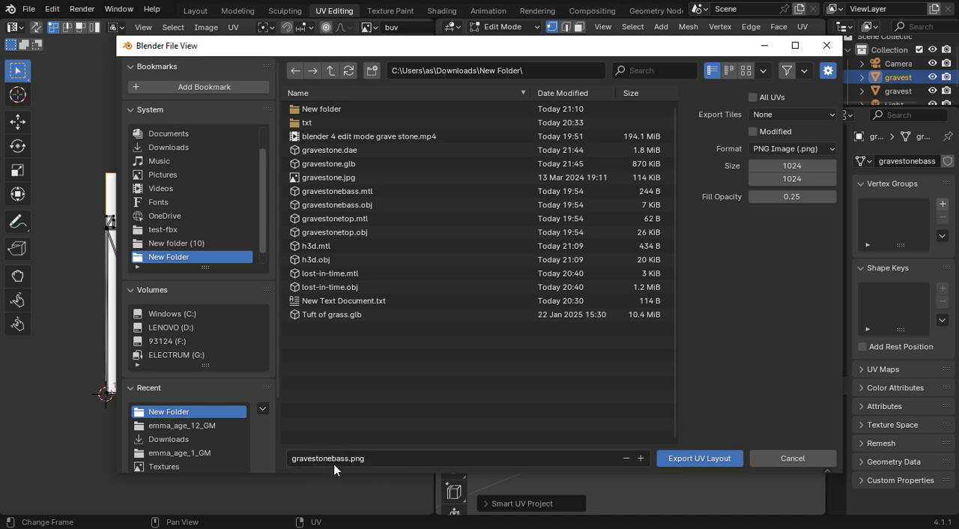
Step: Replace the .png ending of the gravestonebass file name with uv and export the UV layout in PNG format
{"action": "left_click", "coordinate": [391, 460]}
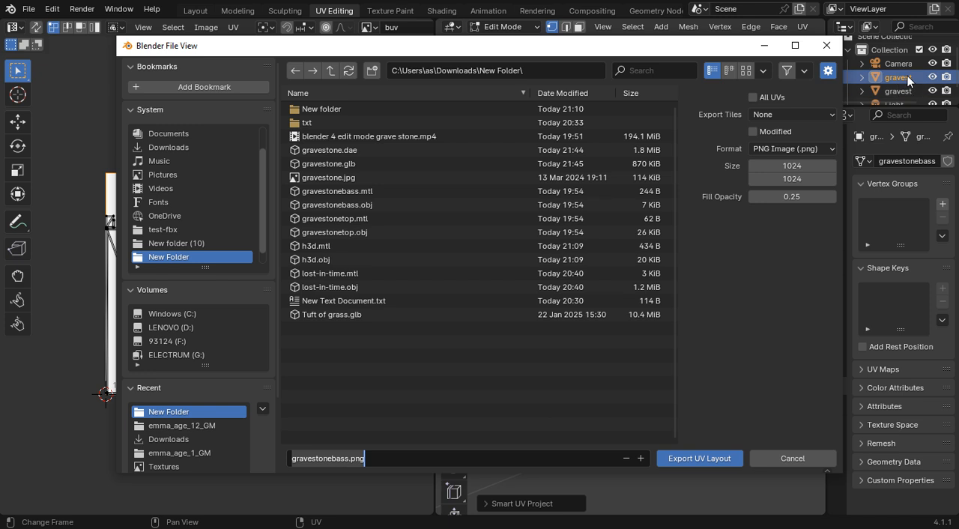
{"action": "left_click", "coordinate": [367, 458]}
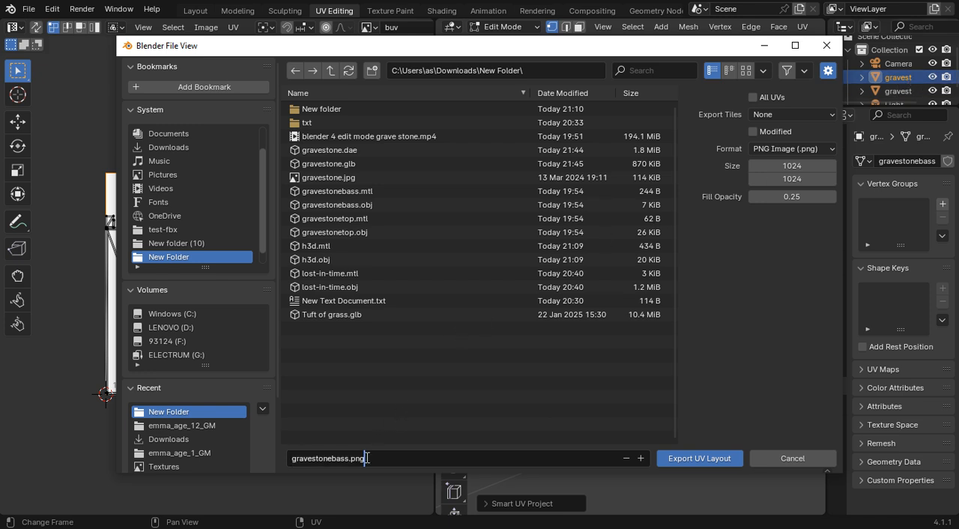
{"action": "key", "text": "BackSpace"}
{"action": "key", "text": "BackSpace"}
{"action": "key", "text": "BackSpace"}
{"action": "key", "text": "BackSpace"}
{"action": "key", "text": "BackSpace"}
{"action": "type", "text": "suv"}
{"action": "left_click", "coordinate": [492, 396]}
{"action": "left_click", "coordinate": [670, 456]}
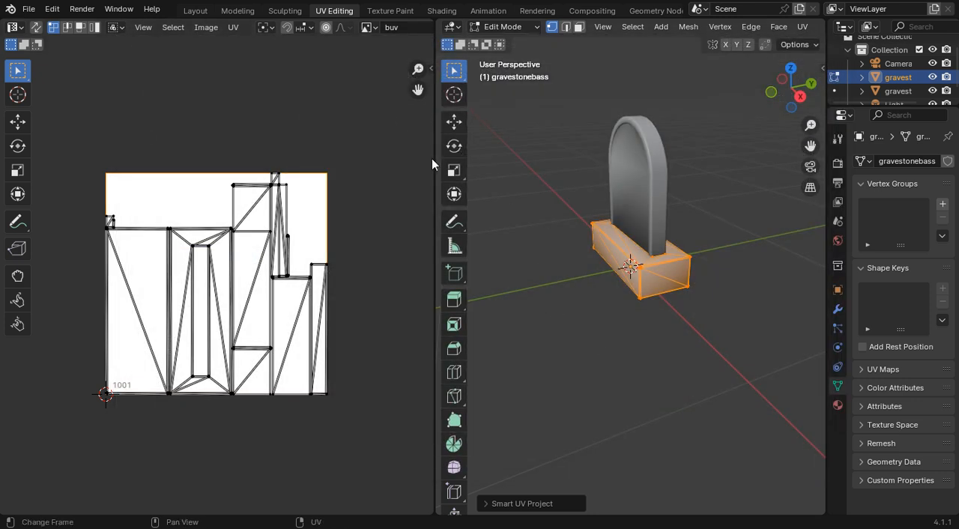
Step: Switch the base back to Object Mode, enlarge the outliner and select the gravestonetop object
{"action": "mouse_move", "coordinate": [433, 158]}
{"action": "left_mouse_down"}
{"action": "mouse_move", "coordinate": [535, 150]}
{"action": "mouse_move", "coordinate": [458, 158]}
{"action": "mouse_move", "coordinate": [390, 148]}
{"action": "mouse_move", "coordinate": [432, 150]}
{"action": "left_mouse_up"}
{"action": "left_click", "coordinate": [510, 28]}
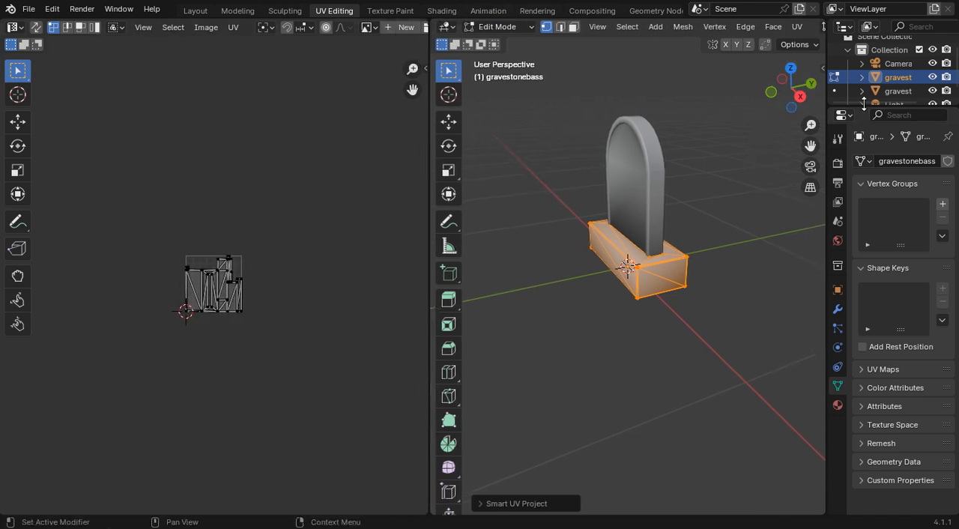
{"action": "left_click_drag", "start_coordinate": [873, 107], "coordinate": [876, 213]}
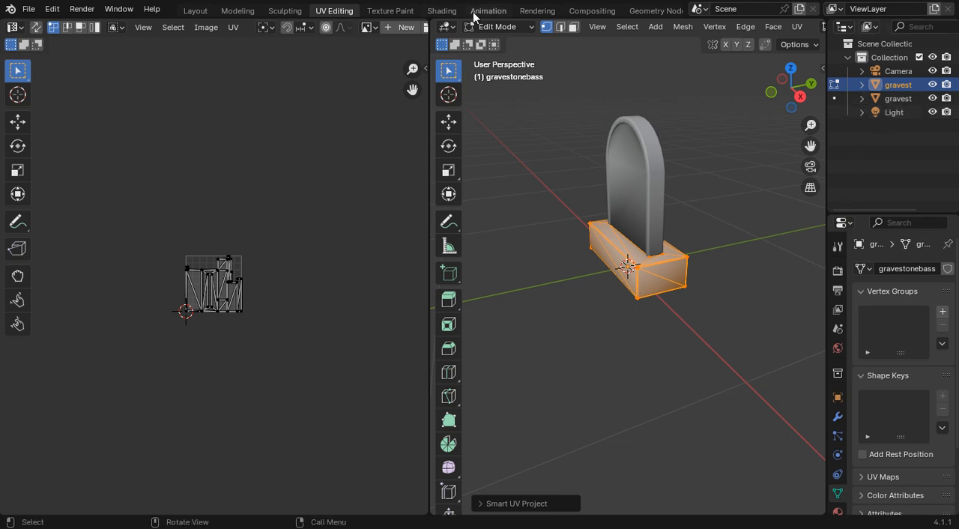
{"action": "left_click", "coordinate": [487, 27]}
{"action": "left_click", "coordinate": [488, 43]}
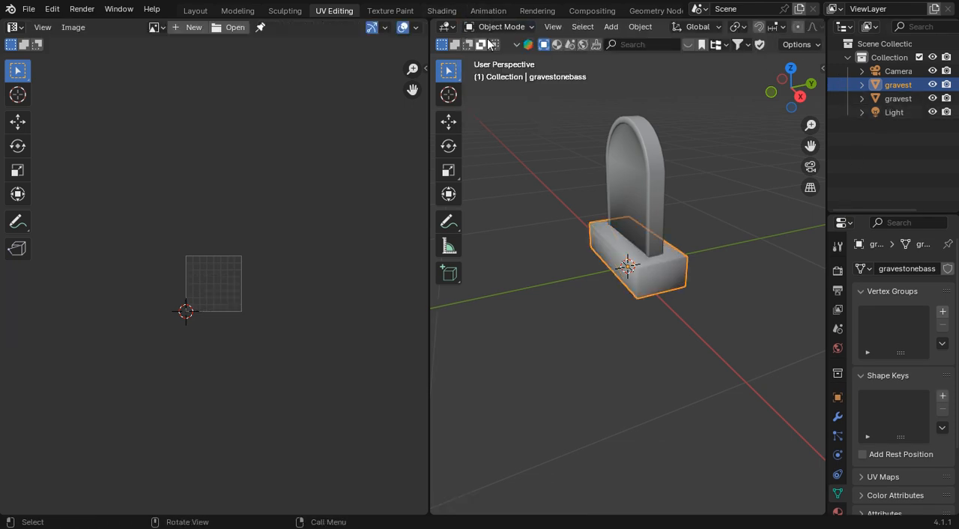
{"action": "left_click", "coordinate": [901, 99]}
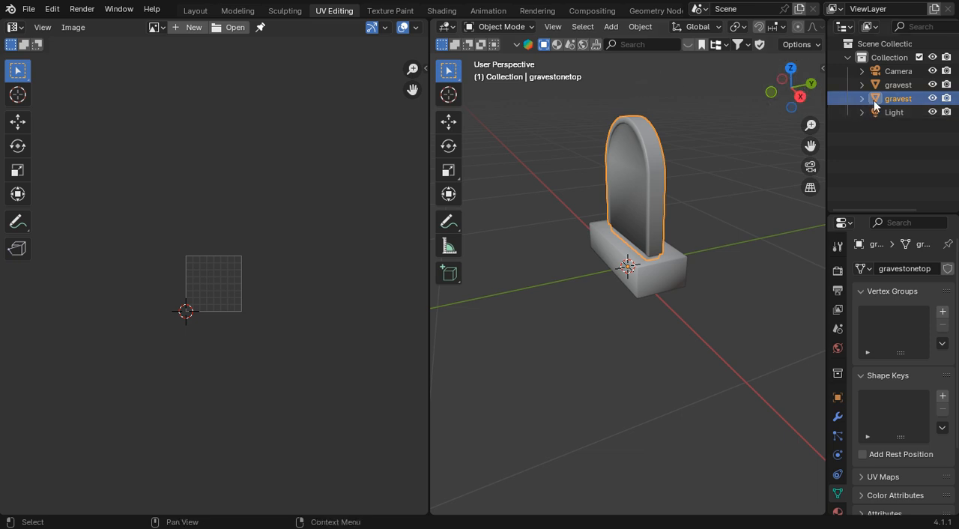
Step: Create a white 1024 x 1024 px image named tuv with alpha, 32-bit float and tiled enabled
{"action": "left_click", "coordinate": [194, 27]}
{"action": "left_click", "coordinate": [260, 36]}
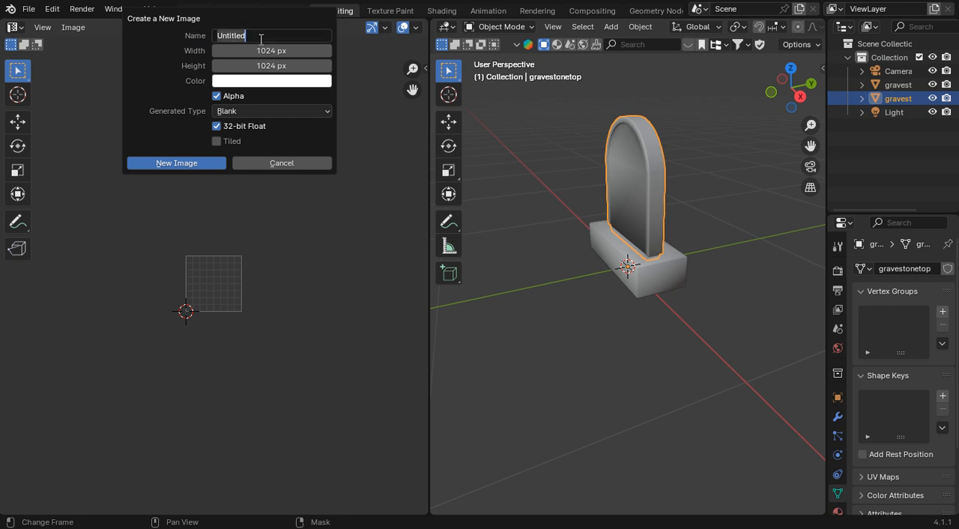
{"action": "type", "text": "tuv"}
{"action": "left_click", "coordinate": [216, 140]}
{"action": "left_click", "coordinate": [206, 161]}
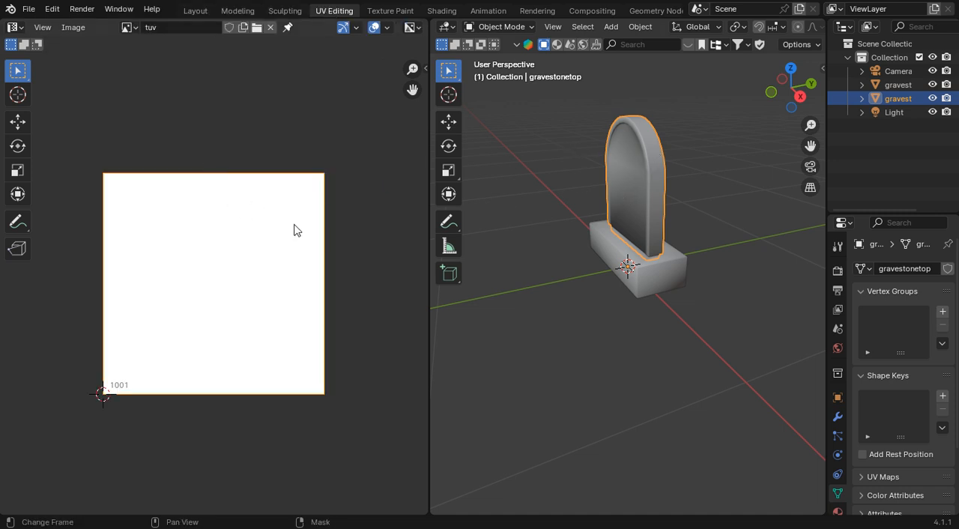
Step: Put gravestonetop in Edit Mode, select its whole mesh and unwrap it with Smart UV Project
{"action": "left_click", "coordinate": [518, 31]}
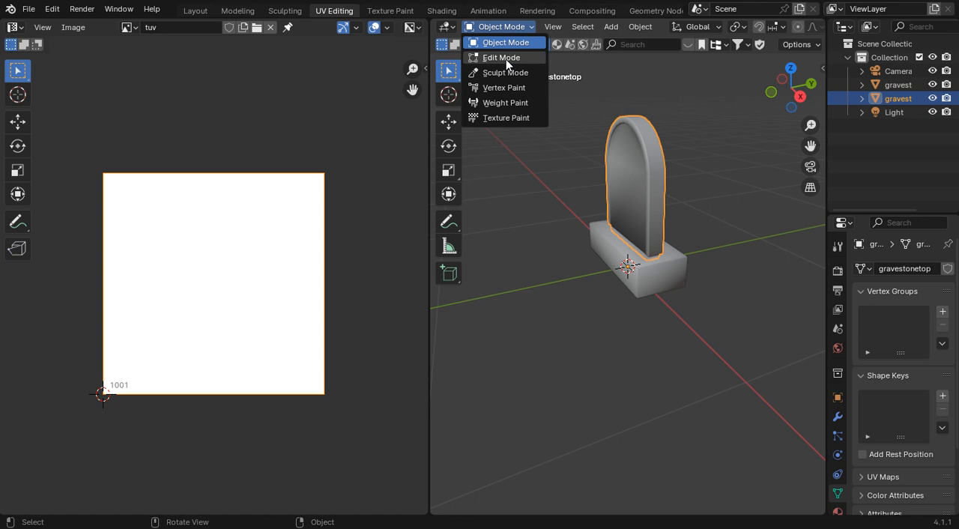
{"action": "left_click", "coordinate": [496, 58]}
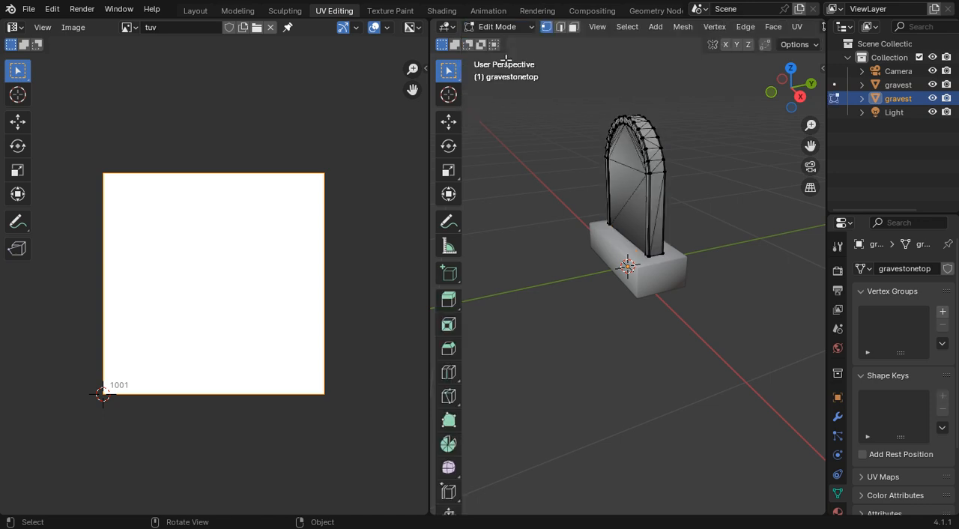
{"action": "left_click", "coordinate": [628, 28]}
{"action": "left_click", "coordinate": [640, 42]}
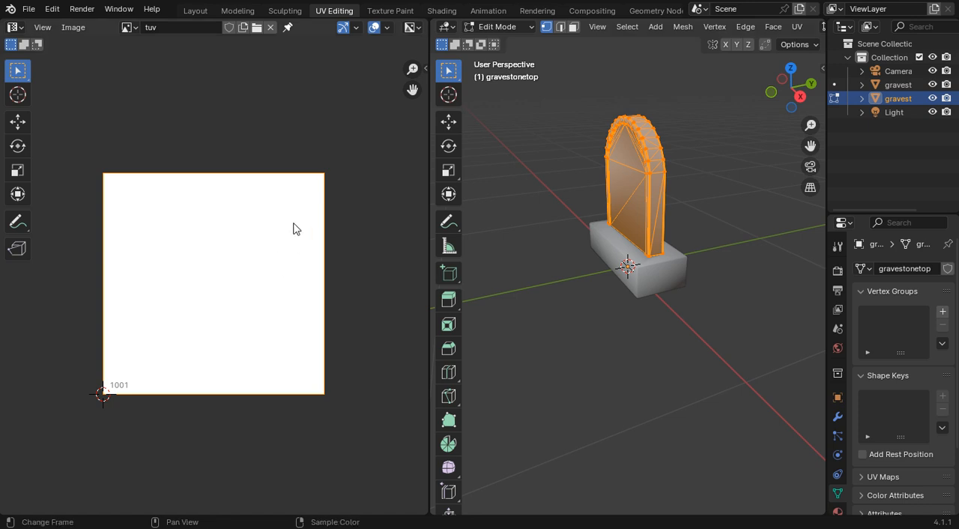
{"action": "left_click", "coordinate": [797, 27]}
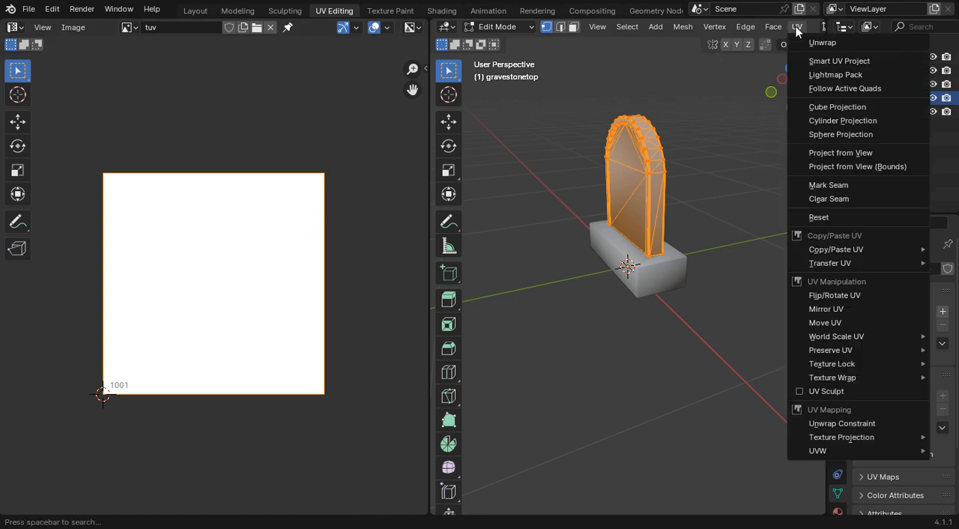
{"action": "left_click", "coordinate": [823, 62]}
{"action": "left_click", "coordinate": [792, 186]}
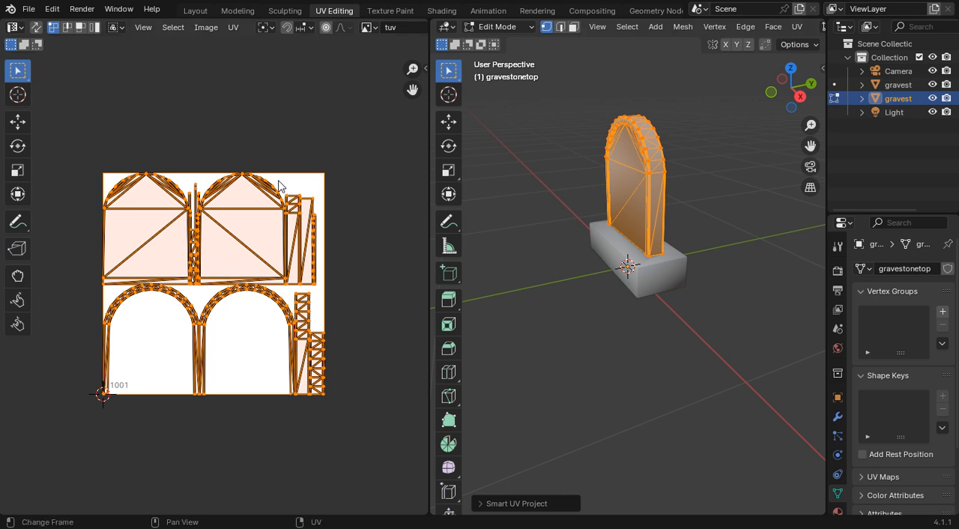
Step: Start exporting the gravestone top's UV layout and choose New Folder inside Downloads as the destination
{"action": "left_click", "coordinate": [236, 27]}
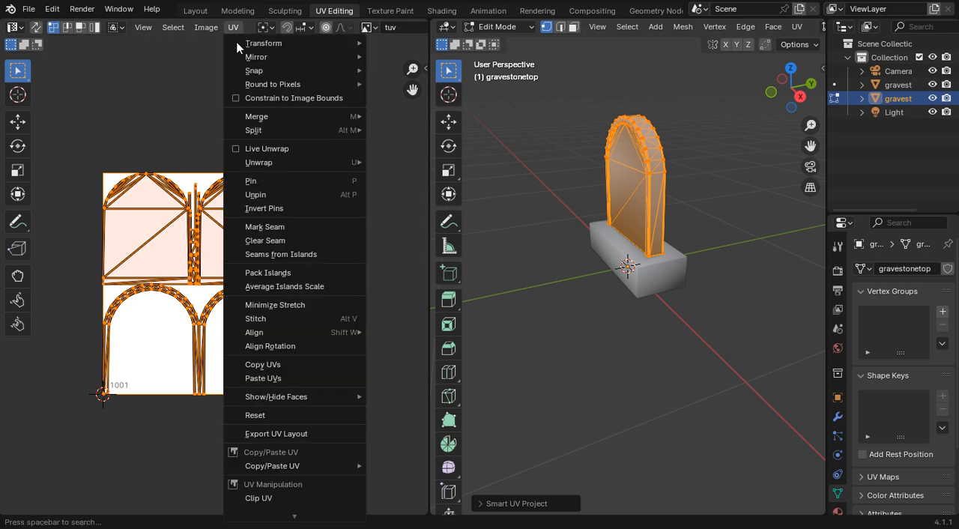
{"action": "left_click", "coordinate": [276, 433]}
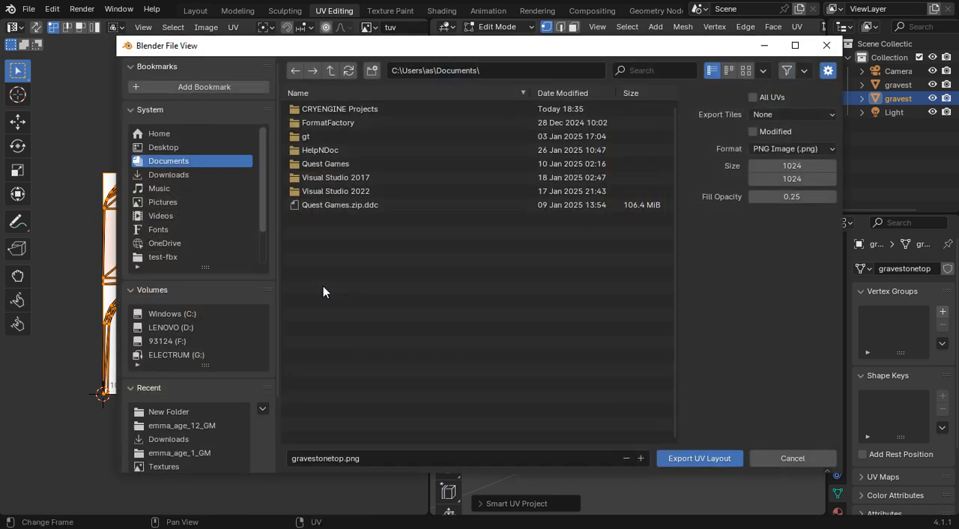
{"action": "left_click", "coordinate": [206, 173]}
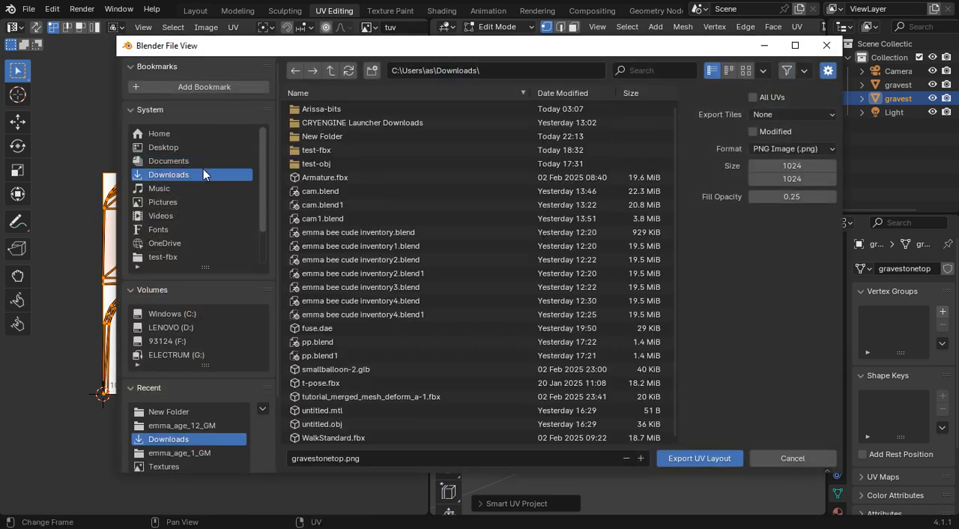
{"action": "double_click", "coordinate": [322, 136]}
Step: Replace the .png ending of the gravestonetop file name with uv and export the UV layout in PNG format
{"action": "left_click", "coordinate": [378, 460]}
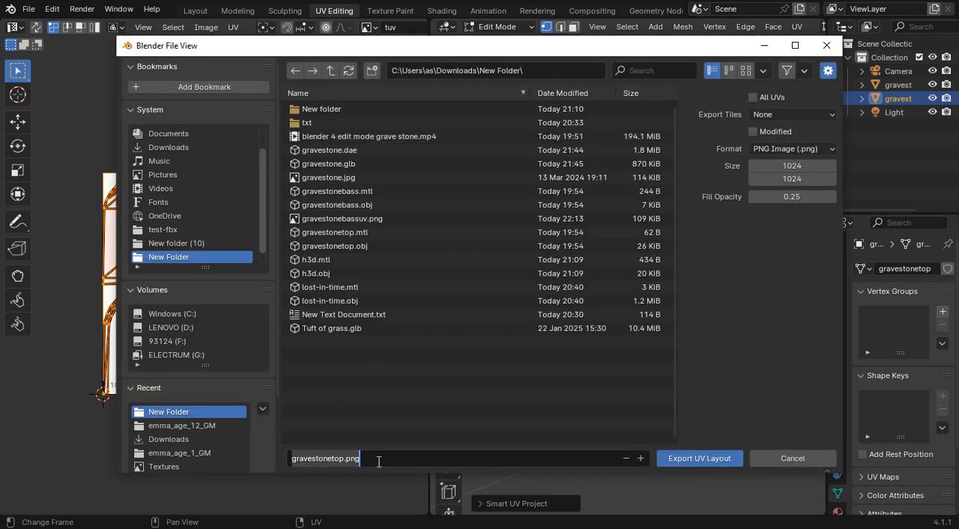
{"action": "left_click", "coordinate": [378, 461]}
{"action": "key", "text": "BackSpace"}
{"action": "key", "text": "BackSpace"}
{"action": "key", "text": "BackSpace"}
{"action": "key", "text": "BackSpace"}
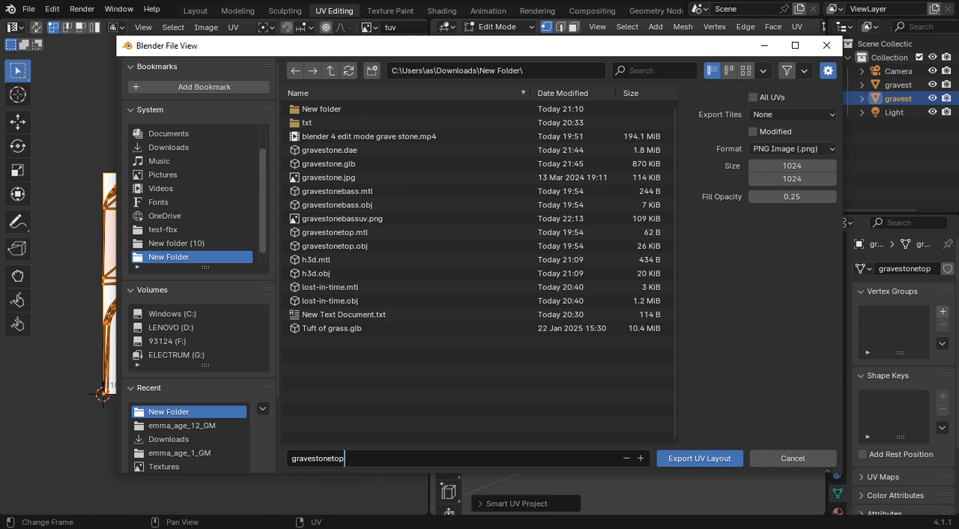
{"action": "type", "text": "uv"}
{"action": "left_click", "coordinate": [565, 411]}
{"action": "left_click", "coordinate": [684, 460]}
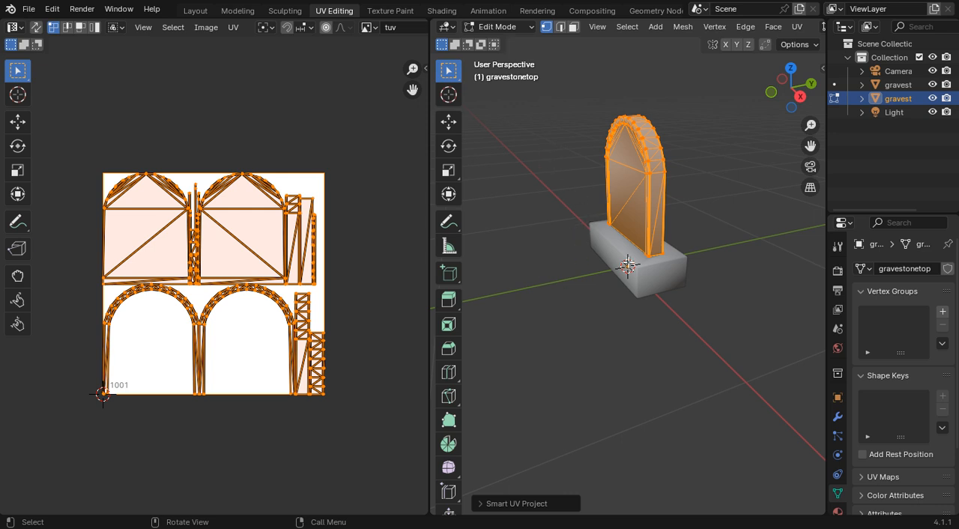
Step: Widen the outliner to show full object names and return the gravestone top to Object Mode
{"action": "left_click_drag", "start_coordinate": [864, 213], "coordinate": [761, 160]}
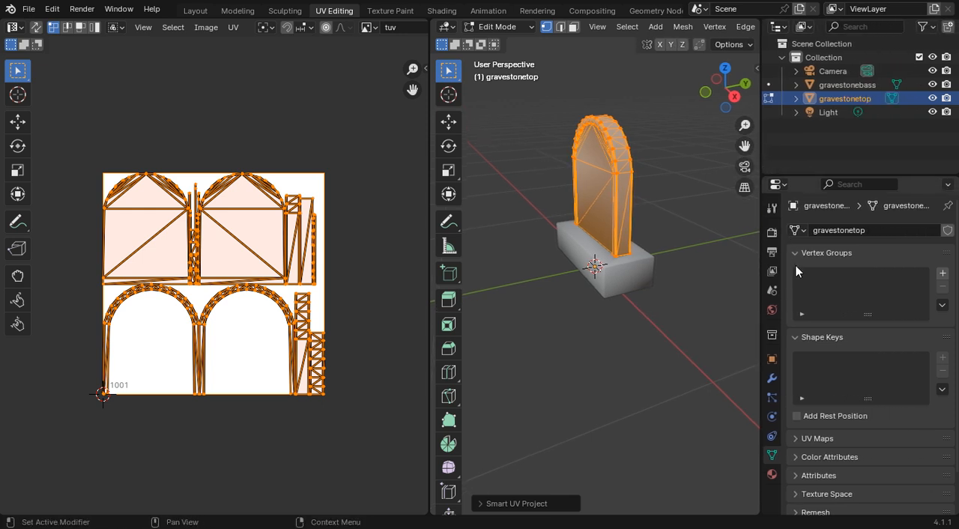
{"action": "double_click", "coordinate": [837, 104]}
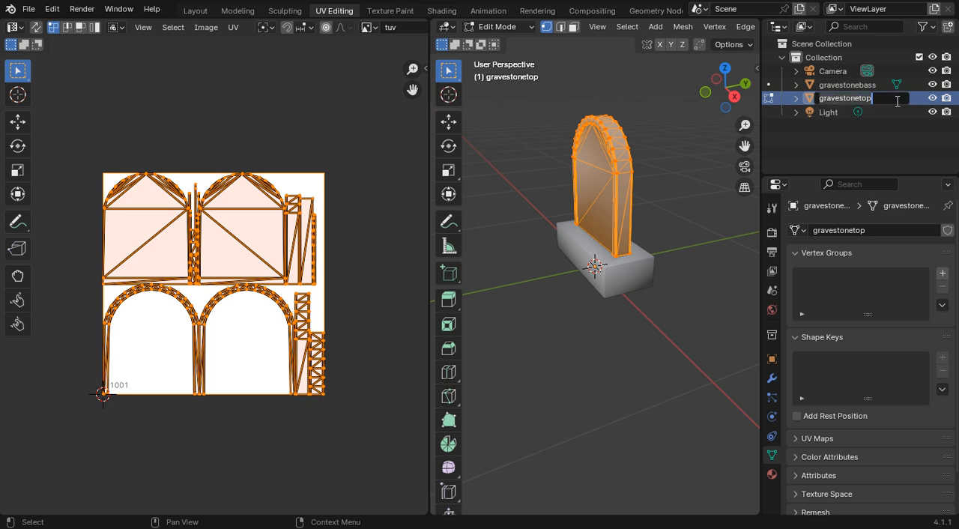
{"action": "key", "text": "Return"}
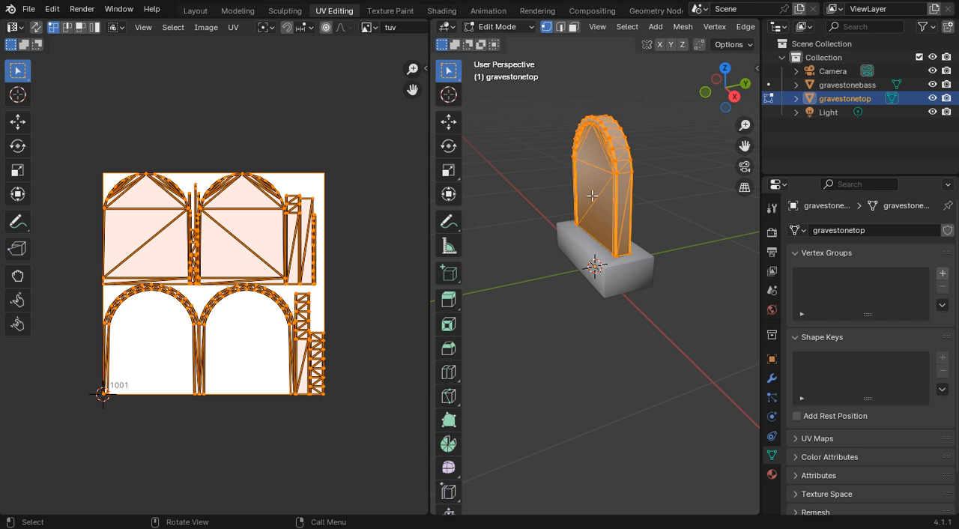
{"action": "left_click", "coordinate": [511, 30]}
{"action": "left_click", "coordinate": [500, 27]}
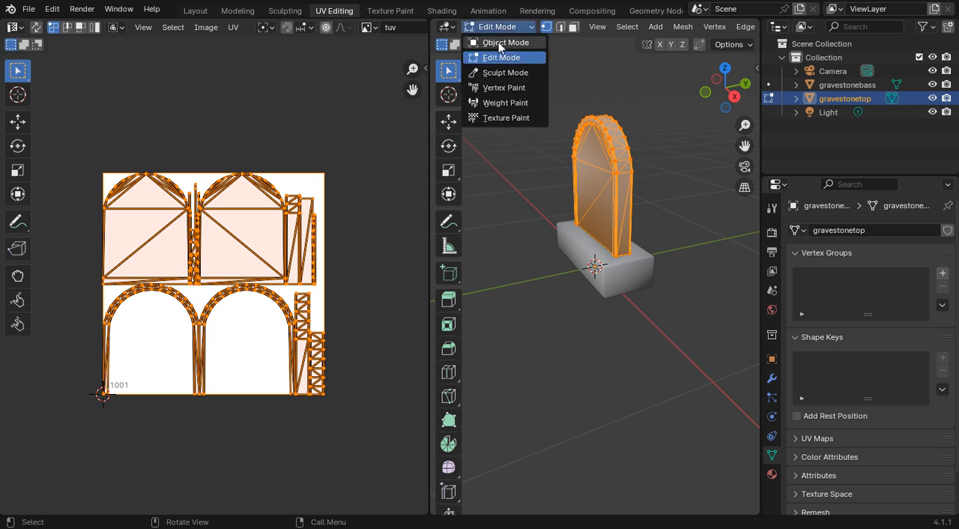
{"action": "left_click", "coordinate": [501, 41]}
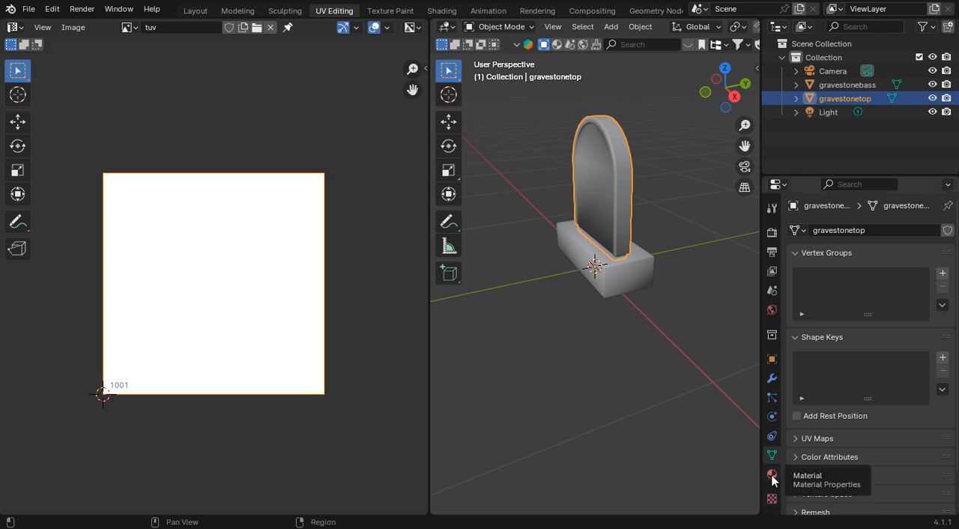
{"action": "left_click", "coordinate": [499, 28]}
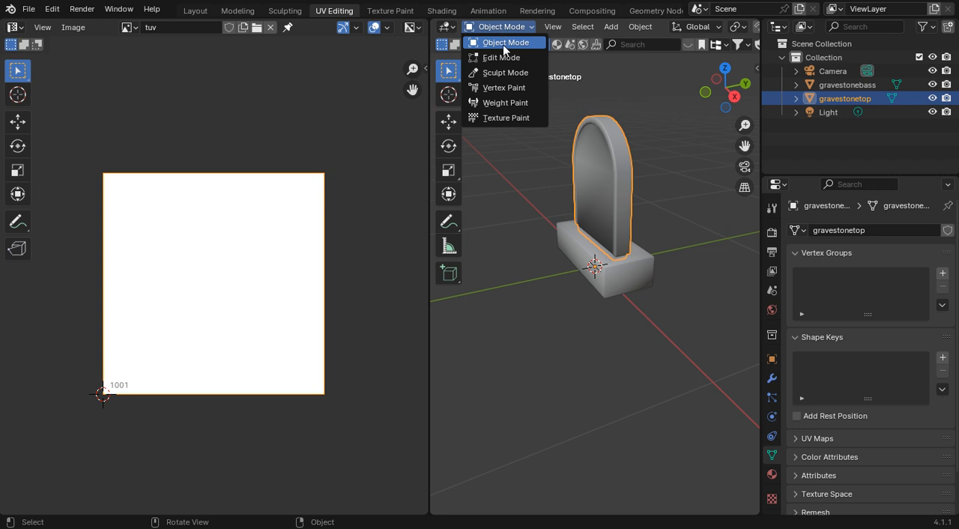
{"action": "left_click", "coordinate": [502, 58]}
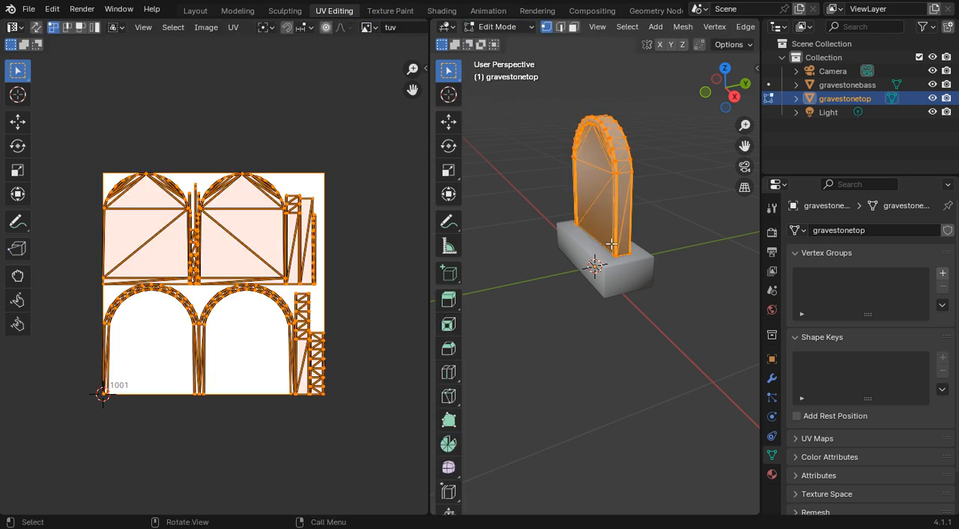
{"action": "left_click", "coordinate": [514, 28]}
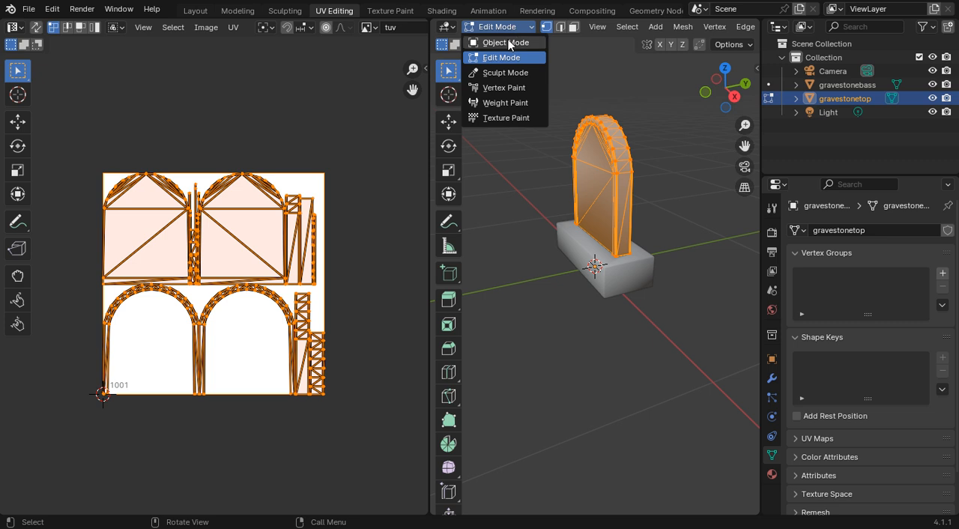
{"action": "left_click", "coordinate": [507, 42]}
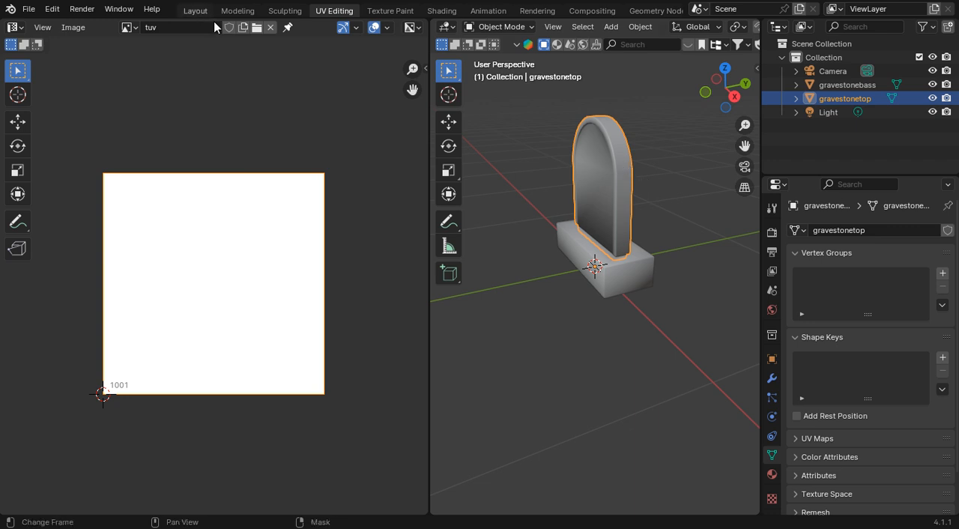
Step: Switch to the Layout workspace, select the gravestone base and create a new brush texture
{"action": "left_click", "coordinate": [196, 11]}
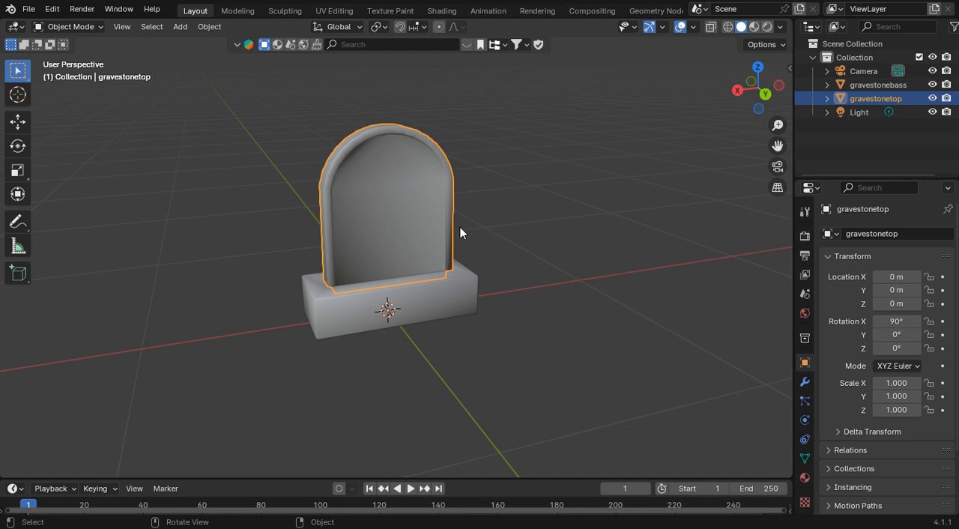
{"action": "left_click", "coordinate": [416, 305]}
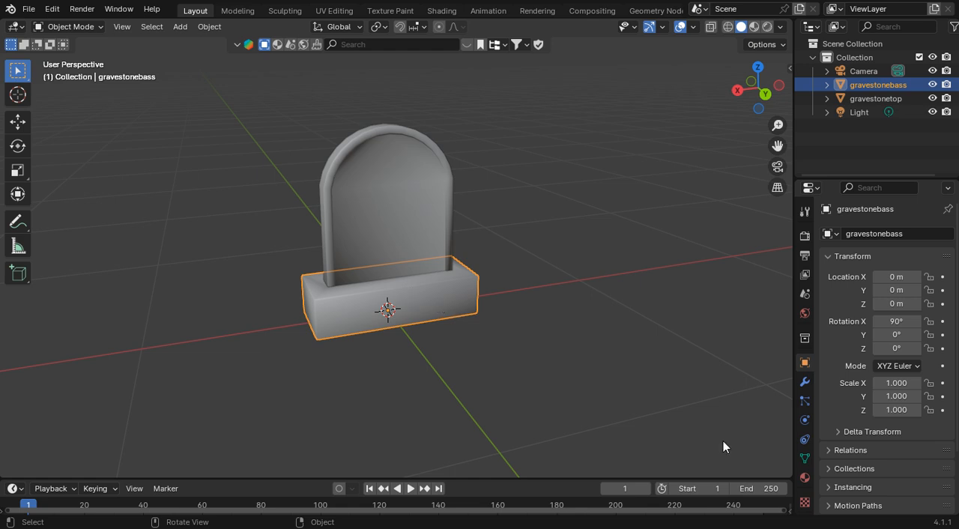
{"action": "left_click", "coordinate": [806, 504]}
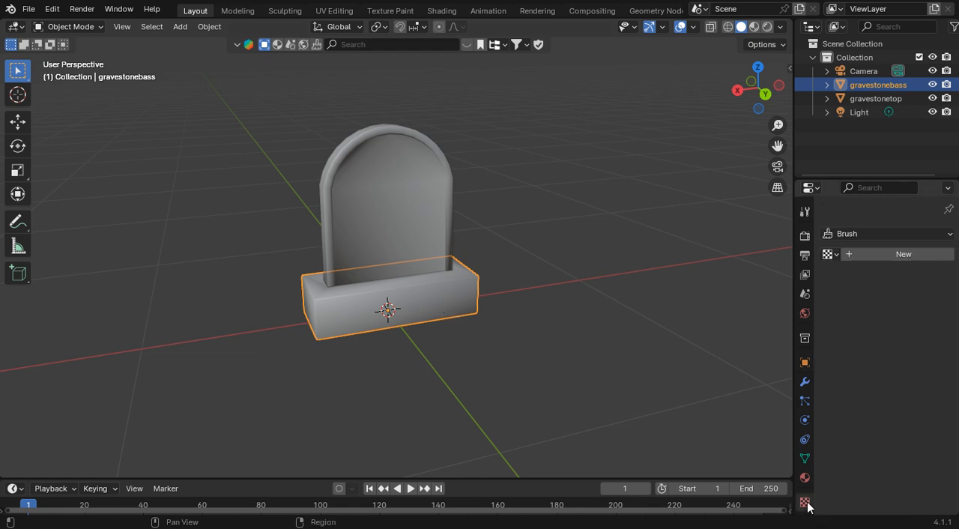
{"action": "left_click", "coordinate": [904, 255]}
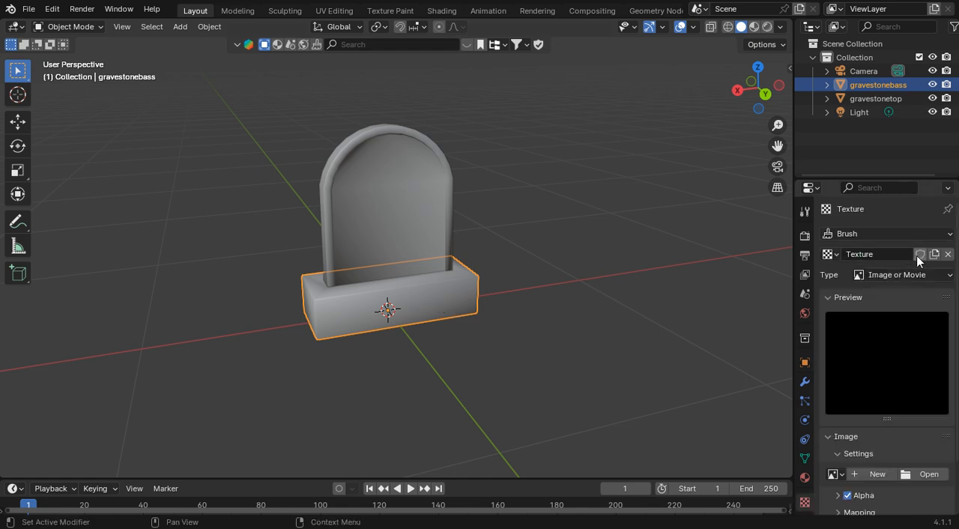
Step: Load gravestonebassuv.png from New Folder in Downloads into the texture, using thumbnail display, and enable the image's fake user
{"action": "left_click", "coordinate": [930, 473]}
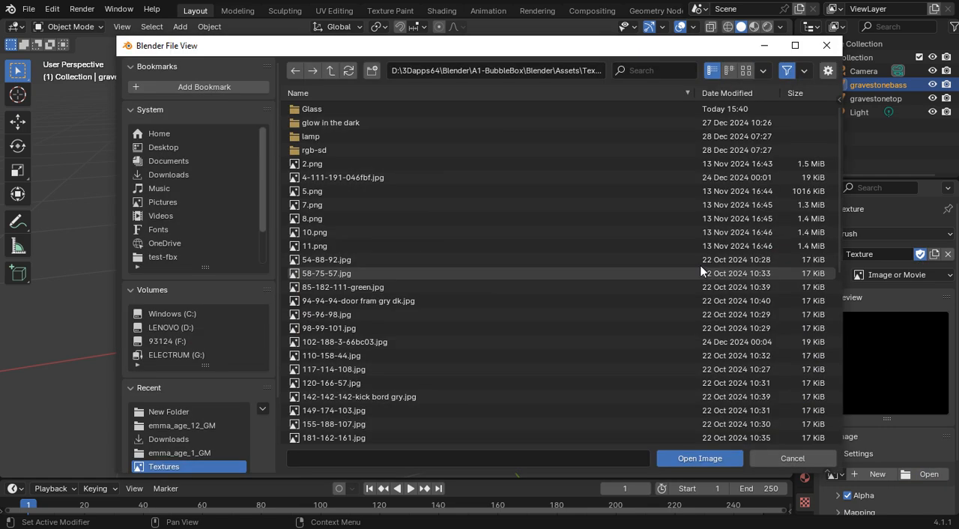
{"action": "left_click", "coordinate": [163, 175]}
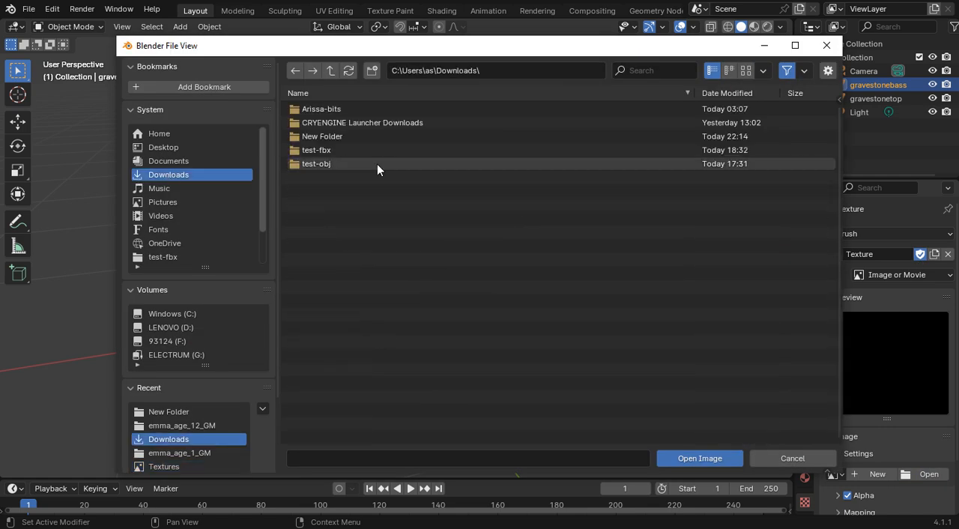
{"action": "double_click", "coordinate": [336, 138]}
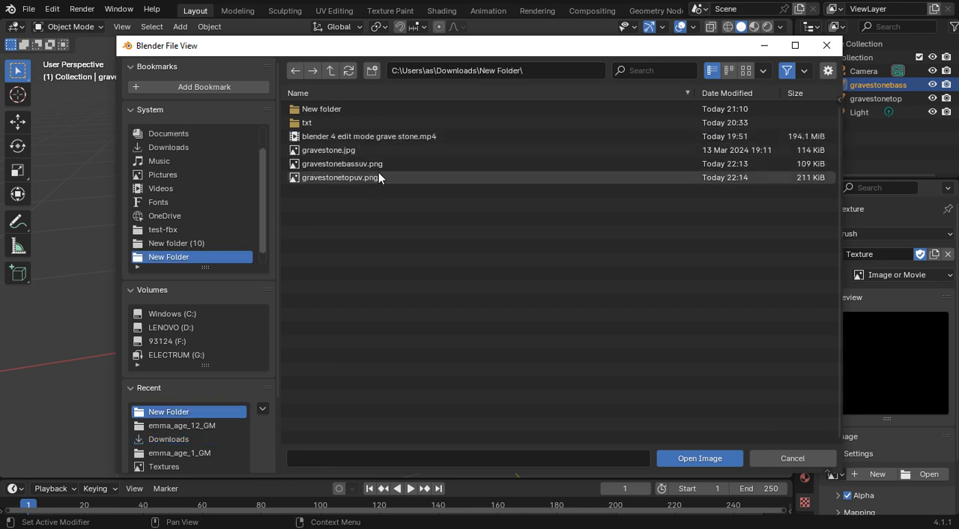
{"action": "left_click", "coordinate": [357, 164]}
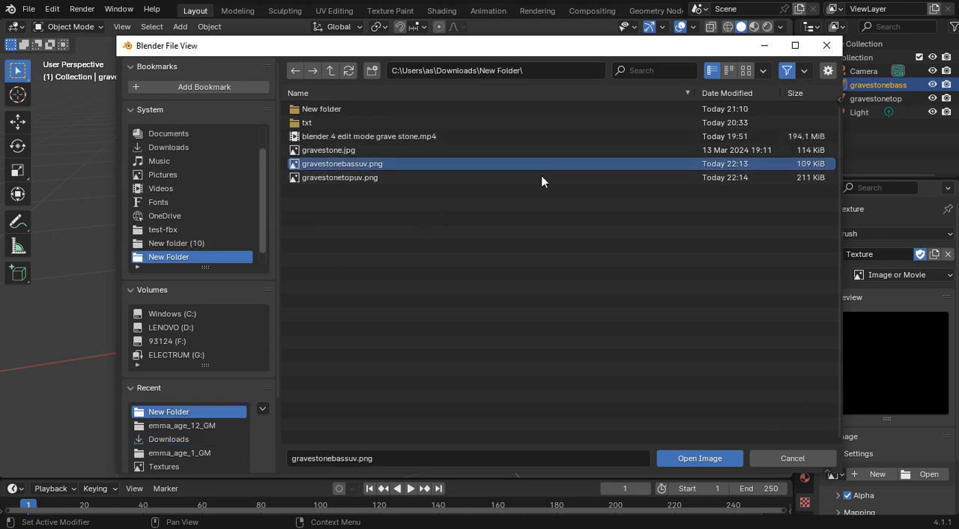
{"action": "left_click", "coordinate": [747, 71]}
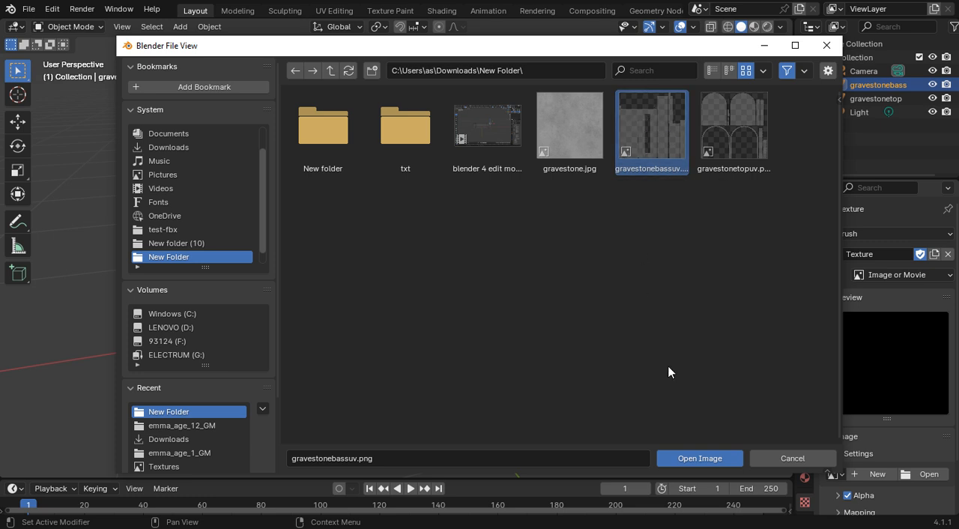
{"action": "left_click", "coordinate": [678, 458]}
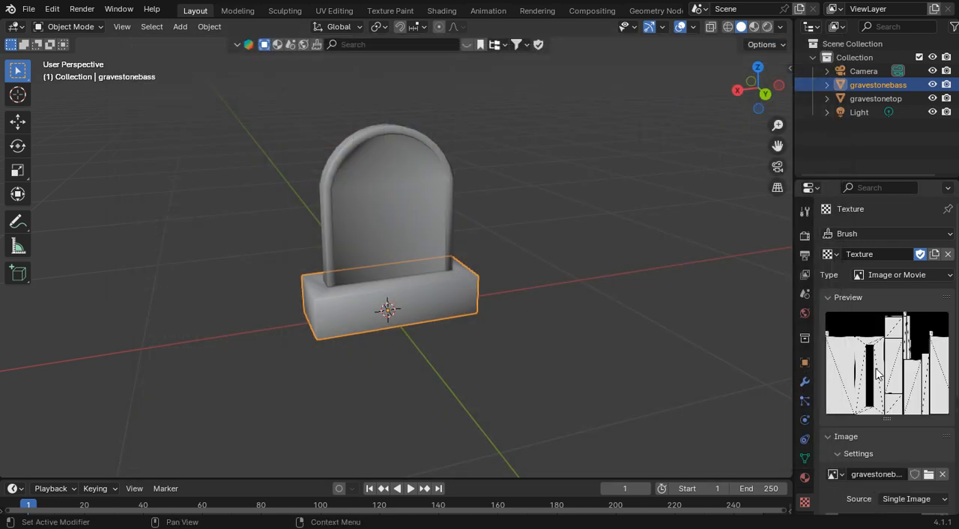
{"action": "left_click", "coordinate": [915, 475]}
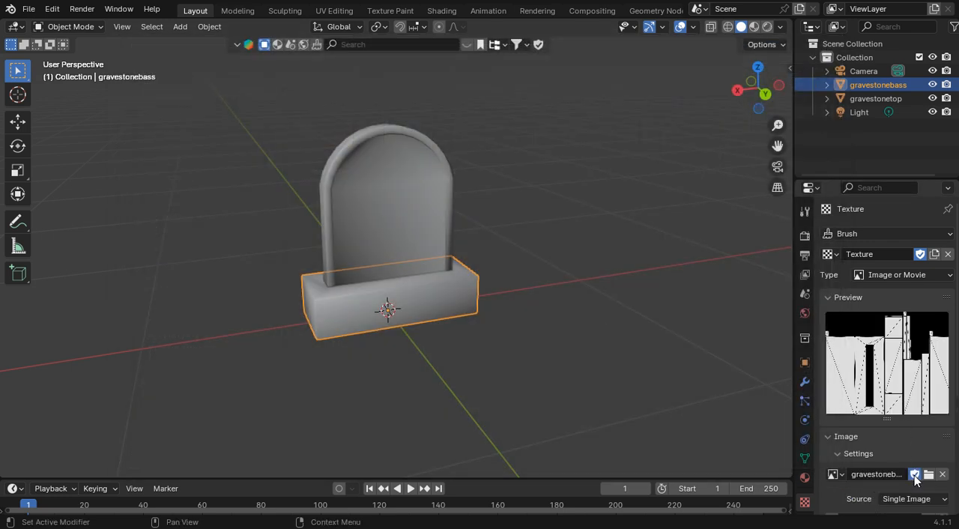
Step: Assign an Image Texture to the Base Color of the gravestone base's material
{"action": "left_click", "coordinate": [807, 479]}
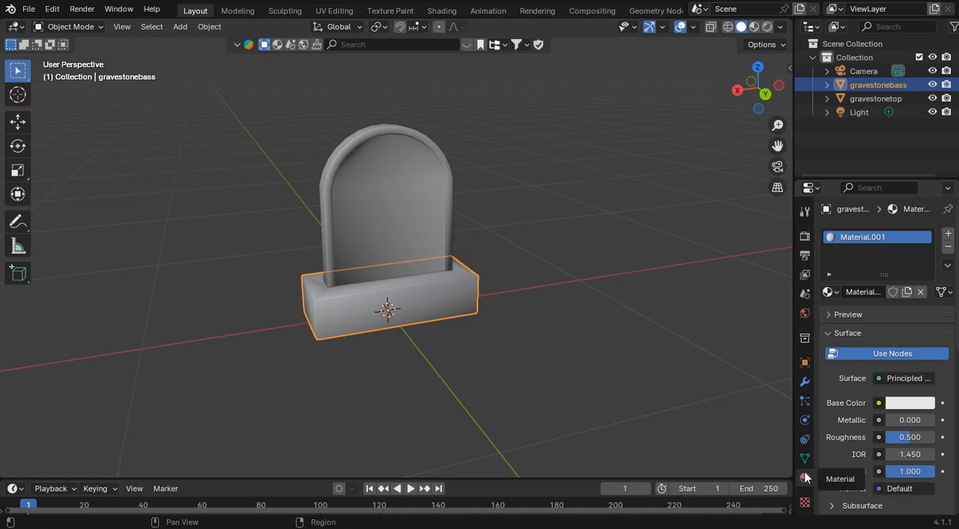
{"action": "left_click", "coordinate": [906, 406]}
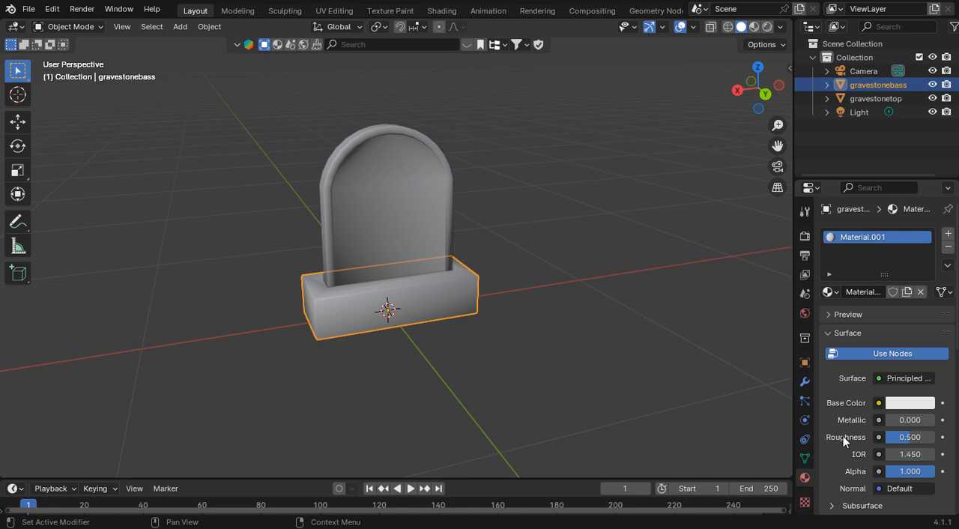
{"action": "left_click", "coordinate": [880, 403]}
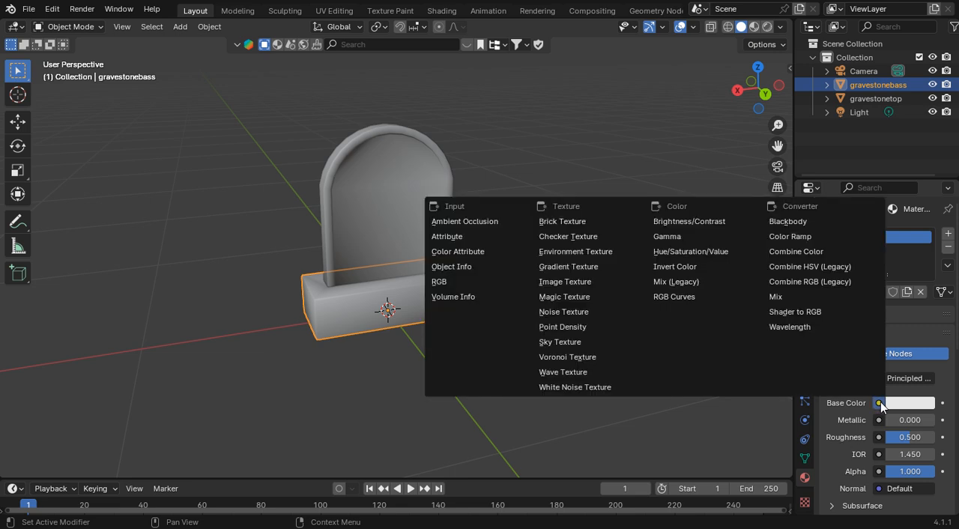
{"action": "left_click", "coordinate": [573, 281]}
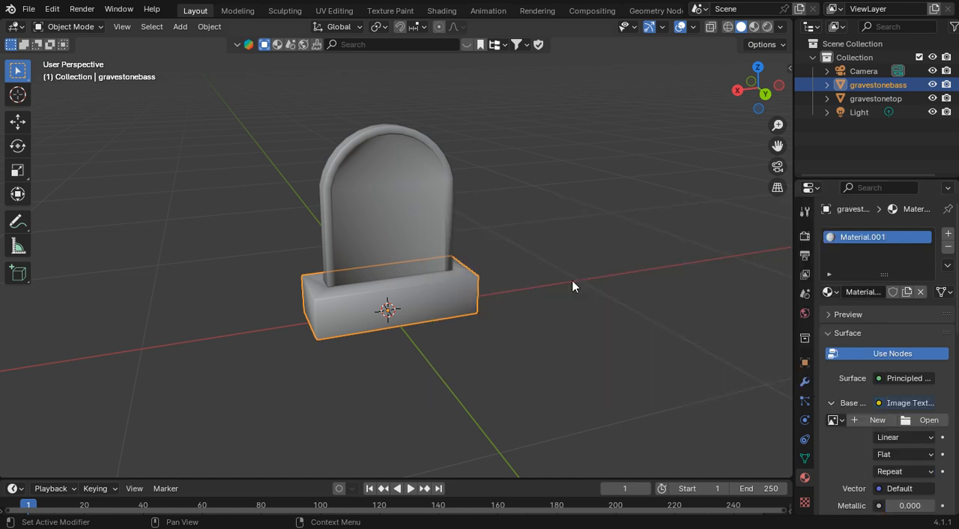
Step: Load gravestone.jpg into the base material's Image Texture and enable fake users for the image and the material
{"action": "left_click", "coordinate": [931, 420]}
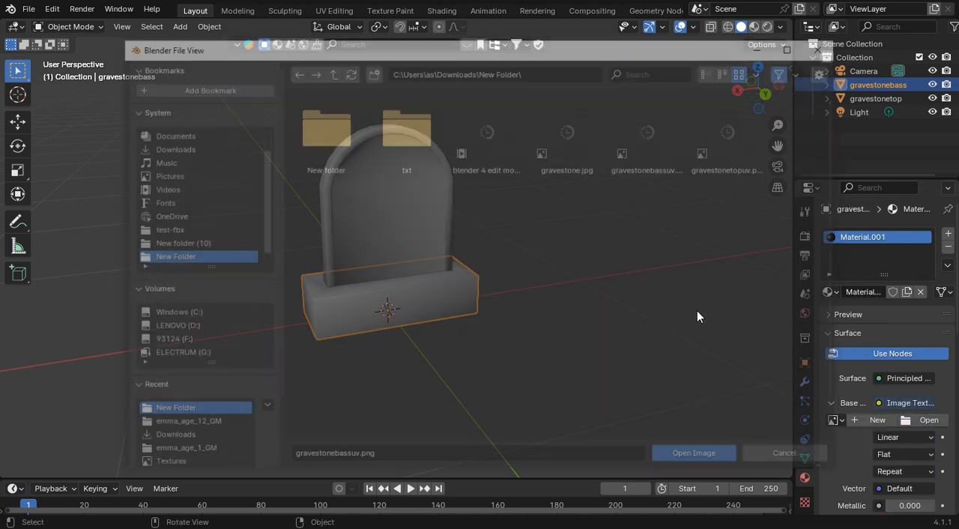
{"action": "left_click", "coordinate": [573, 150]}
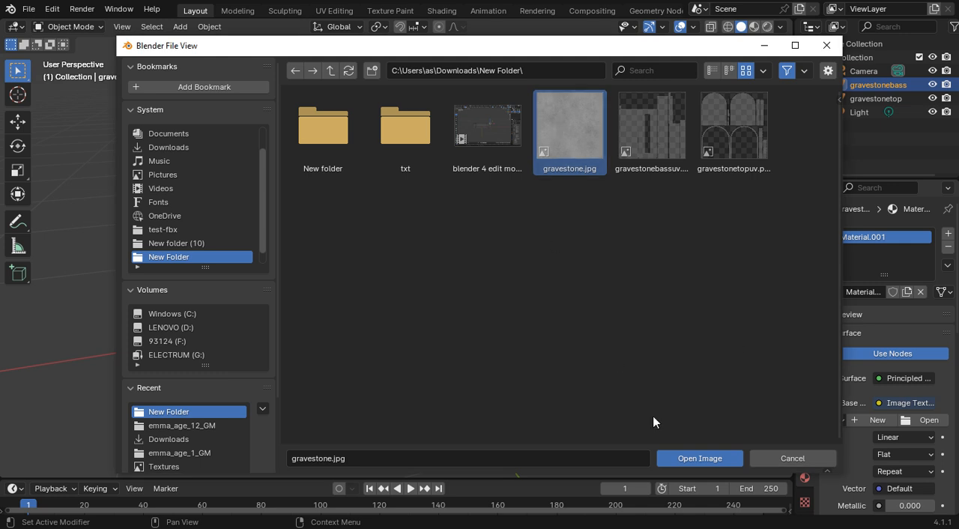
{"action": "left_click", "coordinate": [697, 456]}
{"action": "left_click", "coordinate": [903, 419]}
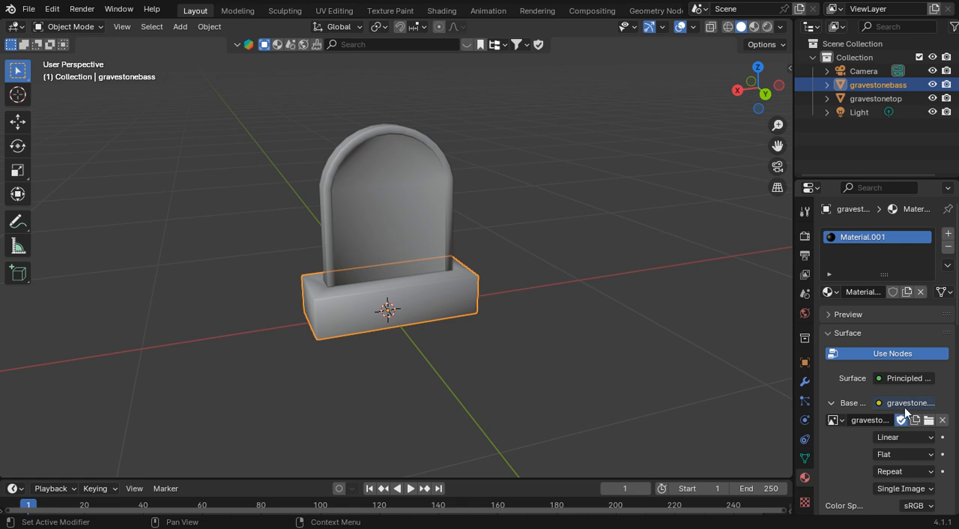
{"action": "left_click", "coordinate": [893, 293]}
Step: Select the gravestone top, unlink the existing brush texture and create a new one
{"action": "left_click", "coordinate": [410, 181]}
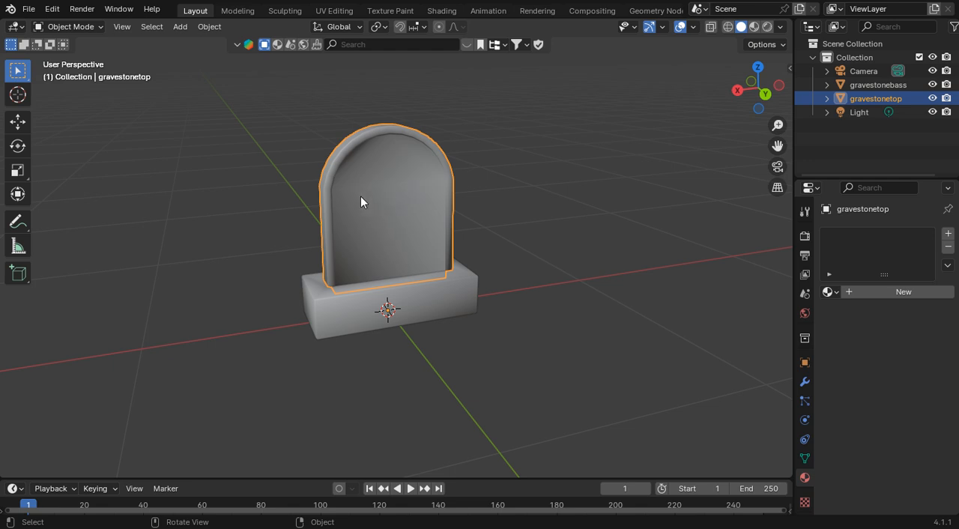
{"action": "left_click", "coordinate": [804, 502]}
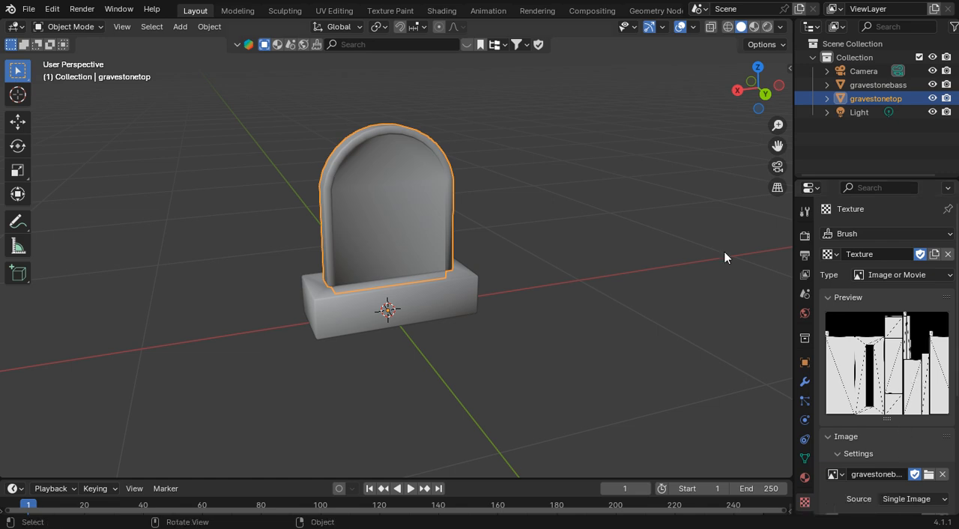
{"action": "left_click", "coordinate": [448, 319]}
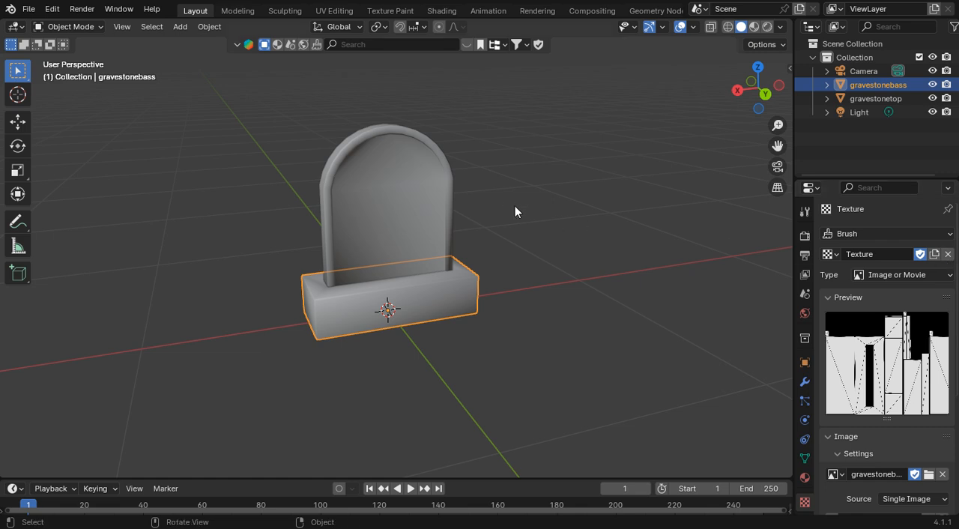
{"action": "left_click", "coordinate": [416, 191]}
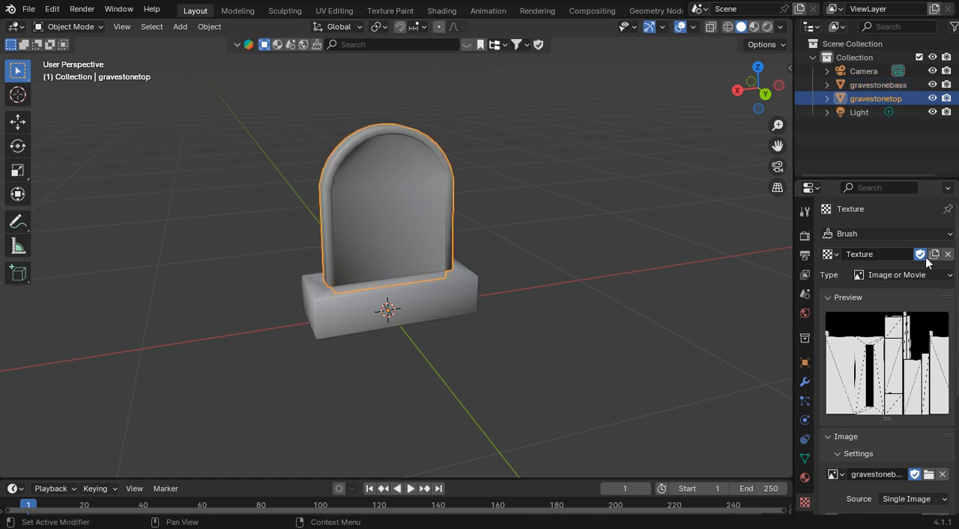
{"action": "left_click", "coordinate": [949, 254]}
{"action": "left_click", "coordinate": [903, 254]}
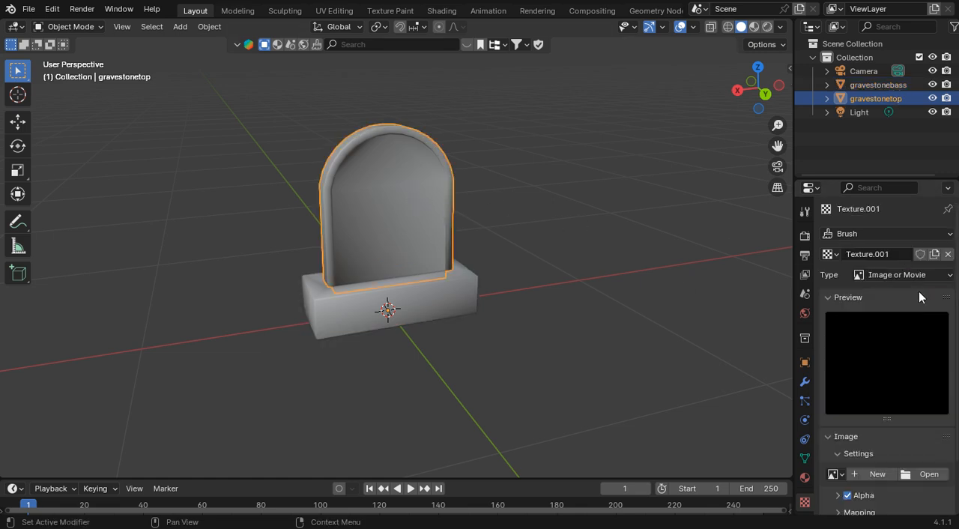
Step: Load gravestonetopuv.png from New Folder in Downloads into the new texture, with fake users enabled for the texture and image
{"action": "left_click", "coordinate": [926, 474]}
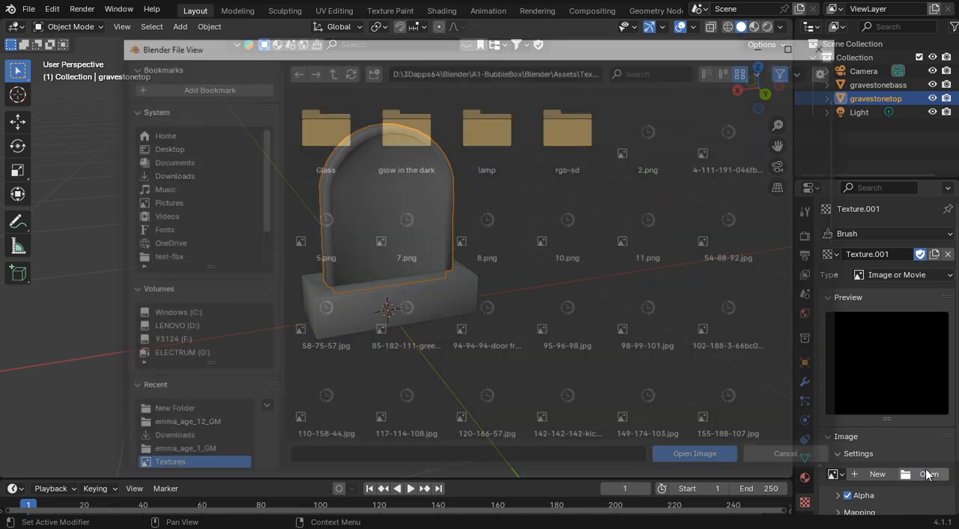
{"action": "left_click", "coordinate": [182, 175]}
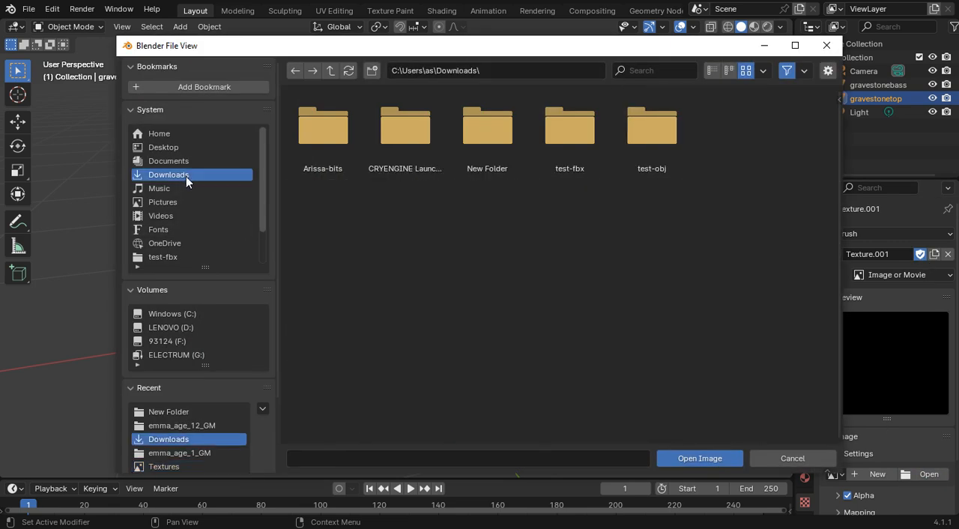
{"action": "double_click", "coordinate": [464, 140]}
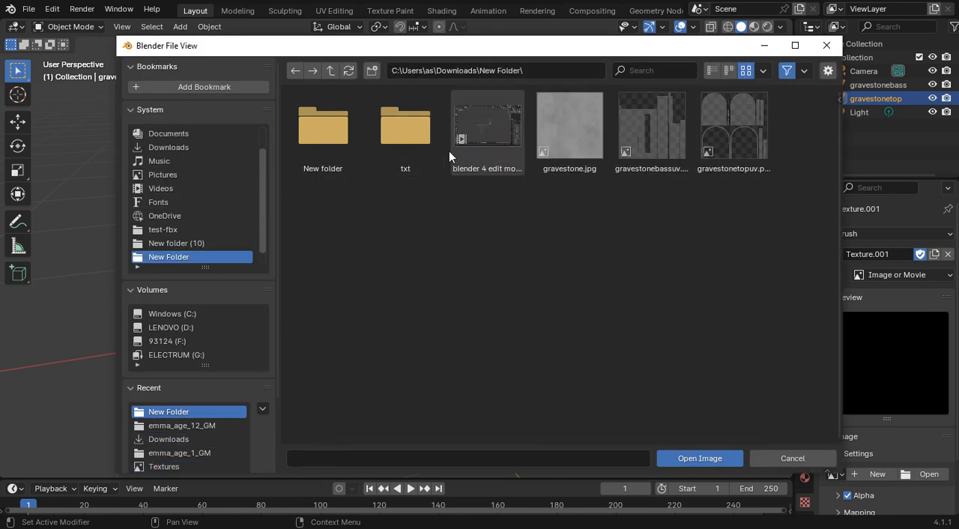
{"action": "left_click", "coordinate": [740, 142]}
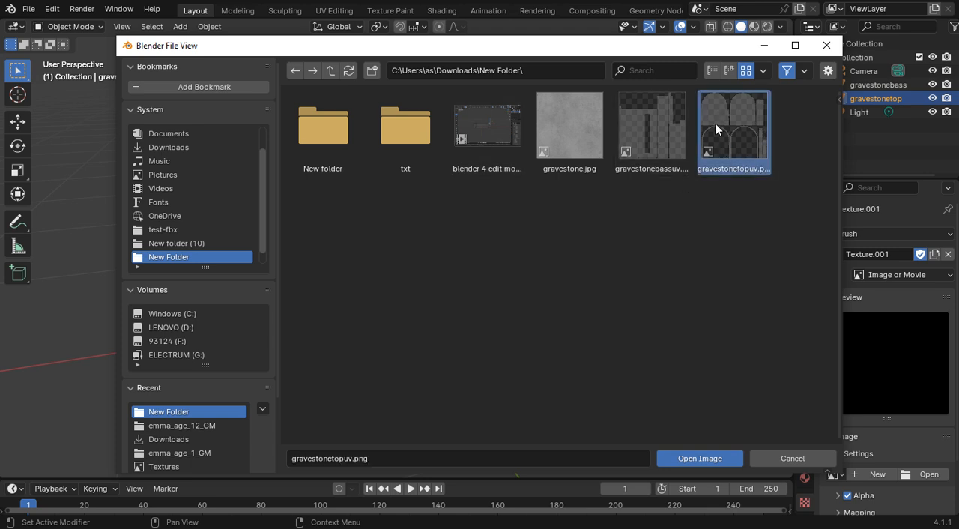
{"action": "left_click", "coordinate": [693, 457]}
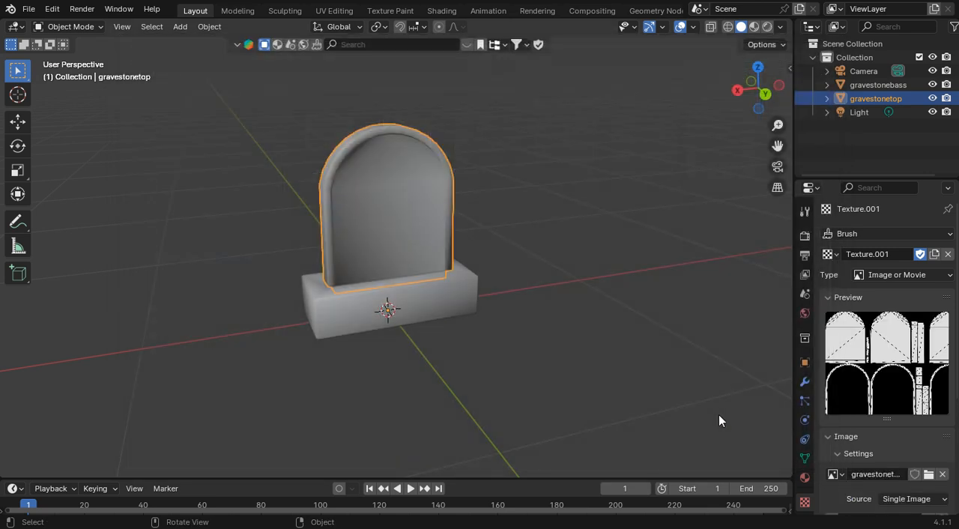
{"action": "left_click", "coordinate": [914, 474]}
Step: Create a new material for the gravestone top and assign an Image Texture to its Base Color
{"action": "left_click", "coordinate": [805, 477]}
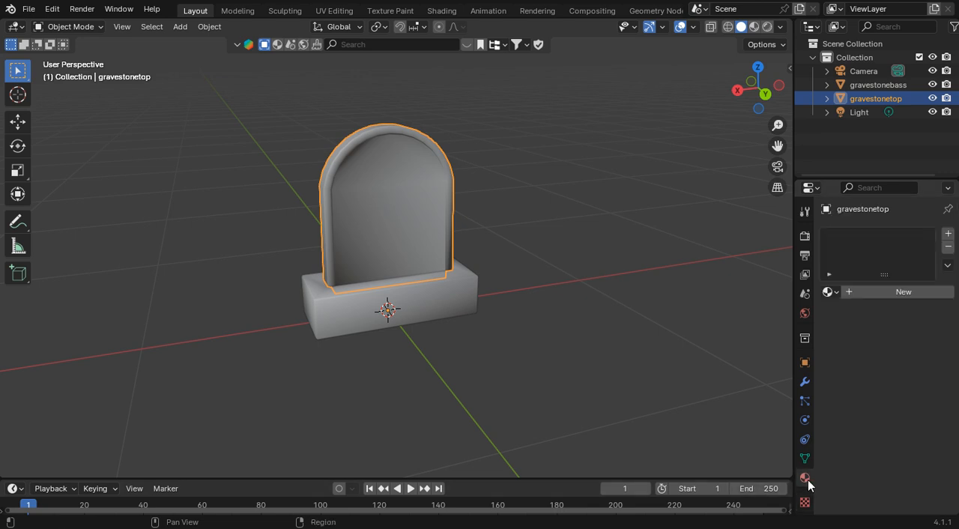
{"action": "left_click", "coordinate": [893, 292]}
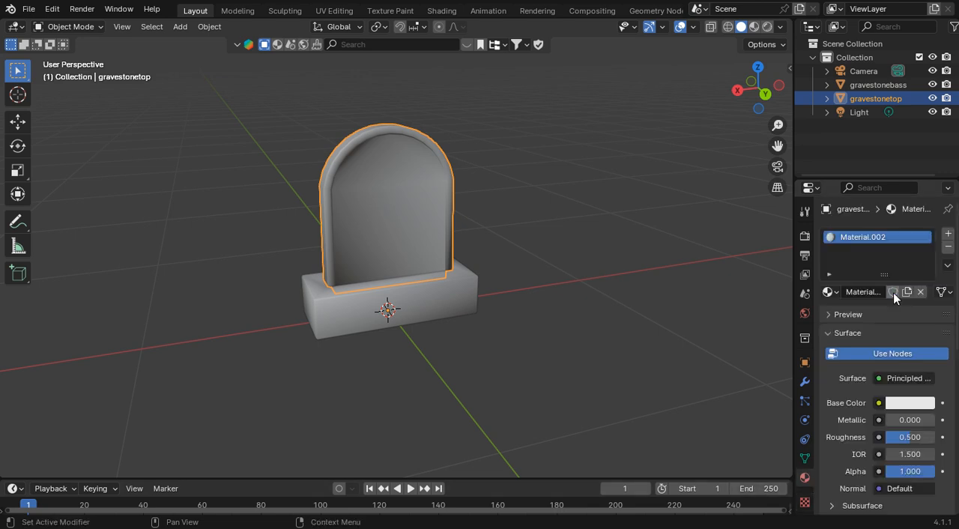
{"action": "left_click", "coordinate": [908, 404]}
{"action": "left_click", "coordinate": [880, 403]}
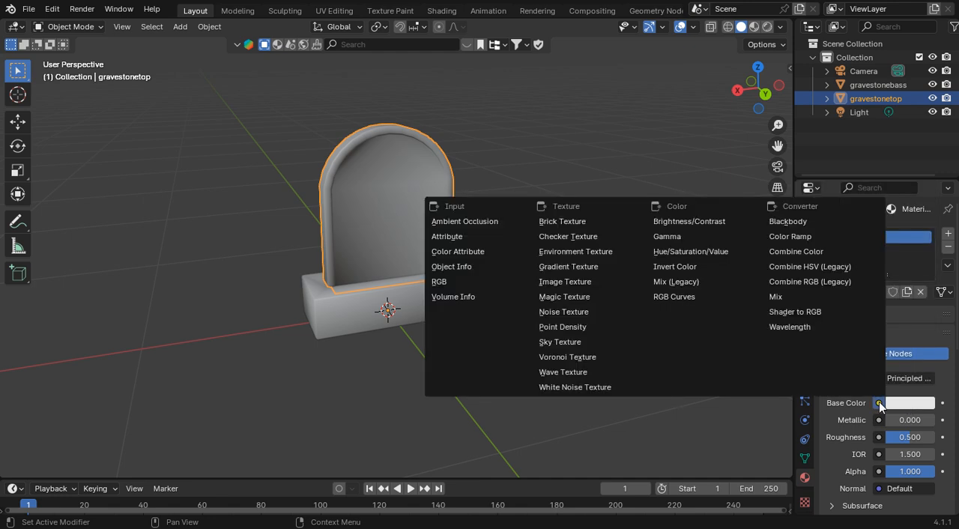
{"action": "left_click", "coordinate": [599, 282]}
Step: Load gravestone.jpg into the Image Texture of the gravestone top's material
{"action": "left_click", "coordinate": [926, 421]}
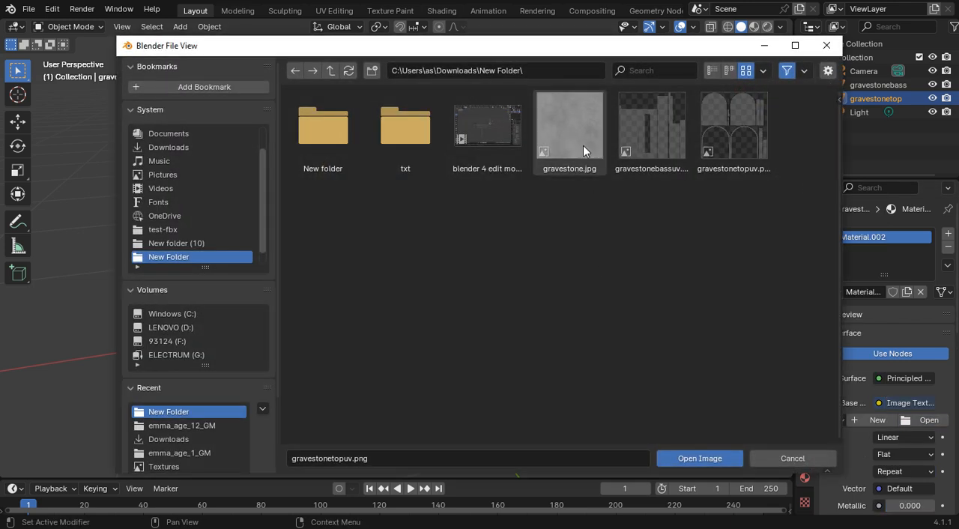
{"action": "left_click", "coordinate": [583, 150]}
{"action": "left_click", "coordinate": [714, 450]}
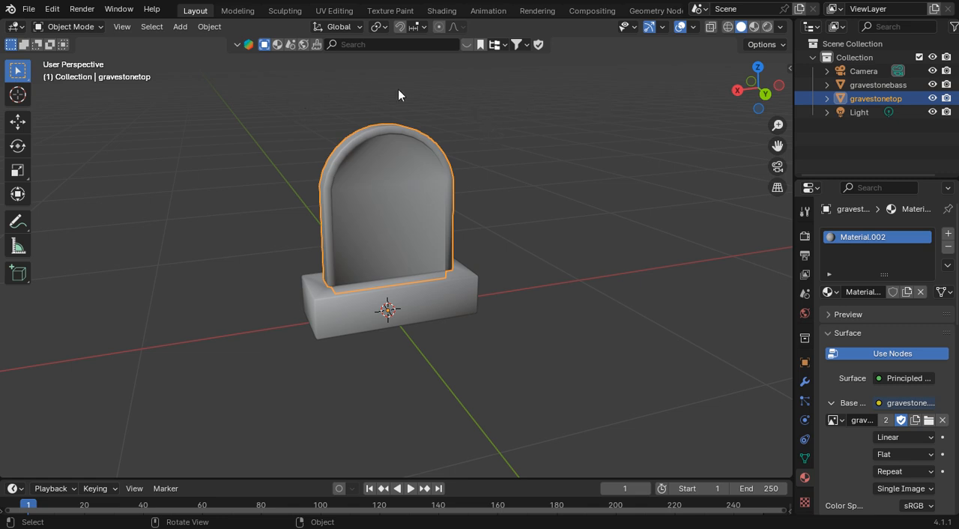
{"action": "left_click", "coordinate": [805, 502]}
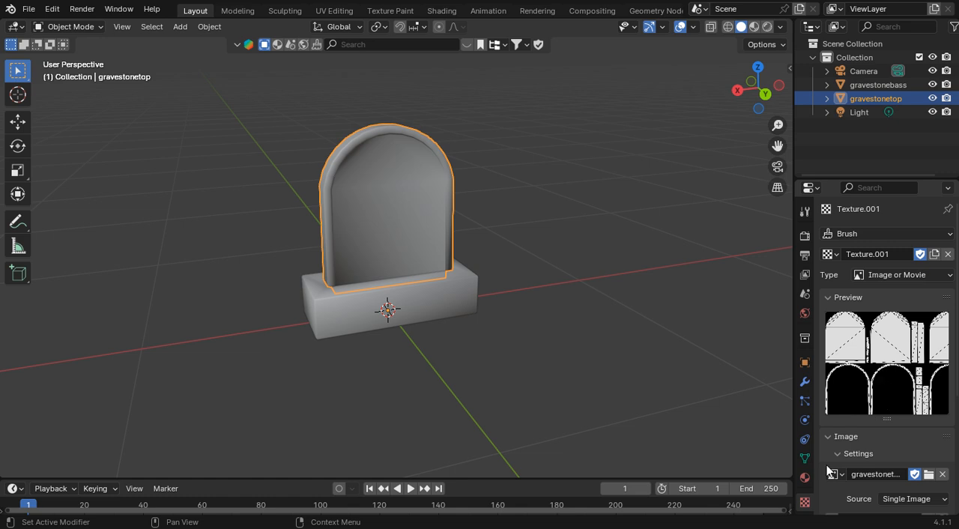
{"action": "left_click", "coordinate": [805, 477]}
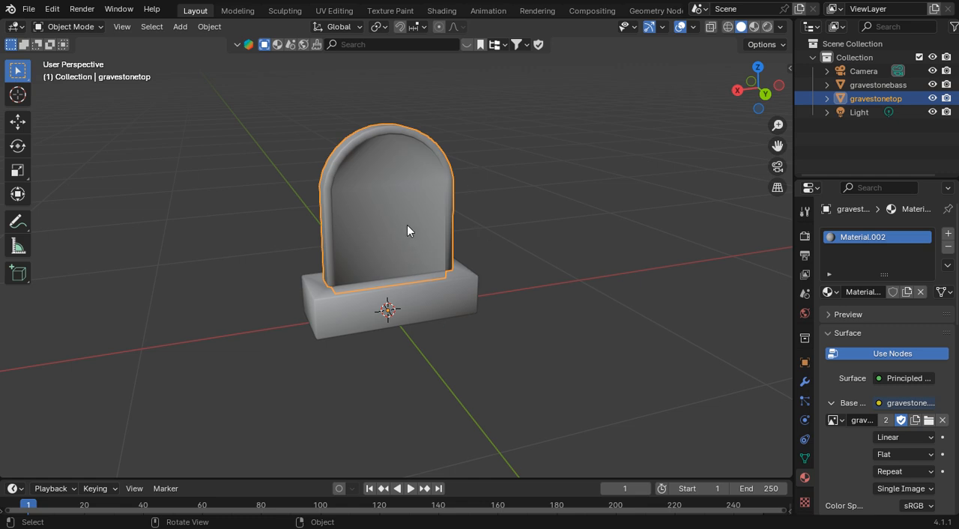
{"action": "left_click", "coordinate": [805, 502]}
{"action": "left_click", "coordinate": [805, 477]}
Step: Set the solid viewport shading color to Texture, deselect the gravestone and inspect its textured surfaces
{"action": "left_click", "coordinate": [781, 26]}
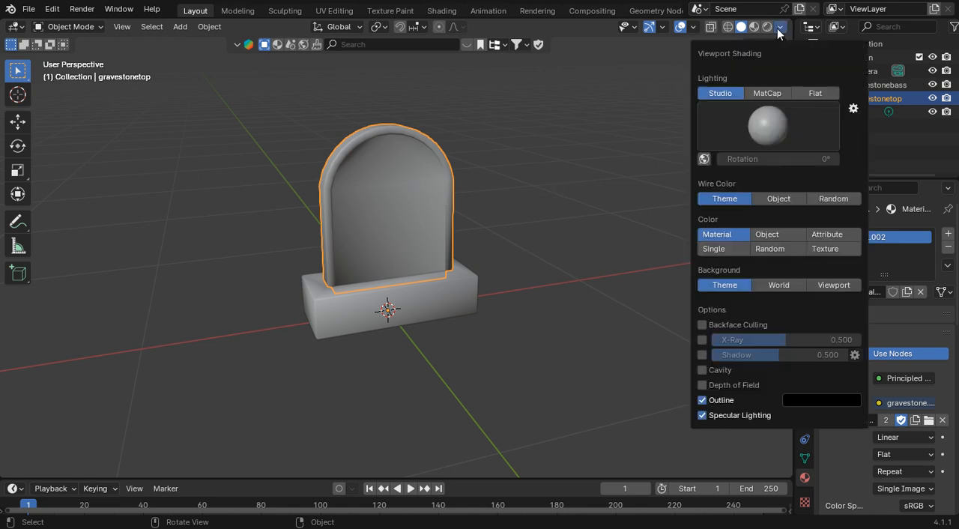
{"action": "left_click", "coordinate": [826, 248]}
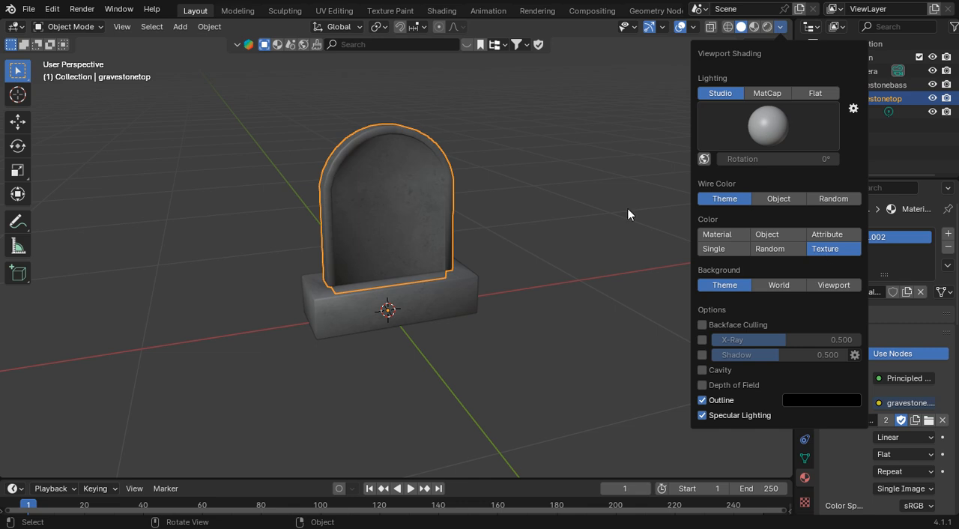
{"action": "left_click", "coordinate": [742, 138]}
{"action": "left_click_drag", "start_coordinate": [772, 98], "coordinate": [817, 112]}
{"action": "scroll", "coordinate": [658, 140], "scroll_direction": "up", "scroll_amount": 2}
{"action": "scroll", "coordinate": [659, 139], "scroll_direction": "down", "scroll_amount": 1}
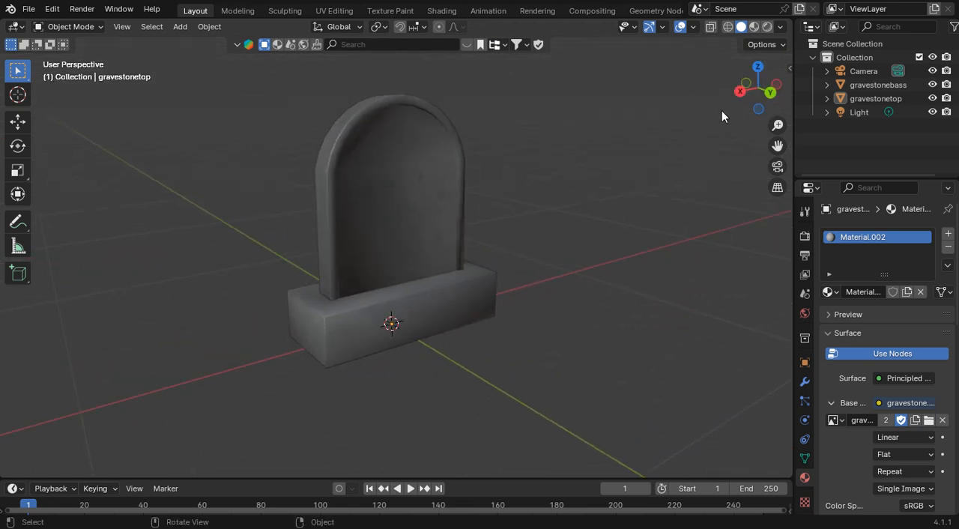
{"action": "mouse_move", "coordinate": [757, 99]}
{"action": "left_mouse_down"}
{"action": "mouse_move", "coordinate": [600, 83]}
{"action": "mouse_move", "coordinate": [738, 73]}
{"action": "mouse_move", "coordinate": [757, 105]}
{"action": "left_mouse_up"}
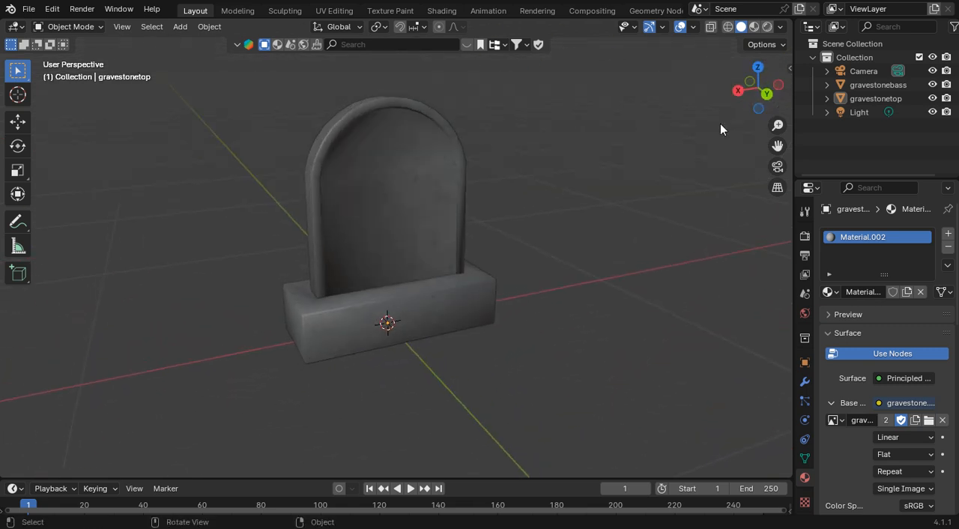
{"action": "scroll", "coordinate": [695, 138], "scroll_direction": "down", "scroll_amount": 2}
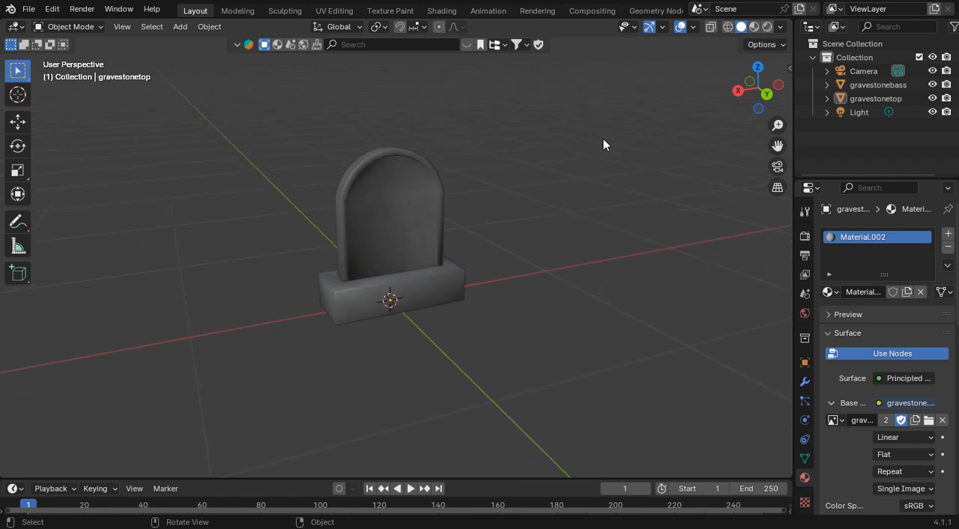
Step: Try moving the gravestone top off its base along the X axis, and undo the move
{"action": "left_click", "coordinate": [869, 85]}
{"action": "left_click", "coordinate": [850, 100]}
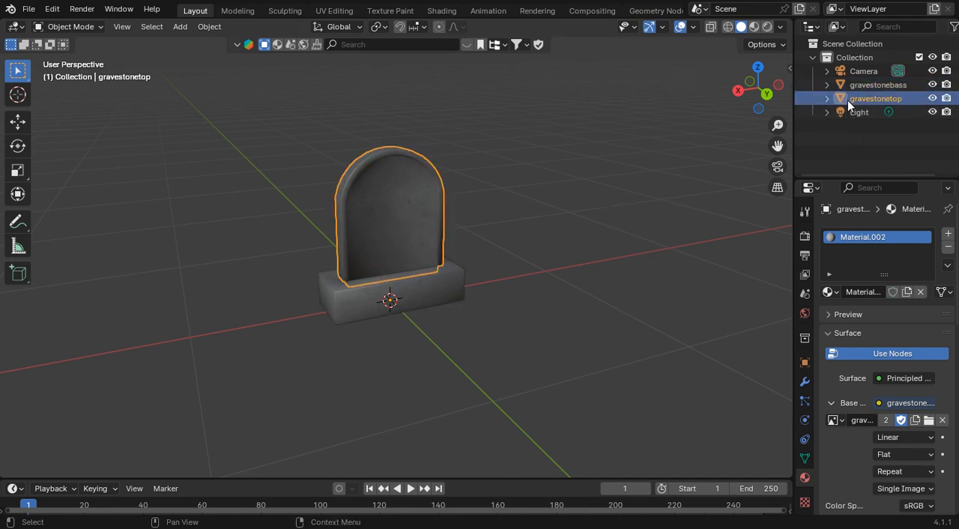
{"action": "left_click", "coordinate": [22, 122]}
{"action": "left_click_drag", "start_coordinate": [389, 300], "coordinate": [277, 321]}
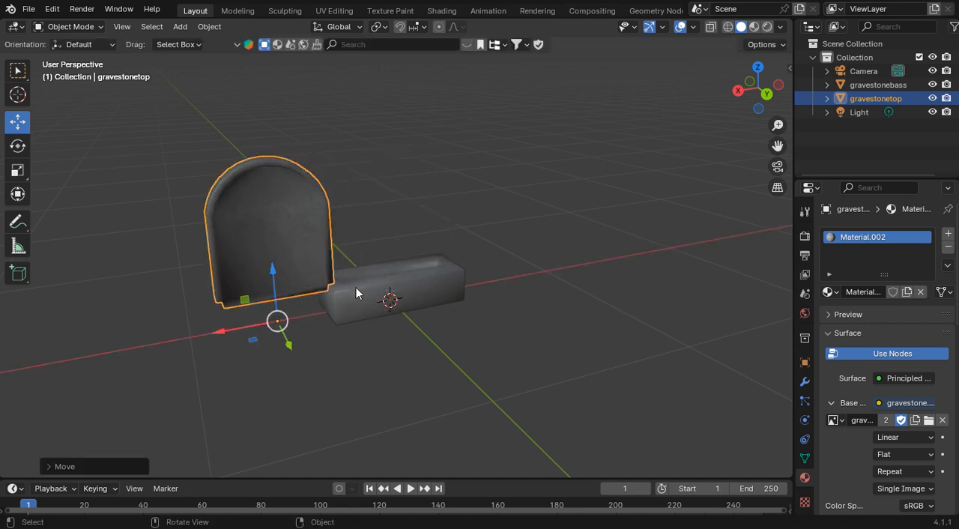
{"action": "mouse_move", "coordinate": [748, 91]}
{"action": "left_mouse_down"}
{"action": "mouse_move", "coordinate": [776, 116]}
{"action": "mouse_move", "coordinate": [748, 92]}
{"action": "left_mouse_up"}
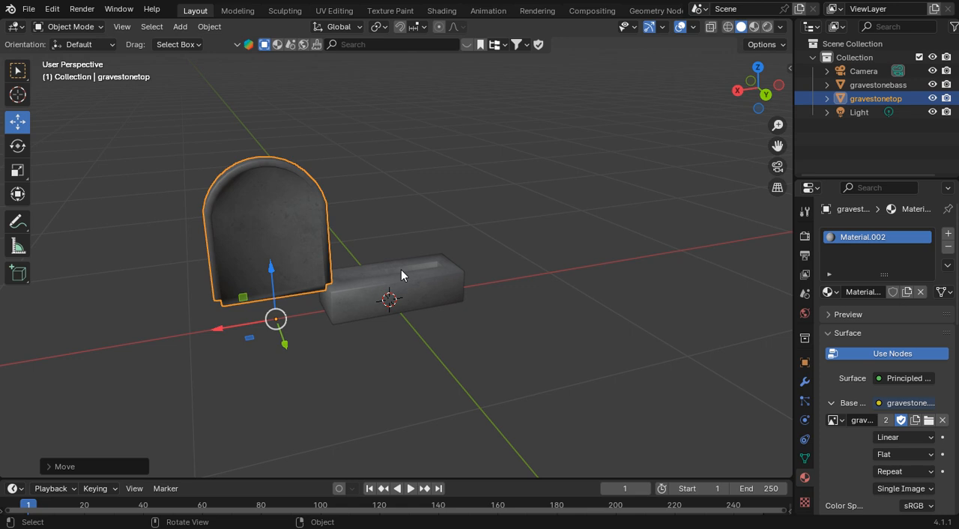
{"action": "left_click", "coordinate": [54, 9]}
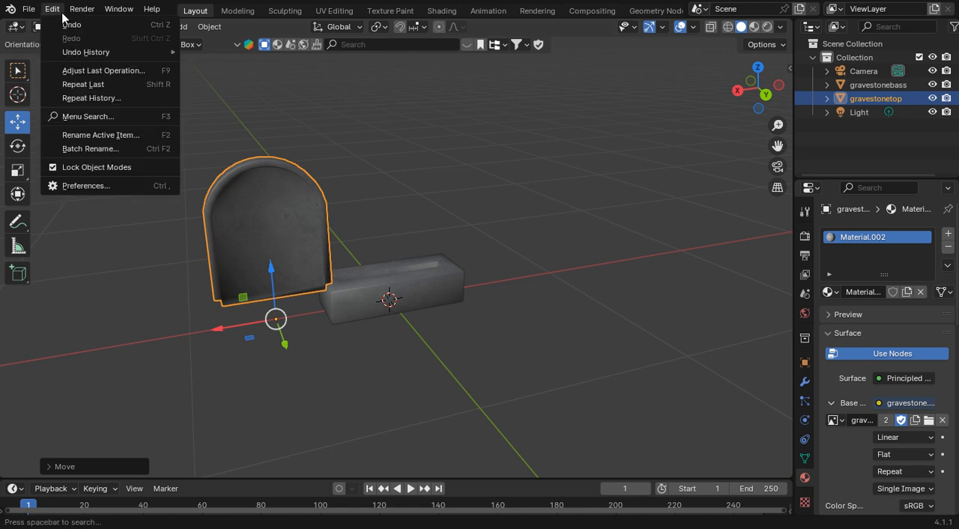
{"action": "left_click", "coordinate": [106, 25]}
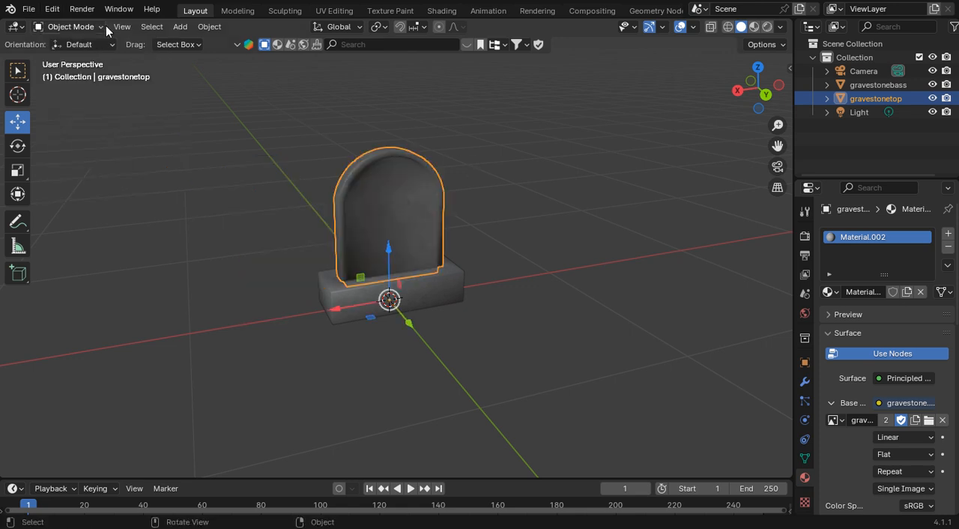
Step: Try shifting the gravestone base slightly along the X axis, and undo the shift
{"action": "left_click", "coordinate": [419, 289]}
{"action": "left_click_drag", "start_coordinate": [358, 303], "coordinate": [329, 312]}
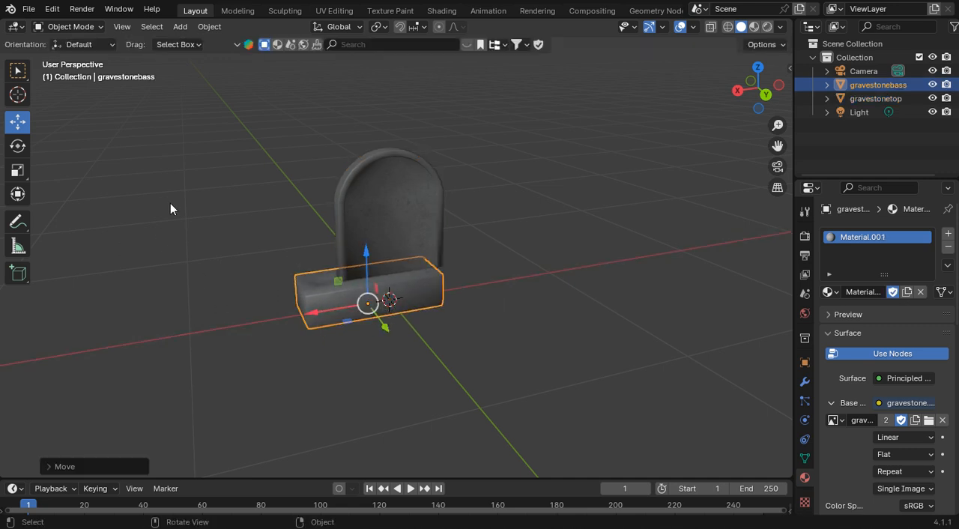
{"action": "left_click", "coordinate": [52, 9]}
{"action": "left_click", "coordinate": [69, 26]}
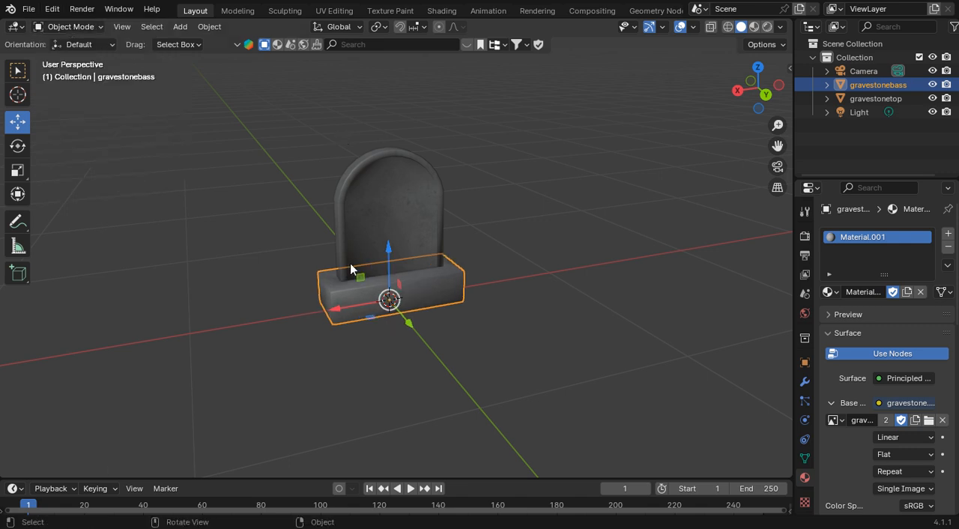
Step: Try moving the gravestone base well clear of the top along the X axis, inspect both parts and undo the move
{"action": "left_click_drag", "start_coordinate": [358, 305], "coordinate": [165, 317]}
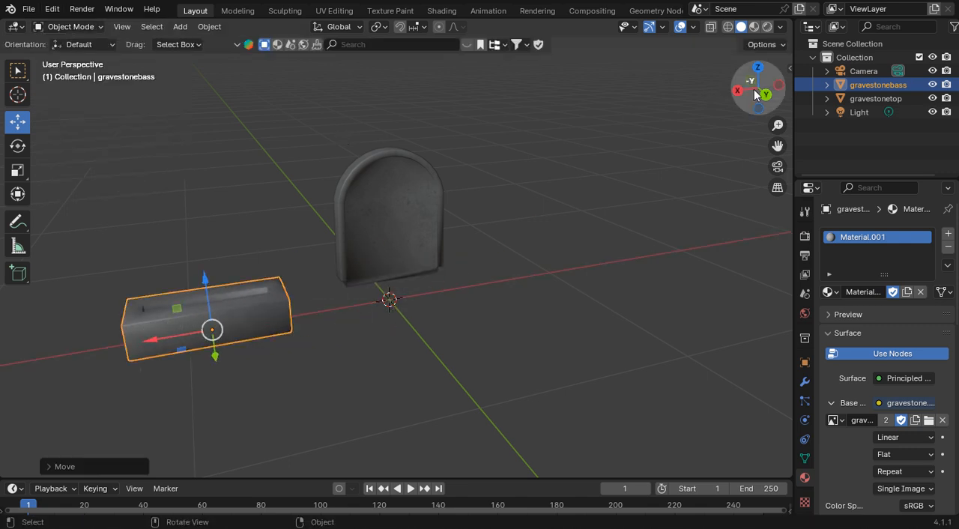
{"action": "left_click_drag", "start_coordinate": [754, 90], "coordinate": [937, 135]}
{"action": "left_click_drag", "start_coordinate": [337, 56], "coordinate": [110, 62]}
{"action": "left_click", "coordinate": [52, 9]}
{"action": "left_click", "coordinate": [64, 27]}
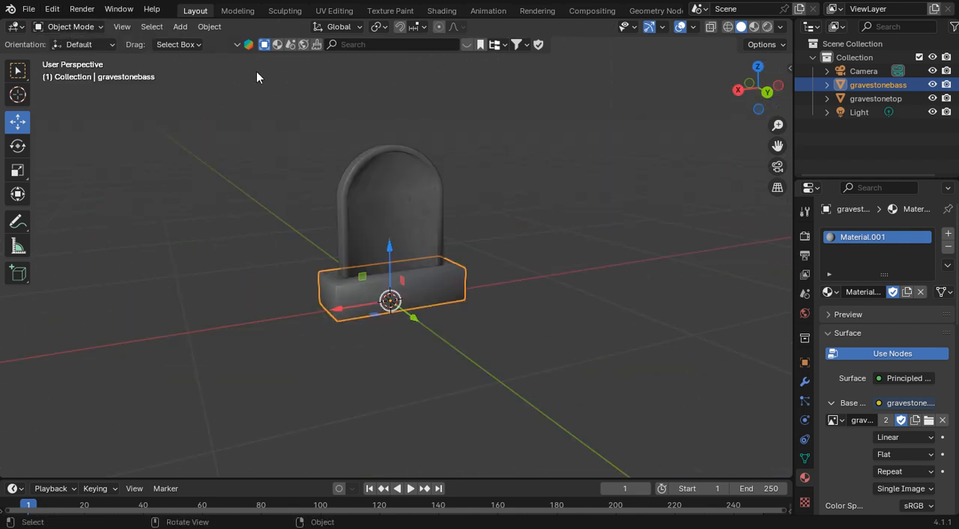
{"action": "left_click", "coordinate": [627, 144]}
{"action": "mouse_move", "coordinate": [759, 93]}
{"action": "left_mouse_down"}
{"action": "mouse_move", "coordinate": [766, 89]}
{"action": "mouse_move", "coordinate": [753, 86]}
{"action": "mouse_move", "coordinate": [741, 96]}
{"action": "left_mouse_up"}
{"action": "scroll", "coordinate": [516, 207], "scroll_direction": "up", "scroll_amount": 1}
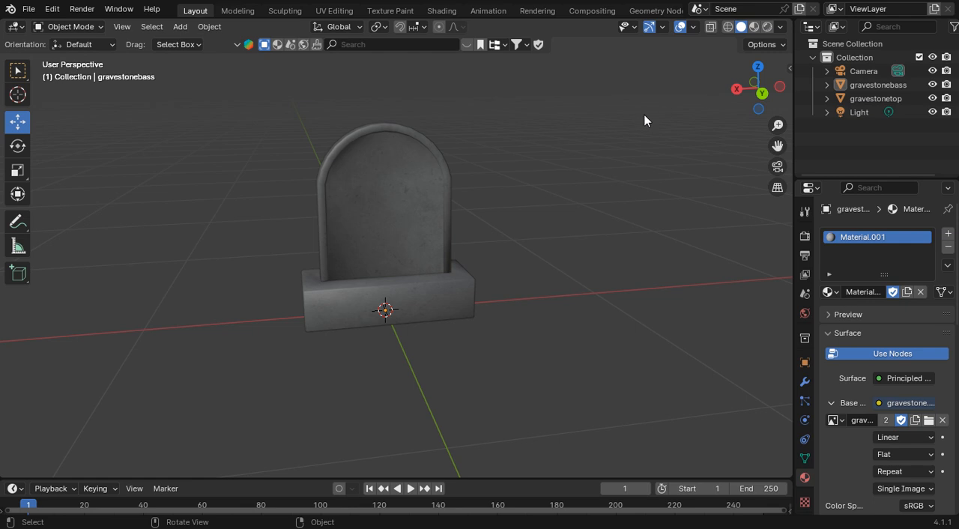
{"action": "left_click_drag", "start_coordinate": [528, 342], "coordinate": [331, 199]}
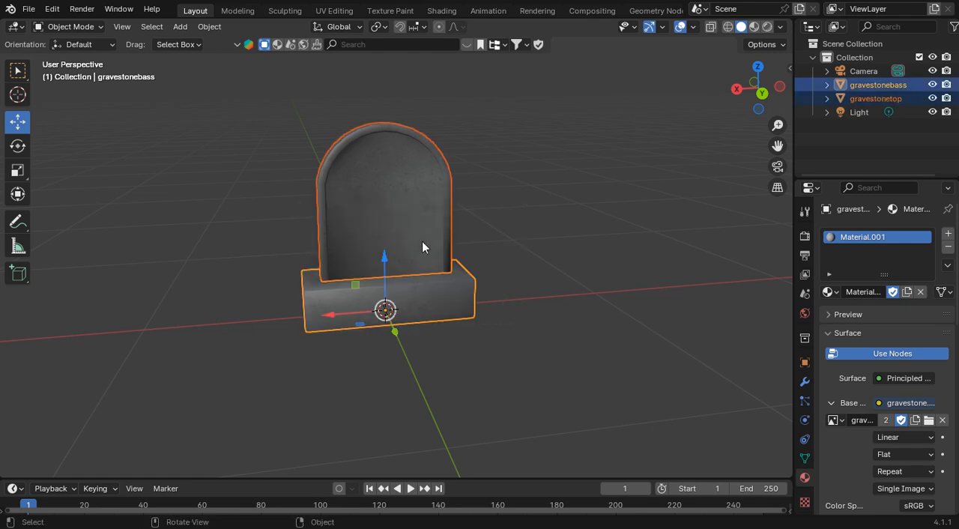
{"action": "left_click", "coordinate": [555, 233]}
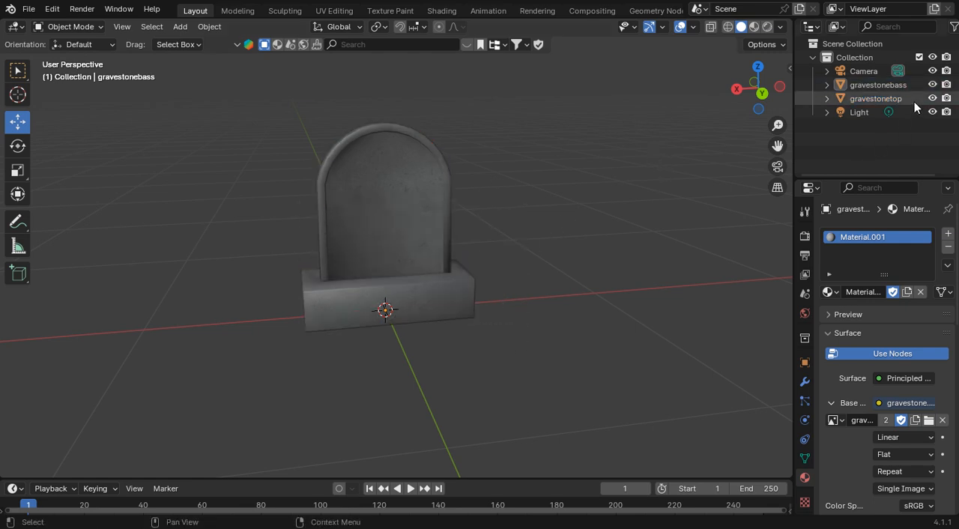
Step: Select gravestonetop and then gravestonebass, and parent the top to the base using the Object parent type
{"action": "left_click", "coordinate": [880, 85]}
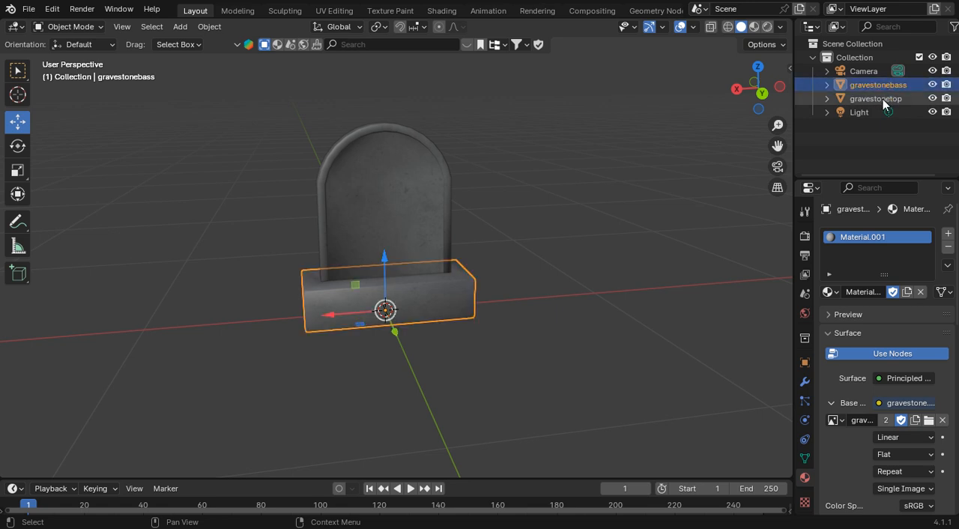
{"action": "left_click", "coordinate": [883, 99]}
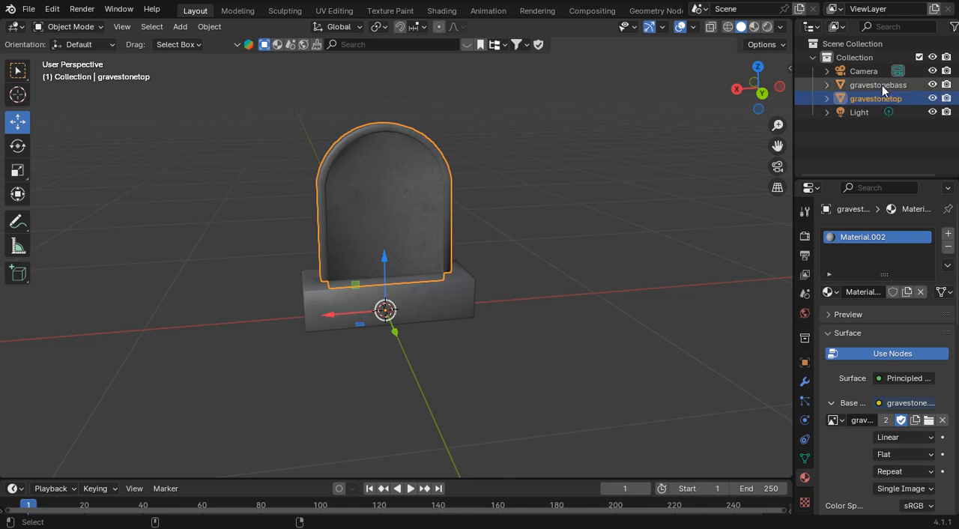
{"action": "left_click", "coordinate": [883, 84], "text": "ctrl"}
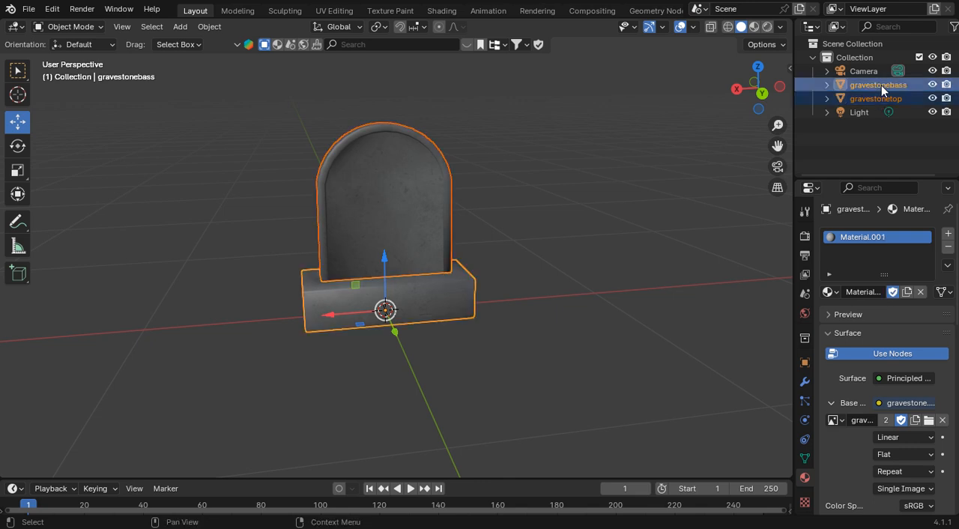
{"action": "left_click", "coordinate": [187, 27]}
{"action": "mouse_move", "coordinate": [207, 27]}
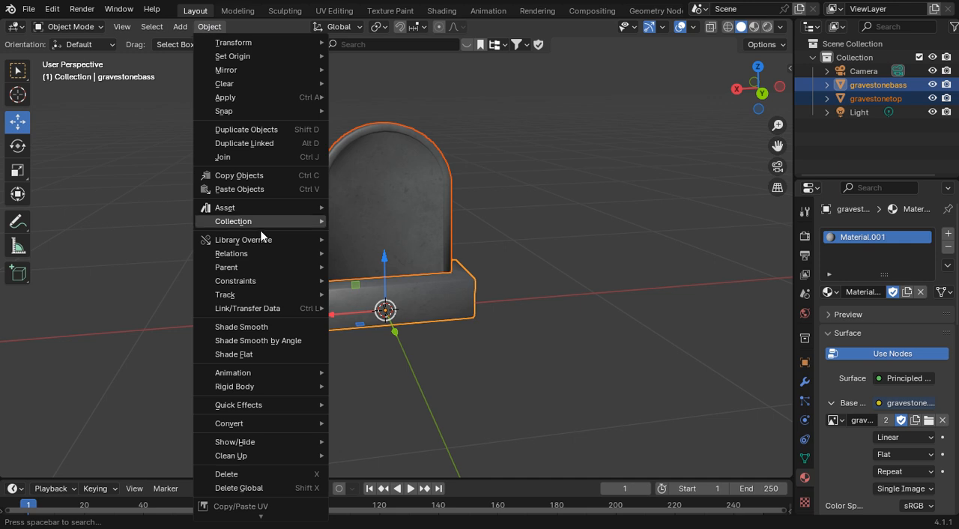
{"action": "mouse_move", "coordinate": [249, 268]}
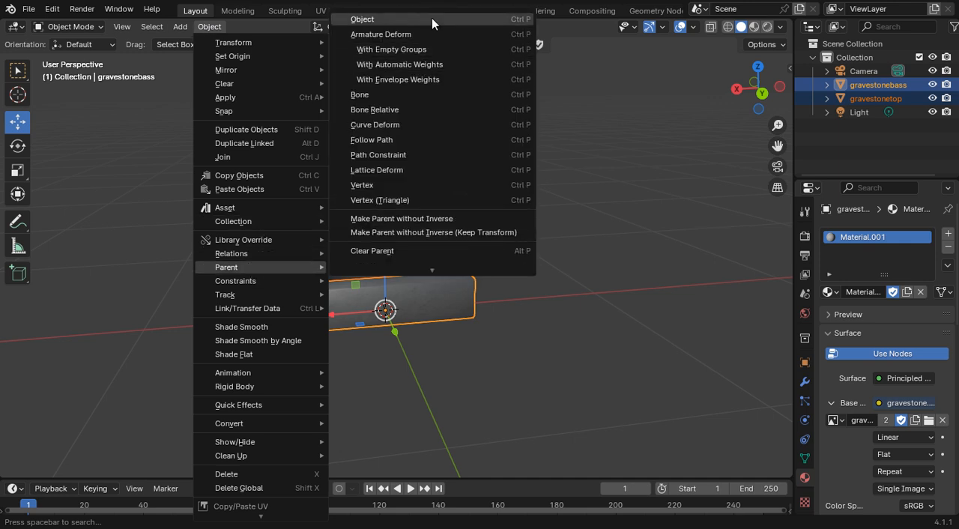
{"action": "left_click", "coordinate": [431, 18]}
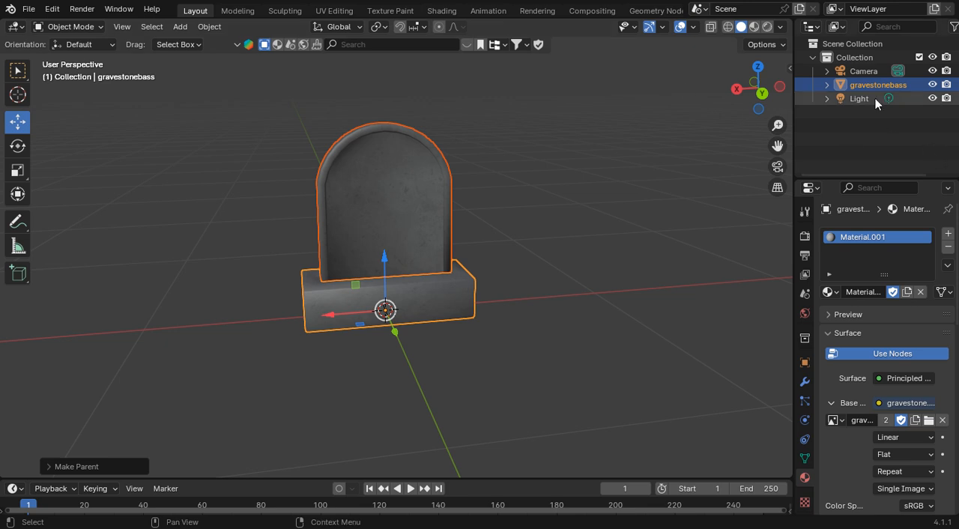
Step: Test the parenting by moving the gravestone base along the X axis, and undo the move
{"action": "left_click", "coordinate": [859, 87]}
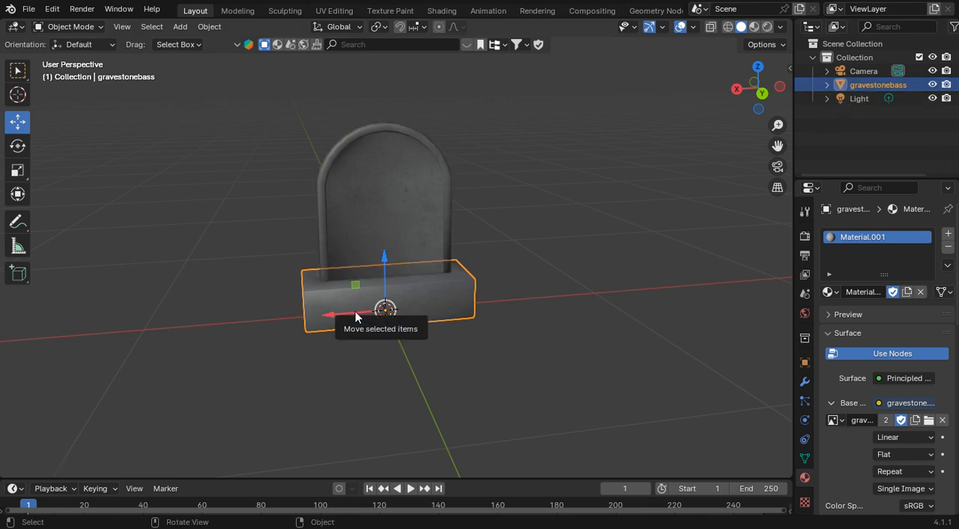
{"action": "left_click_drag", "start_coordinate": [356, 311], "coordinate": [426, 306]}
{"action": "left_click", "coordinate": [52, 9]}
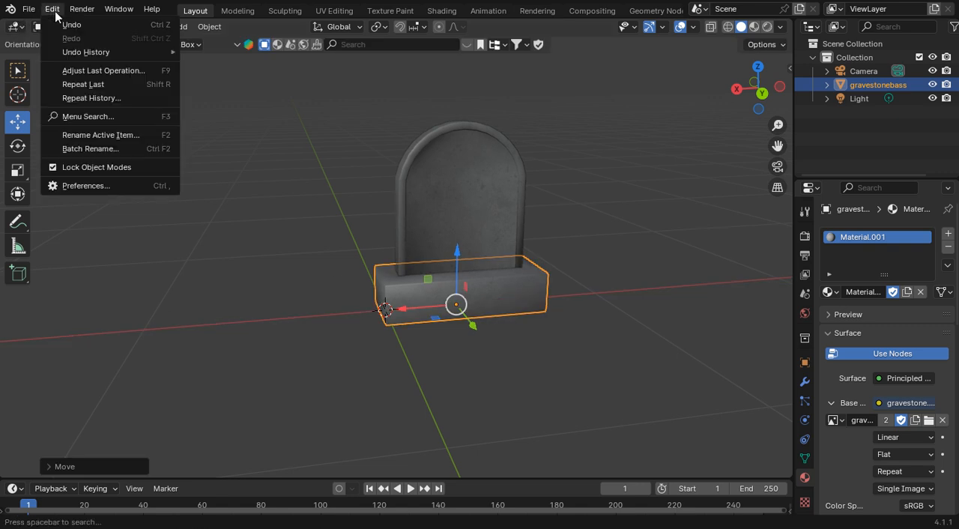
{"action": "left_click", "coordinate": [56, 25]}
Step: Try moving the gravestone top alone along the X axis clear of the base, undo the move and deselect it
{"action": "left_click", "coordinate": [367, 151]}
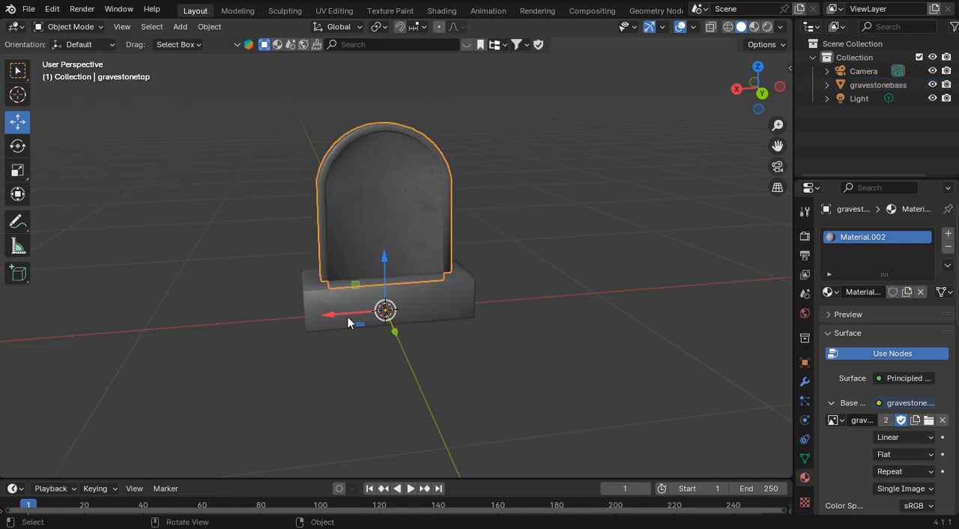
{"action": "left_click_drag", "start_coordinate": [349, 322], "coordinate": [116, 314]}
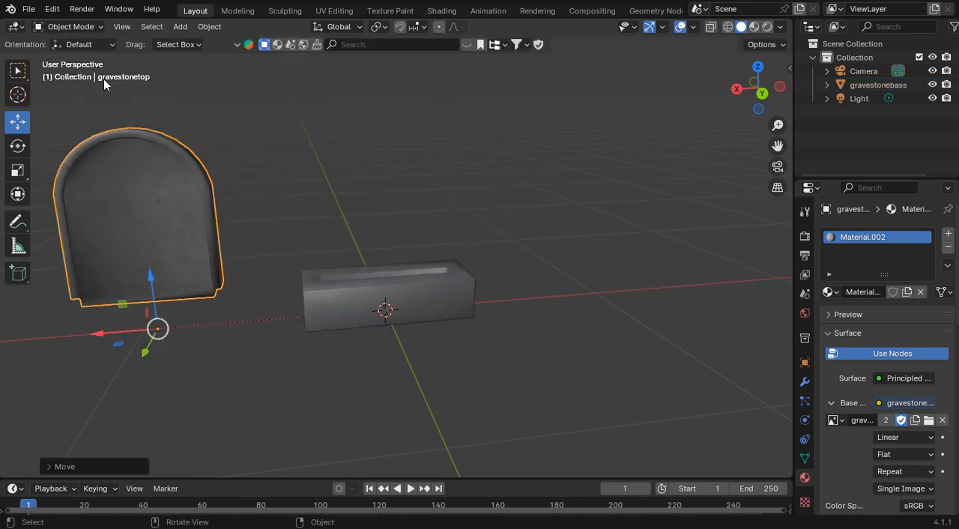
{"action": "left_click", "coordinate": [62, 15]}
{"action": "left_click", "coordinate": [62, 27]}
{"action": "left_click", "coordinate": [606, 220]}
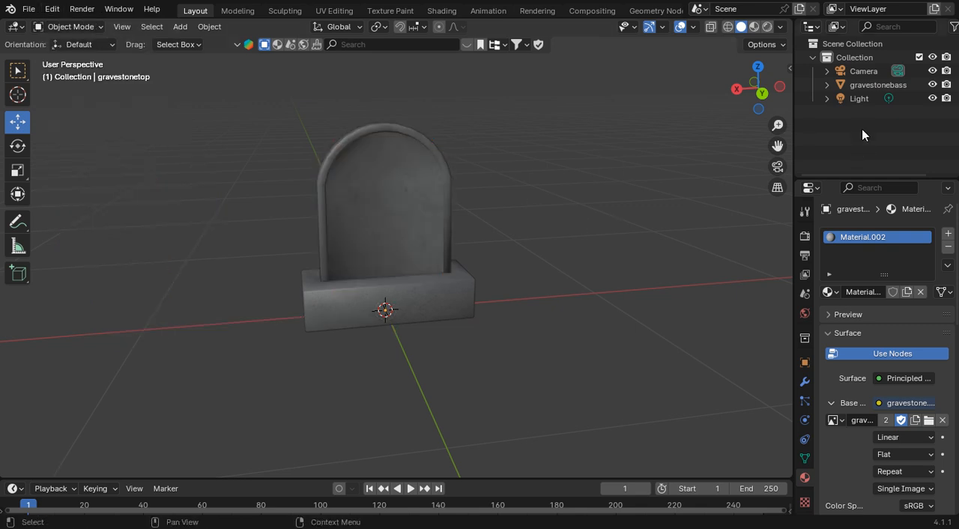
Step: Add a Plain Axes empty at the scene origin
{"action": "left_click", "coordinate": [847, 86]}
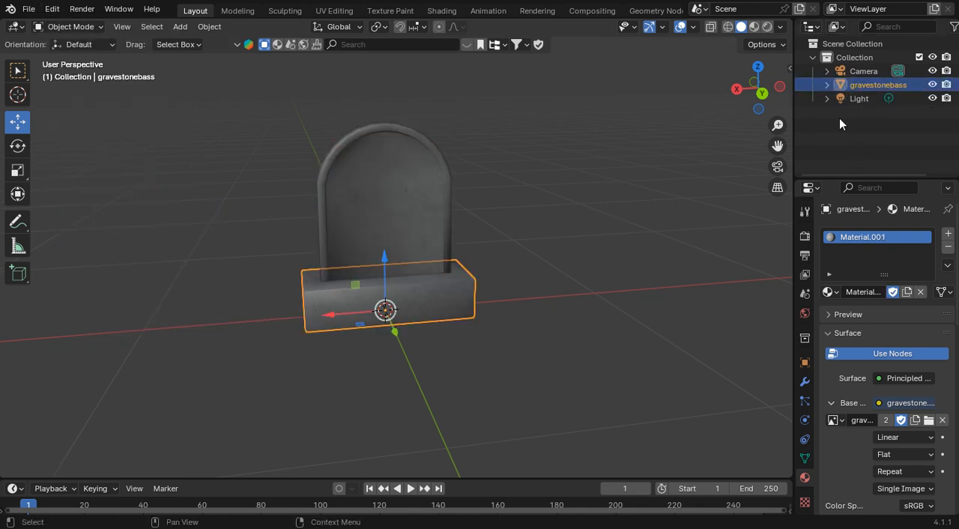
{"action": "left_click", "coordinate": [839, 118]}
{"action": "left_click", "coordinate": [844, 85]}
{"action": "left_click", "coordinate": [186, 28]}
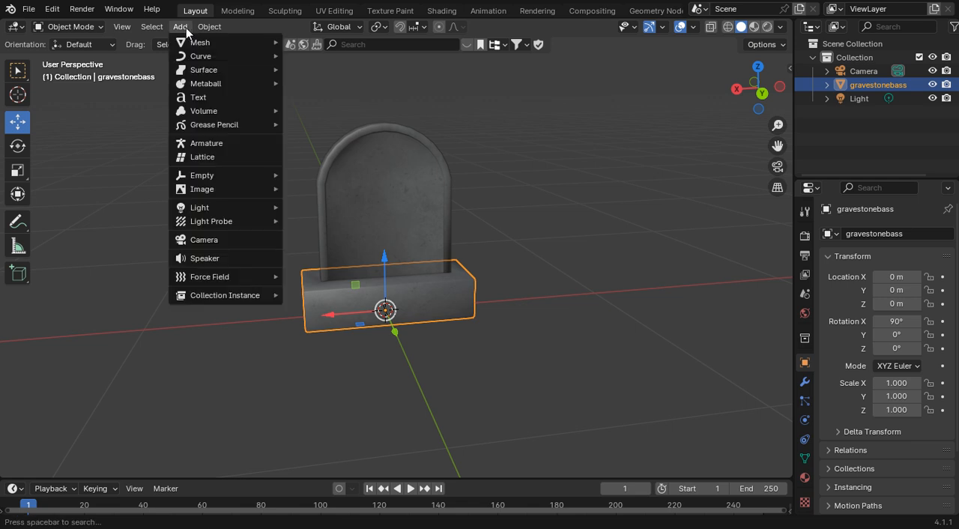
{"action": "mouse_move", "coordinate": [215, 176]}
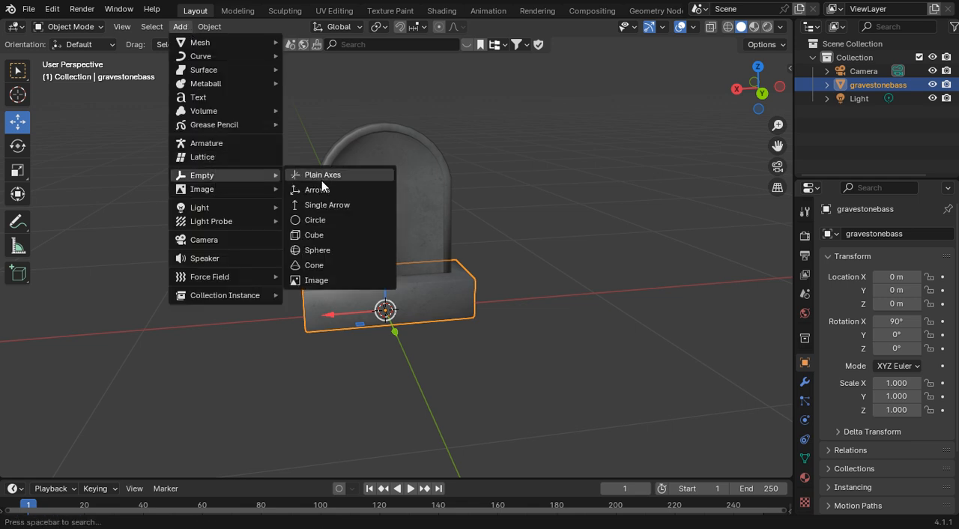
{"action": "left_click", "coordinate": [325, 177]}
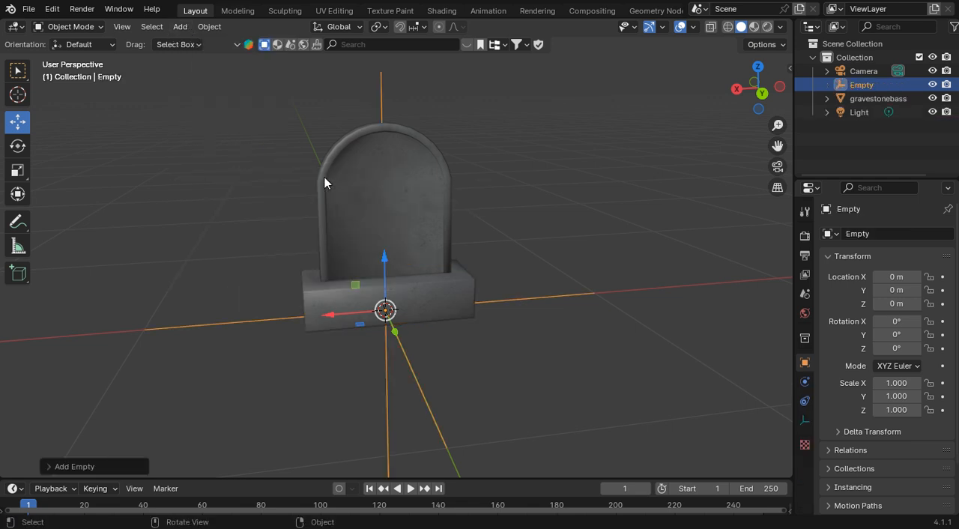
Step: Delete the Plain Axes empty from the scene
{"action": "left_click", "coordinate": [844, 137]}
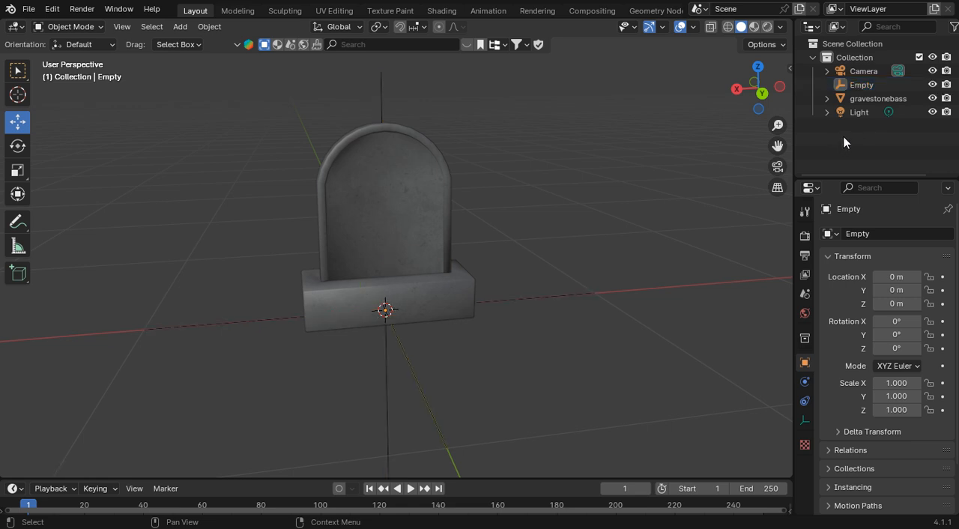
{"action": "left_click", "coordinate": [853, 99]}
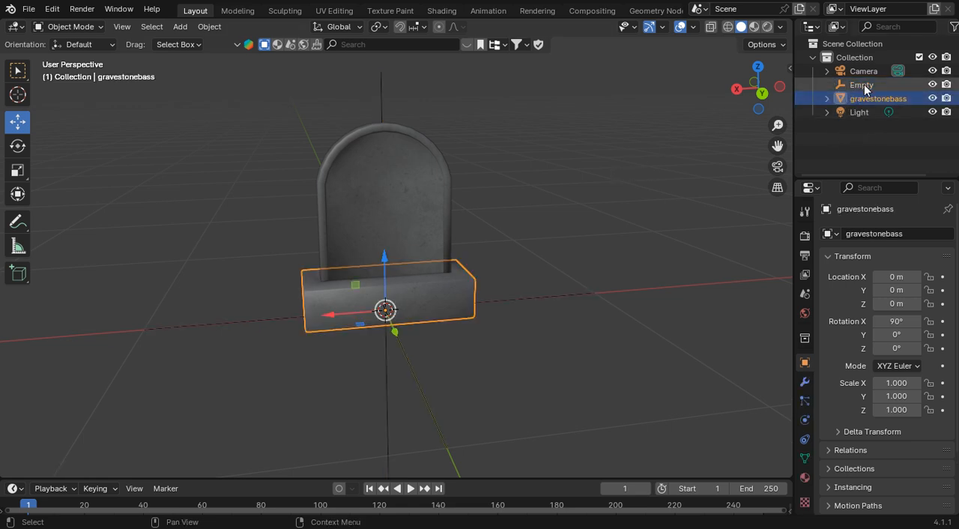
{"action": "left_click", "coordinate": [841, 87]}
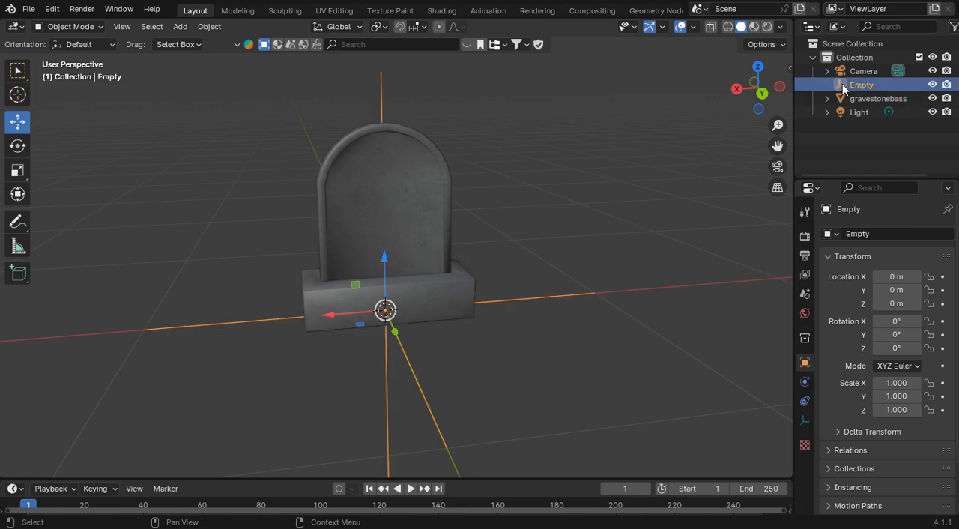
{"action": "right_click", "coordinate": [843, 84]}
{"action": "left_click", "coordinate": [832, 86]}
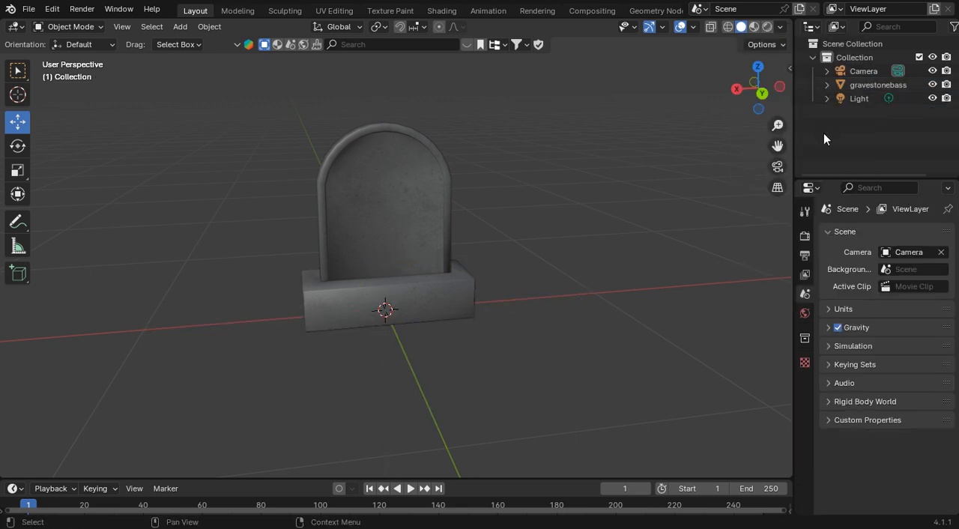
Step: Expand the gravestonebass hierarchy to check its child objects, and collapse it again
{"action": "left_click", "coordinate": [839, 84]}
{"action": "left_click", "coordinate": [828, 85]}
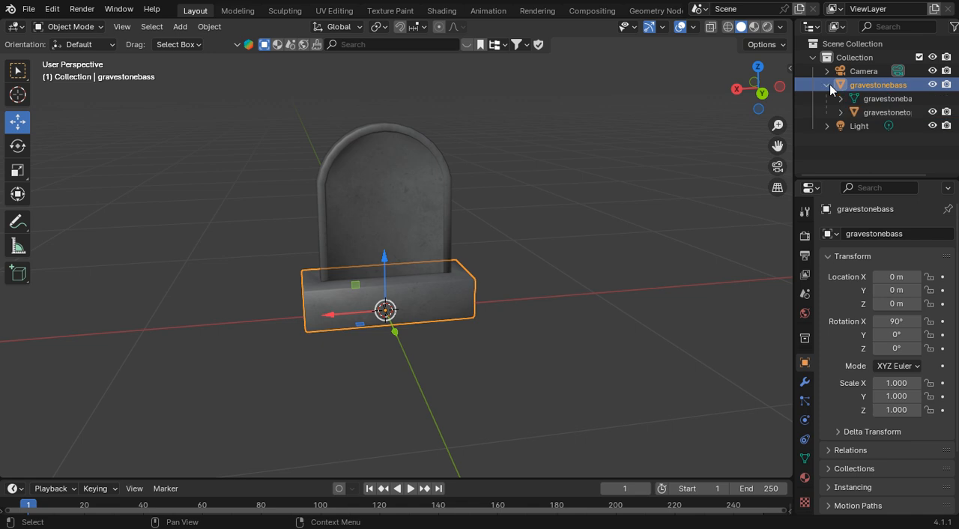
{"action": "left_click", "coordinate": [829, 85]}
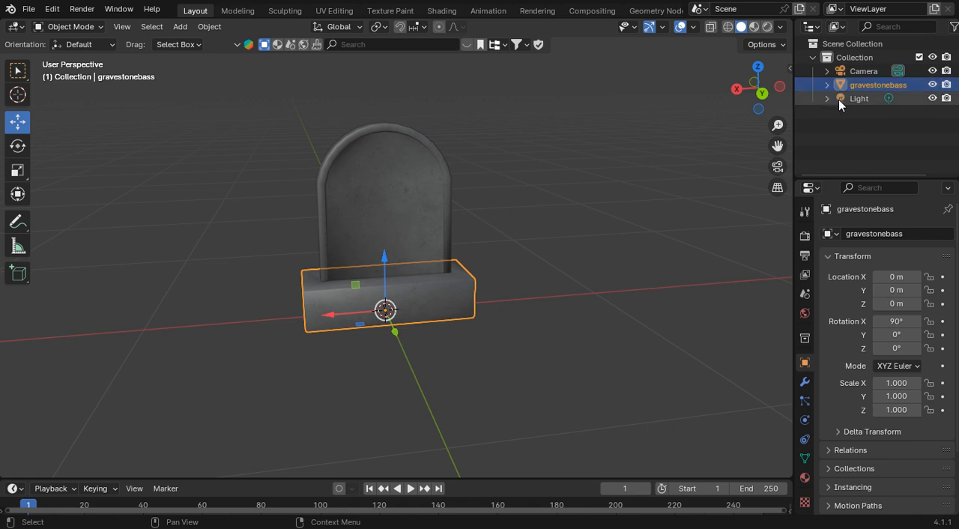
Step: Delete the light and the camera from the scene
{"action": "left_click", "coordinate": [838, 98]}
{"action": "right_click", "coordinate": [843, 100]}
{"action": "left_click", "coordinate": [817, 100]}
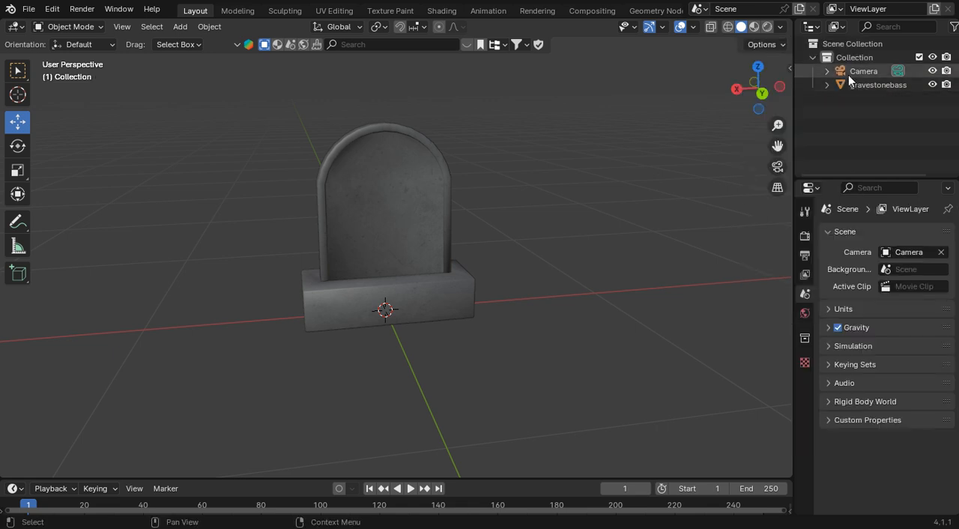
{"action": "right_click", "coordinate": [843, 70]}
{"action": "left_click", "coordinate": [827, 70]}
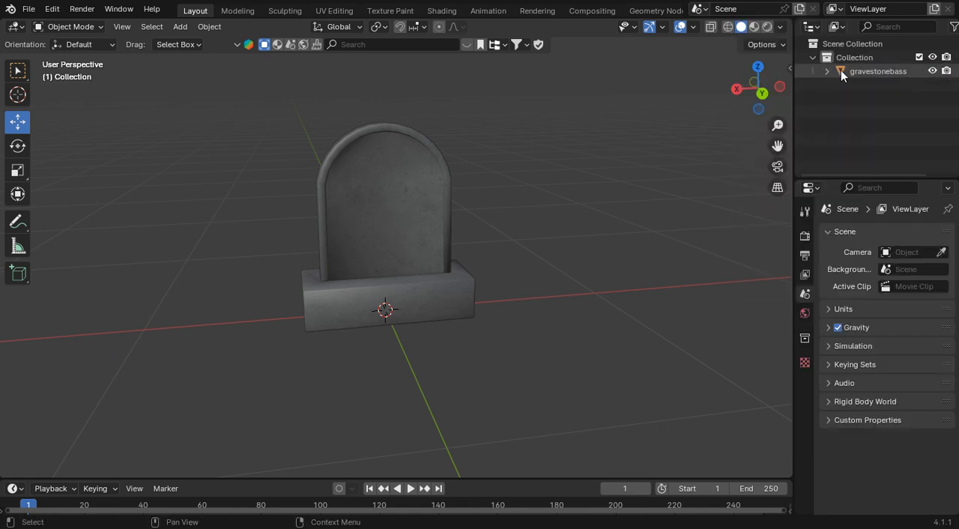
Step: Inspect the gravestone from another angle, checking which part is selected through gravestonebass, and deselect it
{"action": "left_click", "coordinate": [841, 70]}
{"action": "left_click_drag", "start_coordinate": [749, 89], "coordinate": [766, 90]}
{"action": "left_click", "coordinate": [581, 195]}
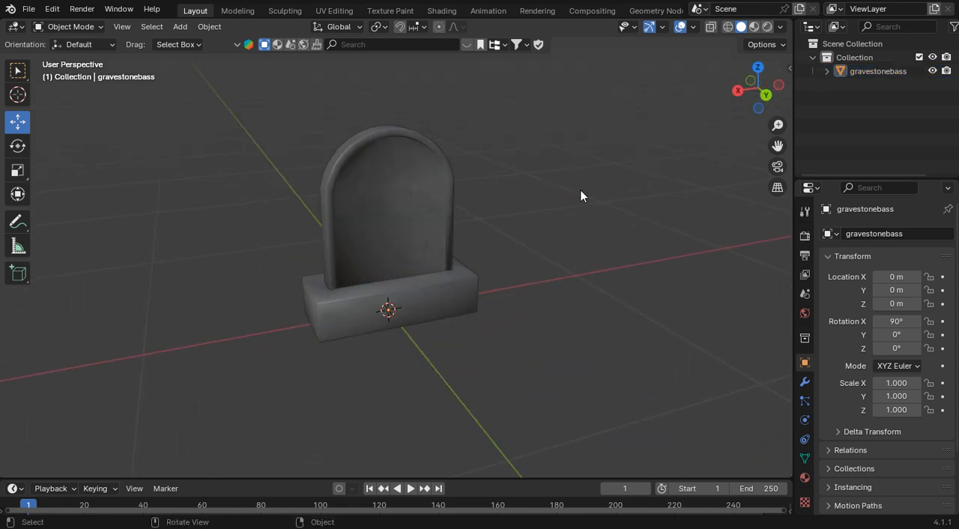
{"action": "left_click", "coordinate": [846, 72]}
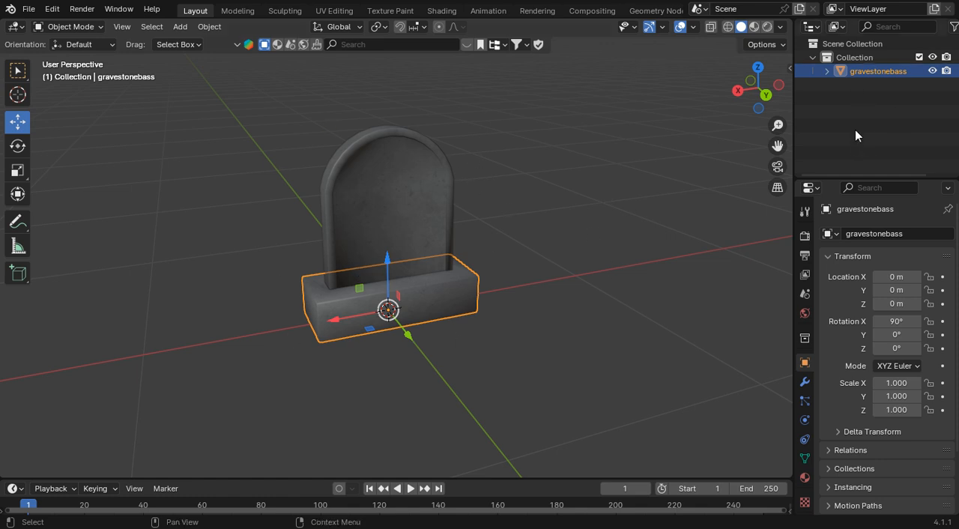
{"action": "left_click", "coordinate": [589, 173]}
Step: Import the Wavefront OBJ file lost-in-time.obj from New Folder with the default import options
{"action": "left_click", "coordinate": [28, 9]}
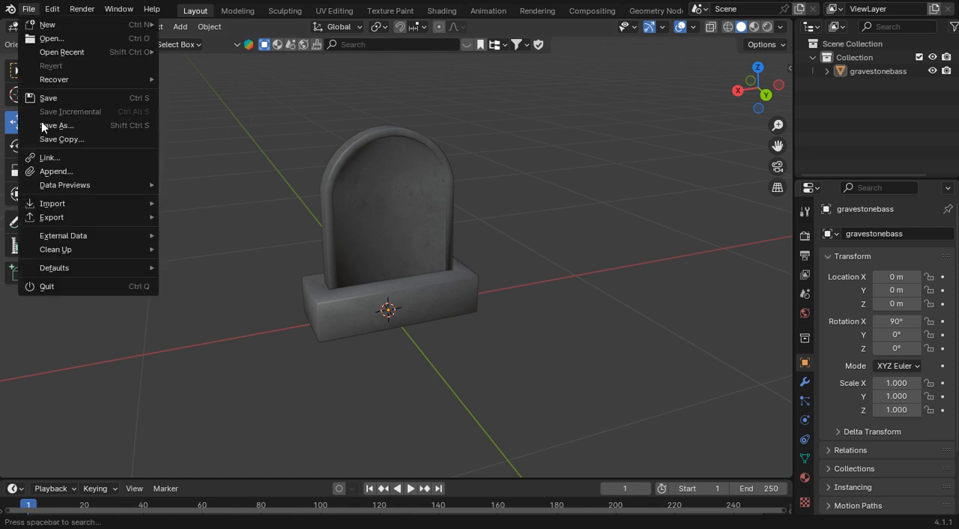
{"action": "mouse_move", "coordinate": [89, 201]}
{"action": "left_click", "coordinate": [246, 257]}
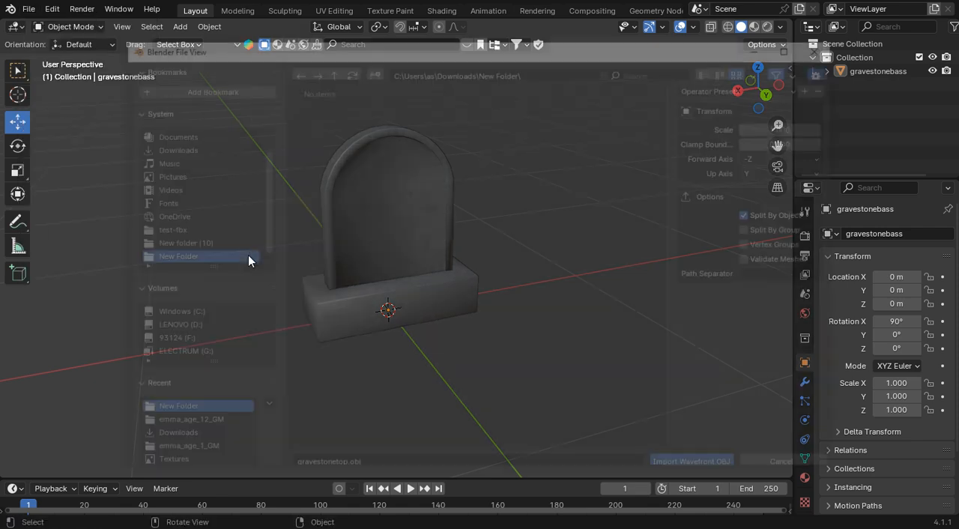
{"action": "left_click", "coordinate": [712, 70]}
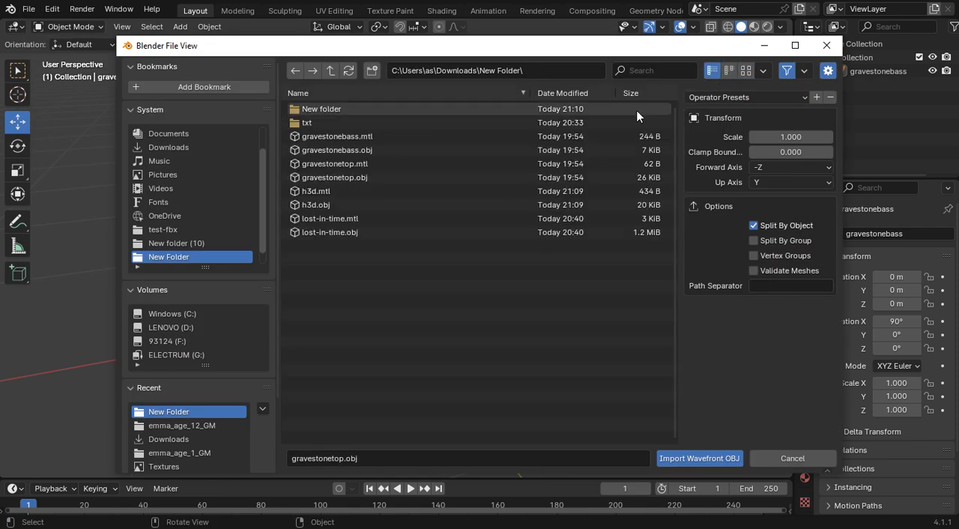
{"action": "left_click", "coordinate": [330, 234]}
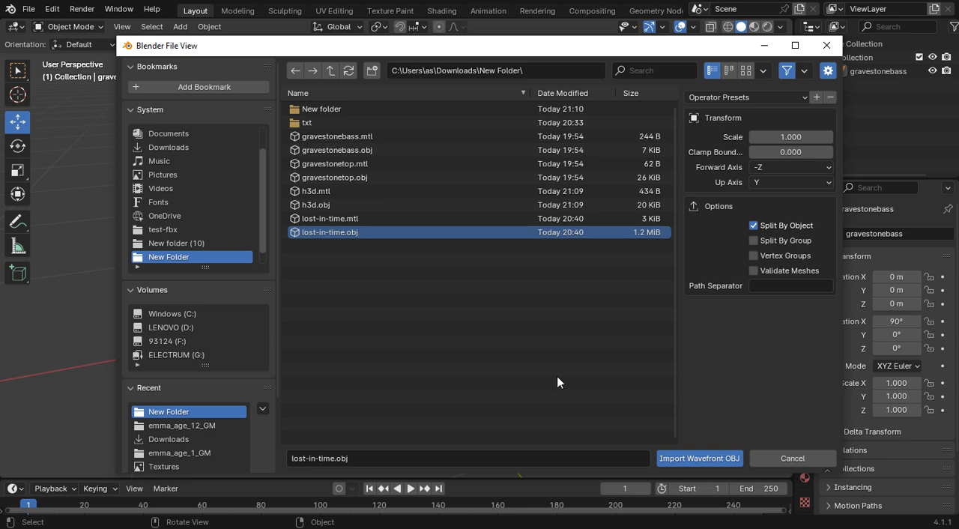
{"action": "left_click", "coordinate": [679, 457]}
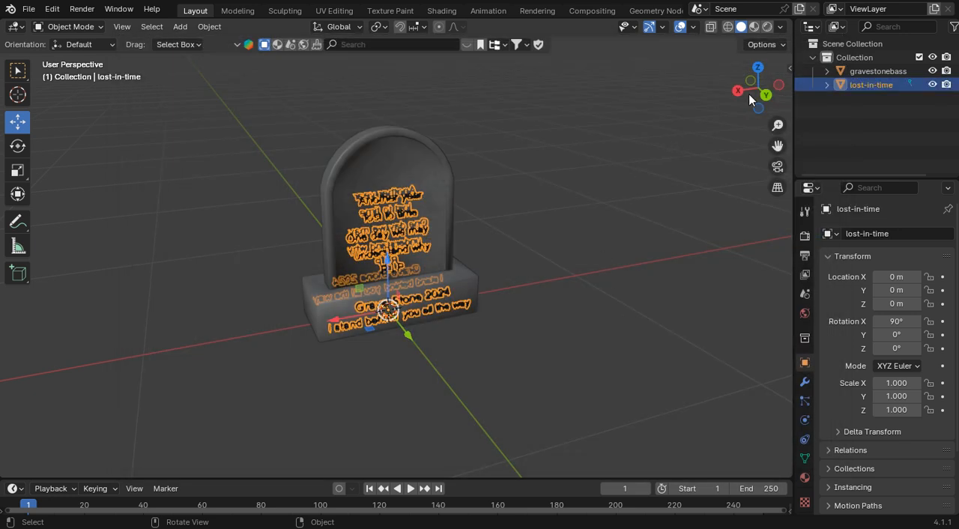
Step: Deselect the imported lettering and inspect its placement on the gravestone's top and base up close
{"action": "left_click_drag", "start_coordinate": [748, 93], "coordinate": [679, 145]}
{"action": "left_click", "coordinate": [678, 146]}
{"action": "scroll", "coordinate": [677, 154], "scroll_direction": "up", "scroll_amount": 3}
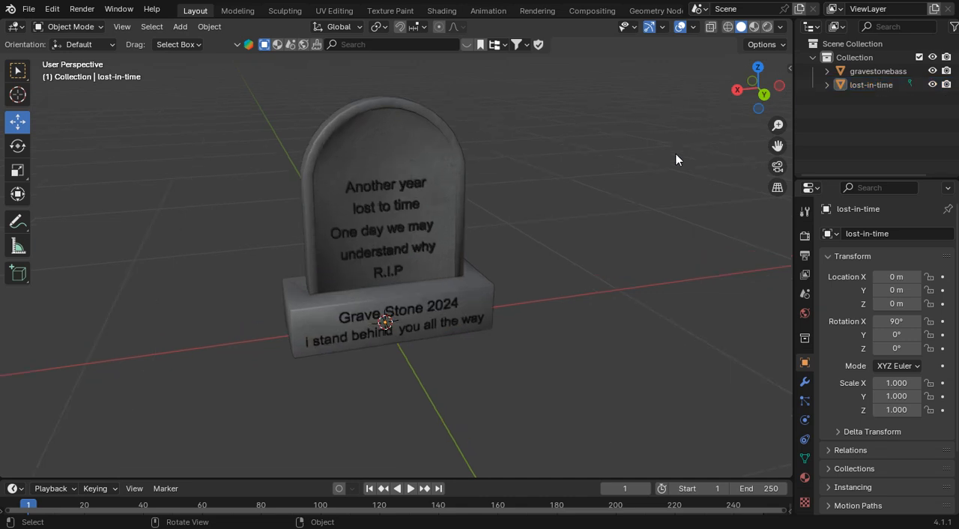
{"action": "mouse_move", "coordinate": [591, 187]}
{"action": "middle_mouse_down"}
{"action": "mouse_move", "coordinate": [565, 191]}
{"action": "mouse_move", "coordinate": [592, 187]}
{"action": "middle_mouse_up"}
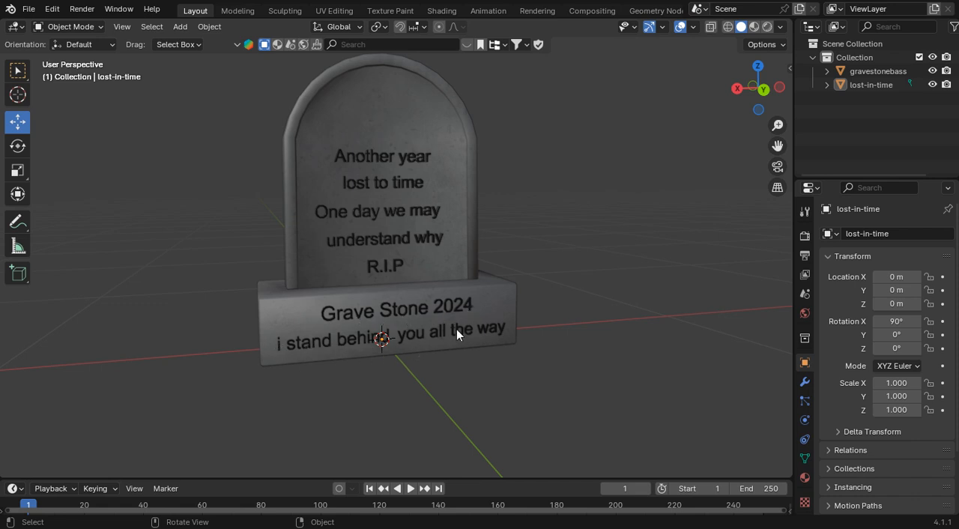
Step: Import the Wavefront OBJ file h3d.obj from New Folder with the default import options
{"action": "scroll", "coordinate": [561, 297], "scroll_direction": "down", "scroll_amount": 3}
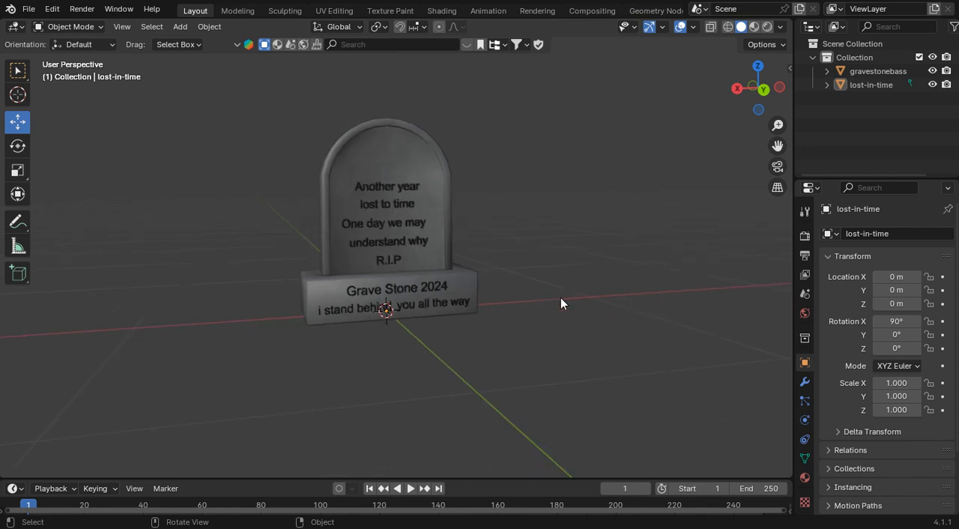
{"action": "middle_click_drag", "start_coordinate": [561, 298], "coordinate": [566, 227]}
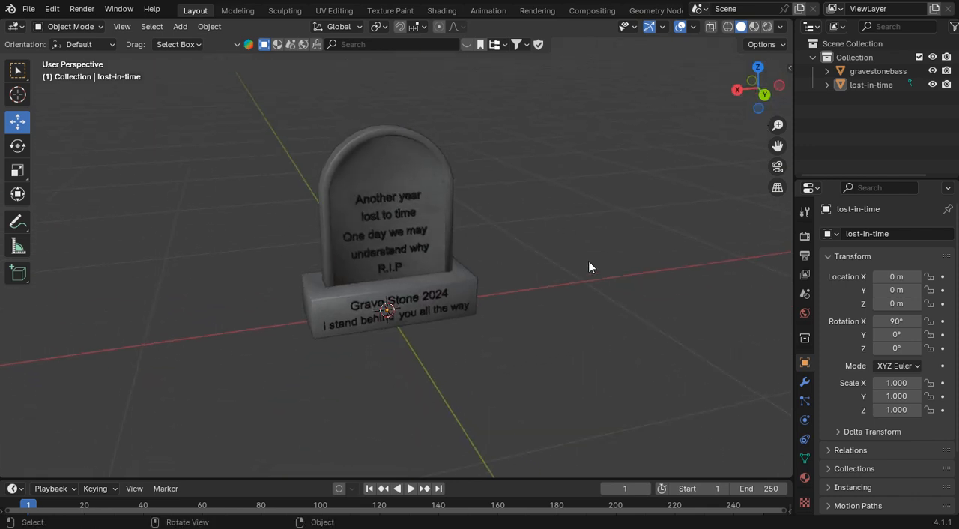
{"action": "mouse_move", "coordinate": [763, 93]}
{"action": "left_mouse_down"}
{"action": "mouse_move", "coordinate": [716, 63]}
{"action": "mouse_move", "coordinate": [759, 87]}
{"action": "left_mouse_up"}
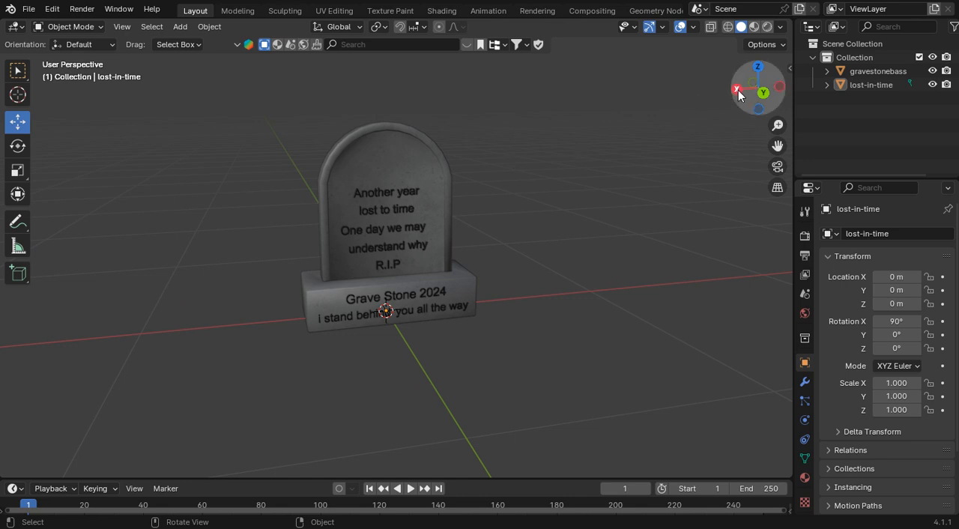
{"action": "left_click_drag", "start_coordinate": [744, 95], "coordinate": [635, 164]}
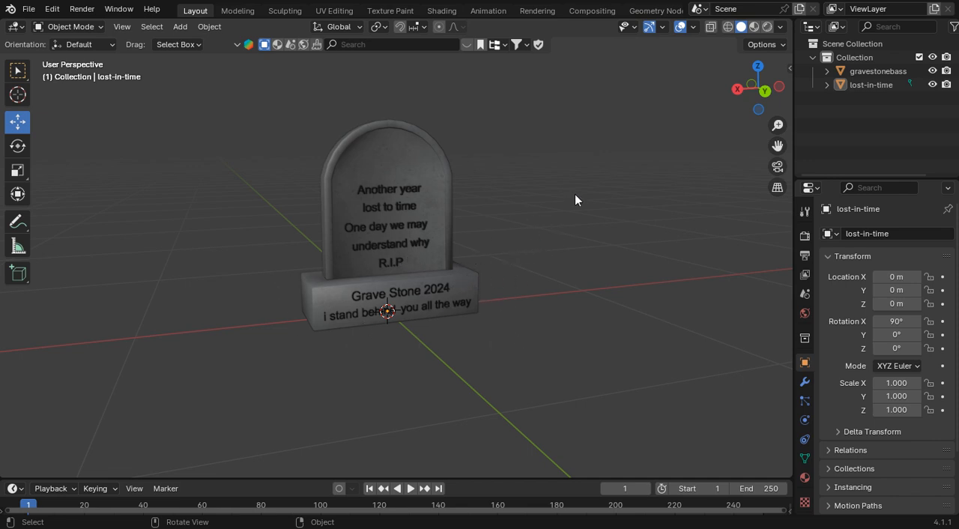
{"action": "left_click", "coordinate": [29, 9]}
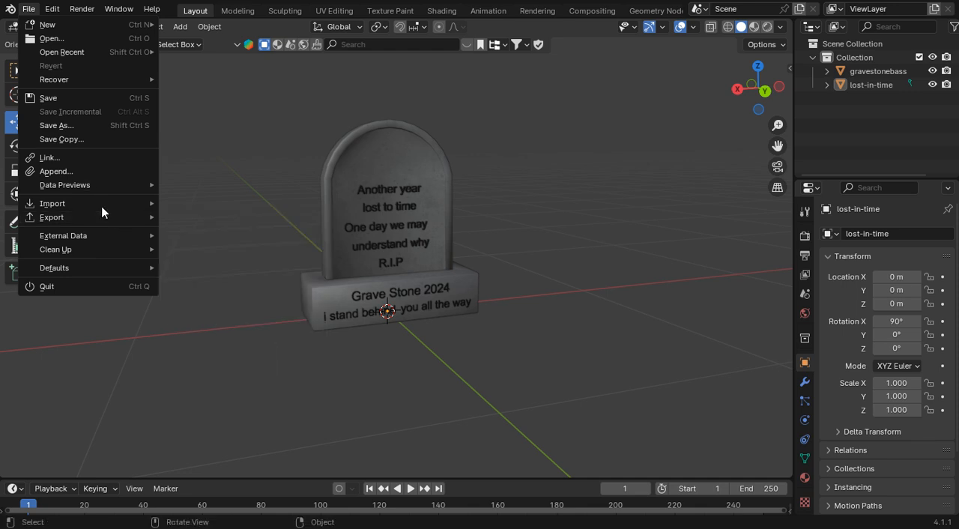
{"action": "mouse_move", "coordinate": [141, 202]}
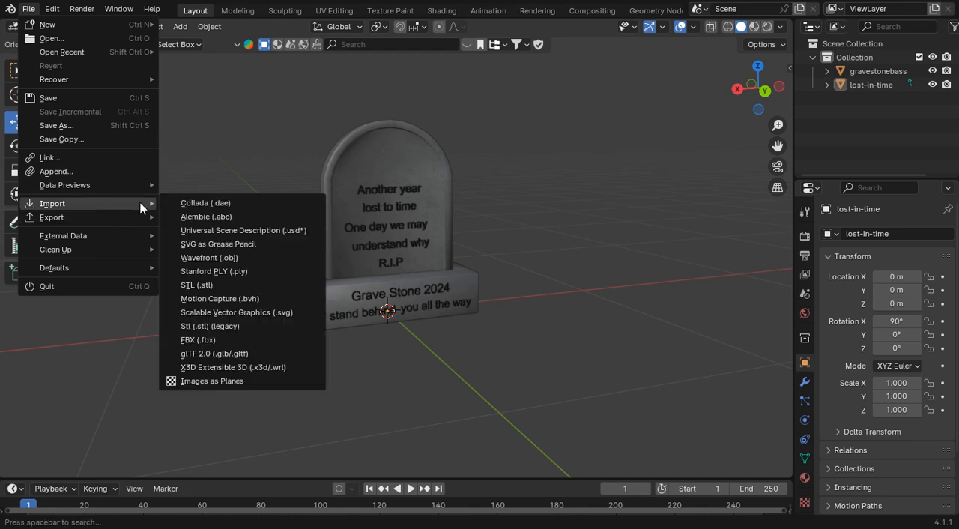
{"action": "left_click", "coordinate": [267, 257]}
{"action": "left_click", "coordinate": [320, 204]}
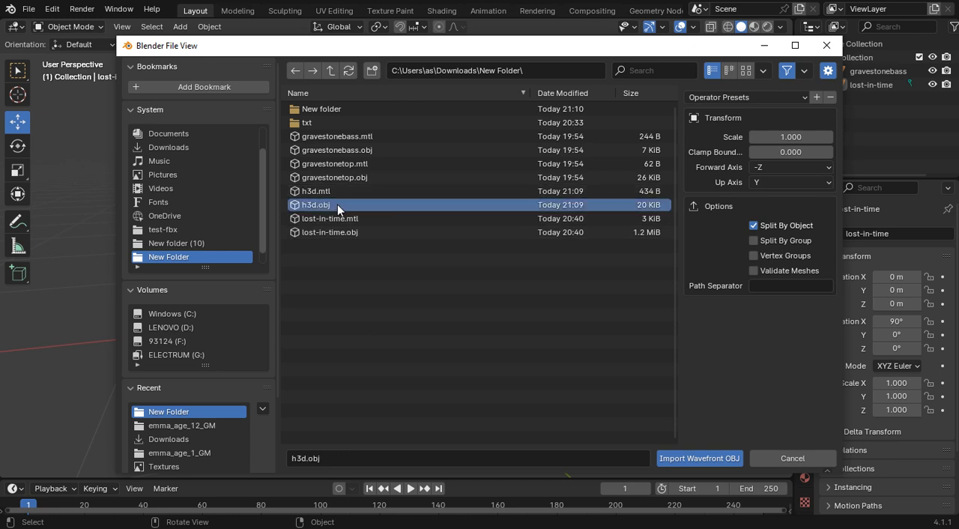
{"action": "left_click", "coordinate": [677, 459]}
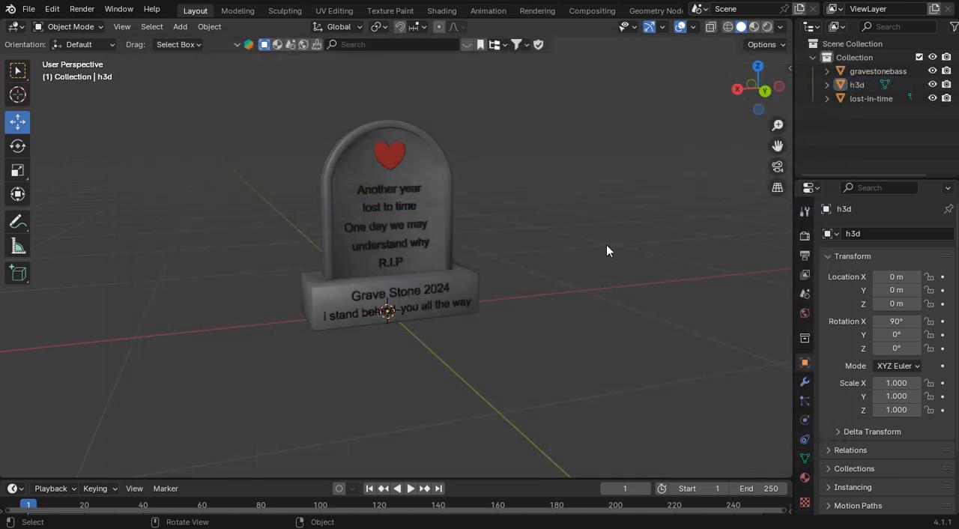
Step: Inspect the imported heart's placement above the inscription on the gravestone's top
{"action": "left_click_drag", "start_coordinate": [755, 90], "coordinate": [612, 173]}
{"action": "scroll", "coordinate": [623, 167], "scroll_direction": "up", "scroll_amount": 1}
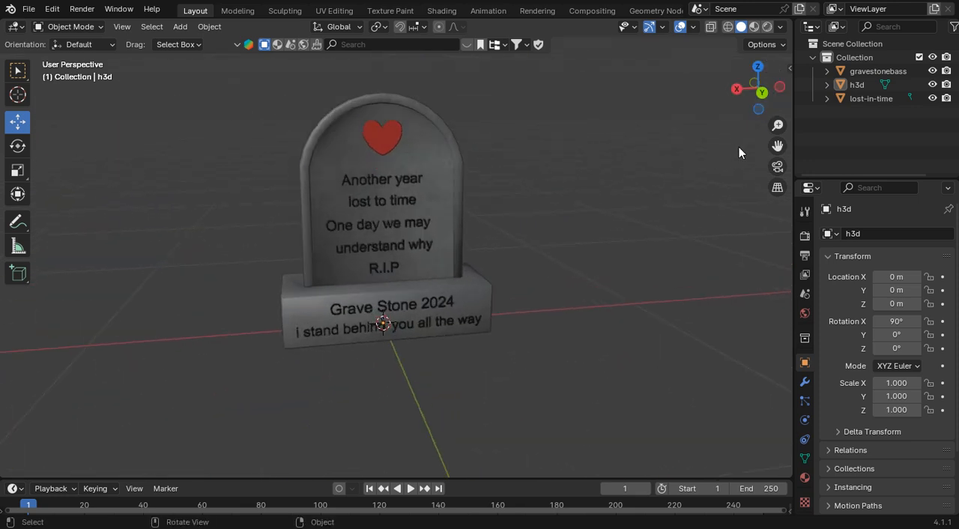
{"action": "left_click_drag", "start_coordinate": [777, 145], "coordinate": [781, 169]}
{"action": "mouse_move", "coordinate": [738, 90]}
{"action": "left_mouse_down"}
{"action": "mouse_move", "coordinate": [877, 102]}
{"action": "mouse_move", "coordinate": [946, 96]}
{"action": "mouse_move", "coordinate": [727, 103]}
{"action": "left_mouse_up"}
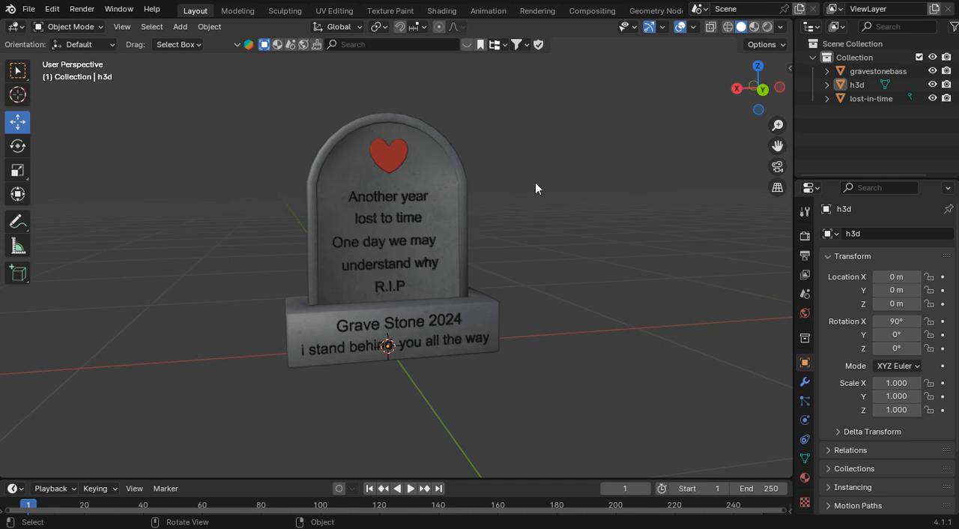
{"action": "scroll", "coordinate": [539, 183], "scroll_direction": "down", "scroll_amount": 1}
{"action": "key", "text": "shift+b"}
{"action": "left_click_drag", "start_coordinate": [565, 343], "coordinate": [253, 74]}
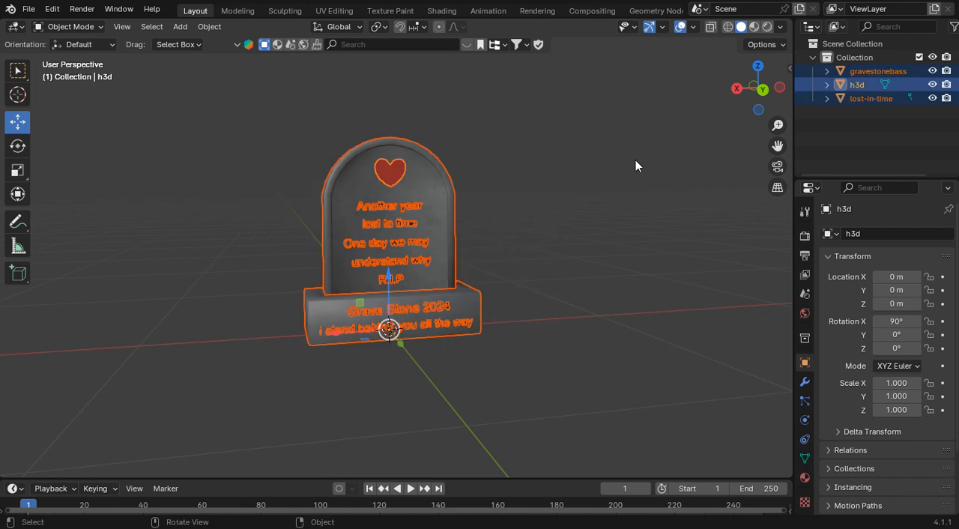
{"action": "left_click", "coordinate": [636, 159]}
Step: Parent h3d and lost-in-time to gravestonebass with the Object option, making gravestonebass the active object
{"action": "left_click_drag", "start_coordinate": [871, 119], "coordinate": [835, 81]}
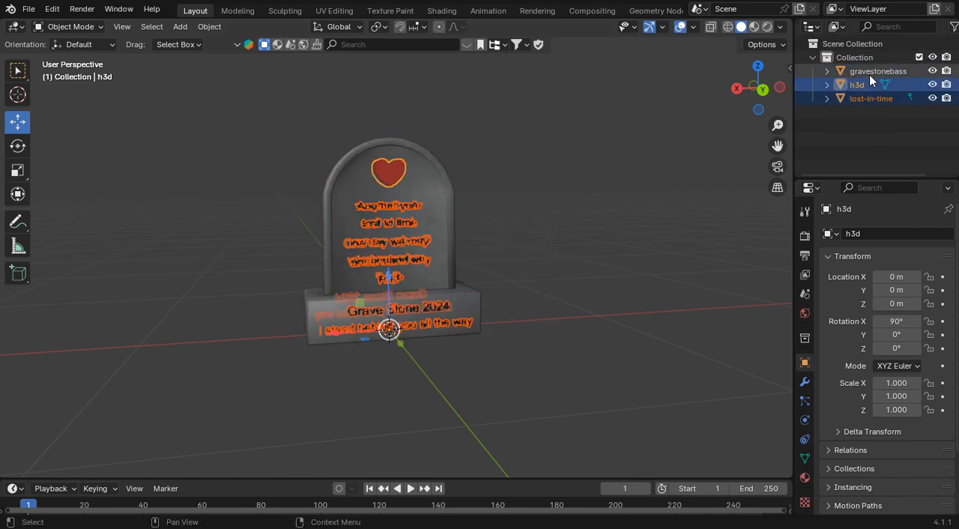
{"action": "left_click", "coordinate": [874, 71], "text": "ctrl"}
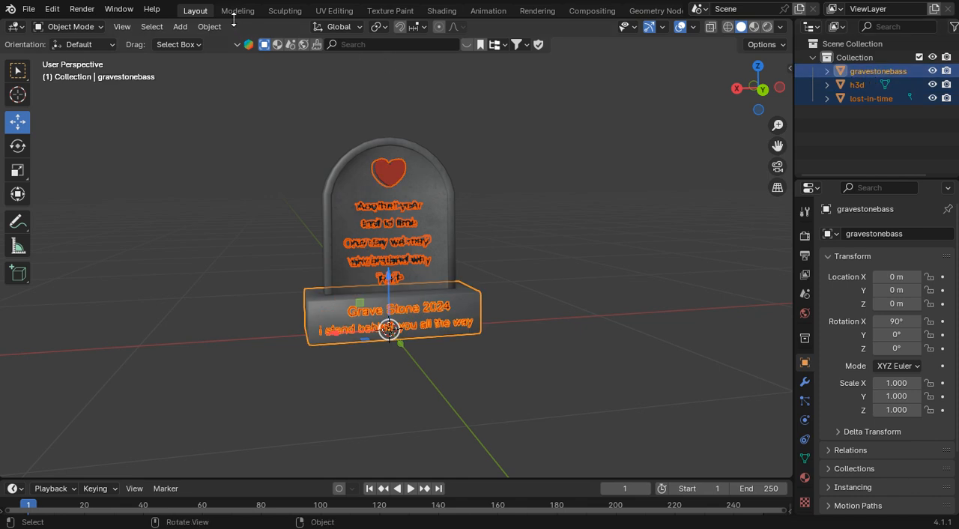
{"action": "left_click", "coordinate": [210, 27]}
{"action": "mouse_move", "coordinate": [255, 278]}
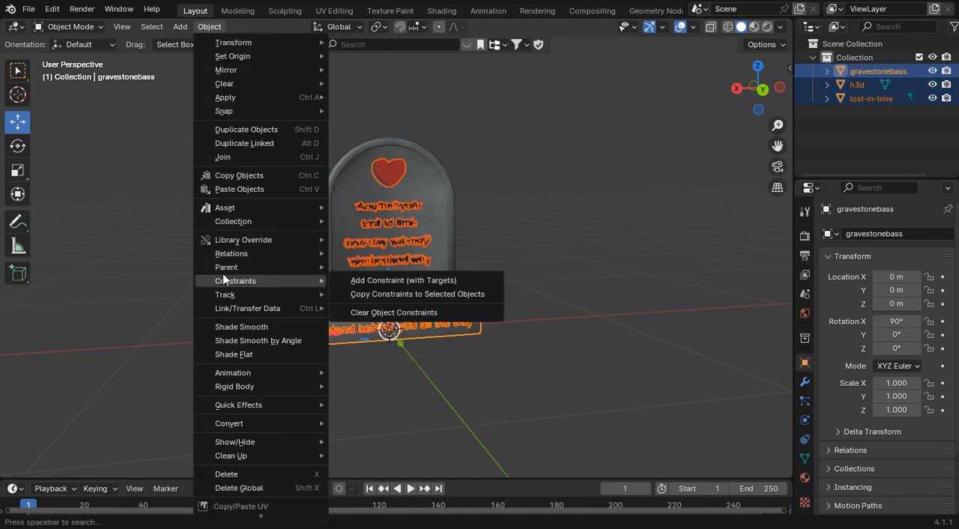
{"action": "mouse_move", "coordinate": [223, 266]}
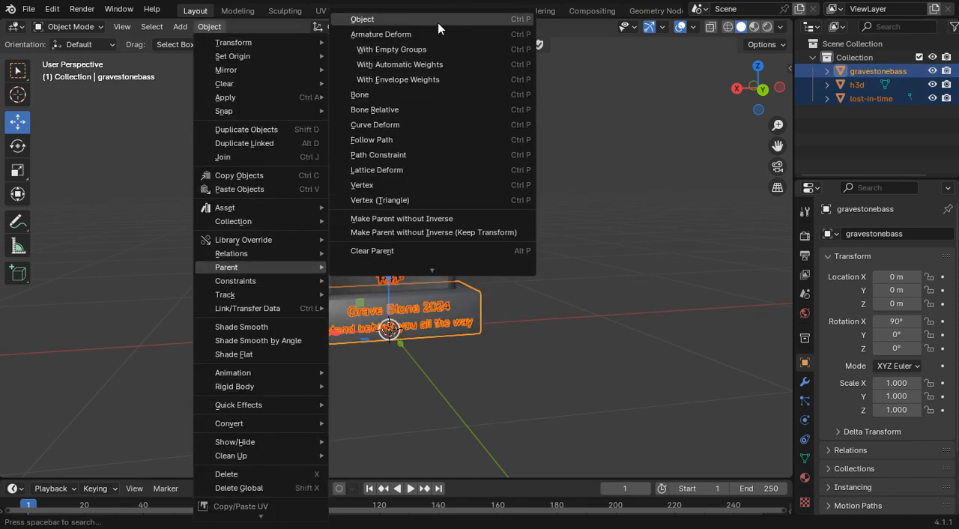
{"action": "left_click", "coordinate": [437, 22]}
Step: Test moving gravestonebass with its child parts along the X axis, and undo the move
{"action": "left_click", "coordinate": [854, 72]}
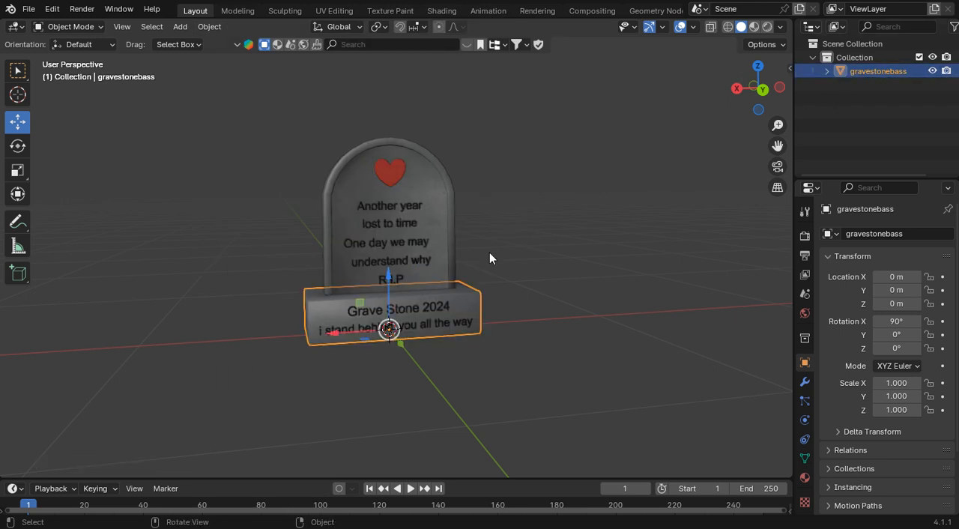
{"action": "key", "text": "g"}
{"action": "key", "text": "x"}
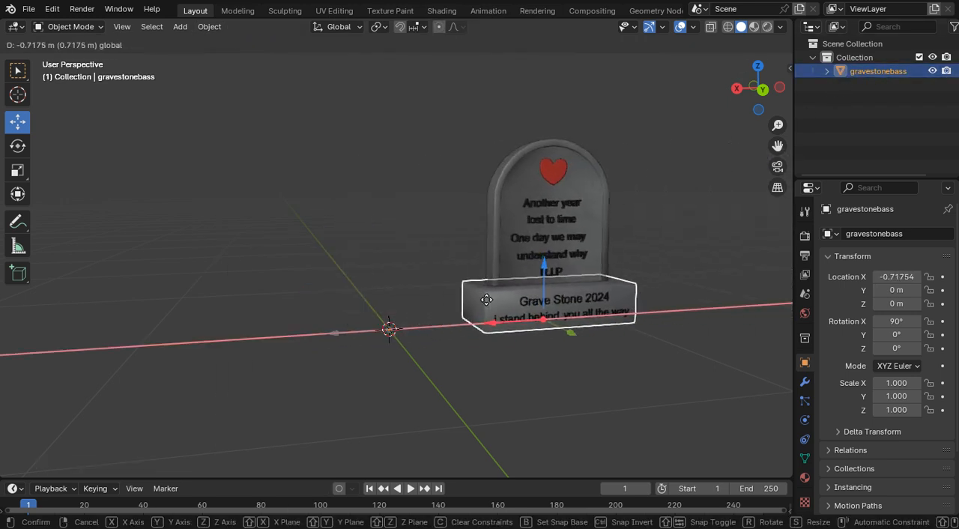
{"action": "left_click", "coordinate": [354, 302]}
{"action": "left_click", "coordinate": [51, 10]}
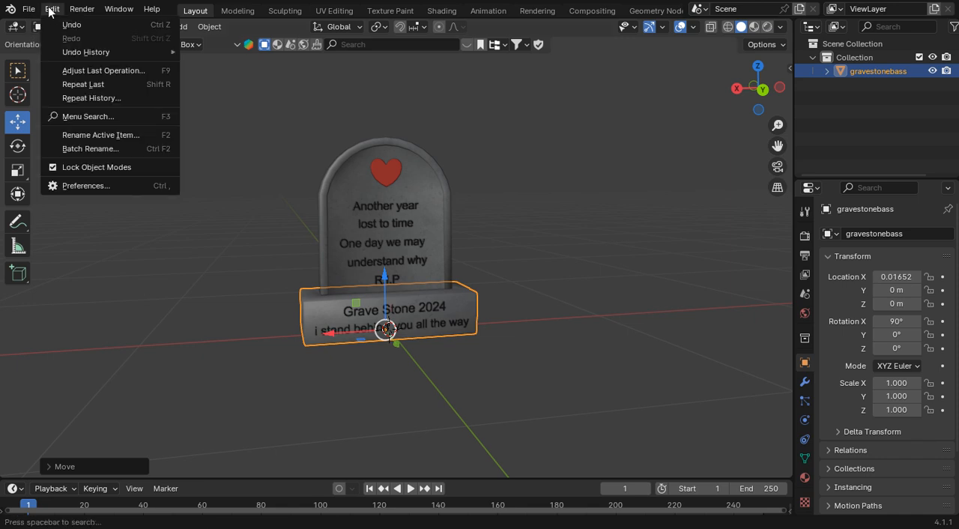
{"action": "left_click", "coordinate": [56, 25]}
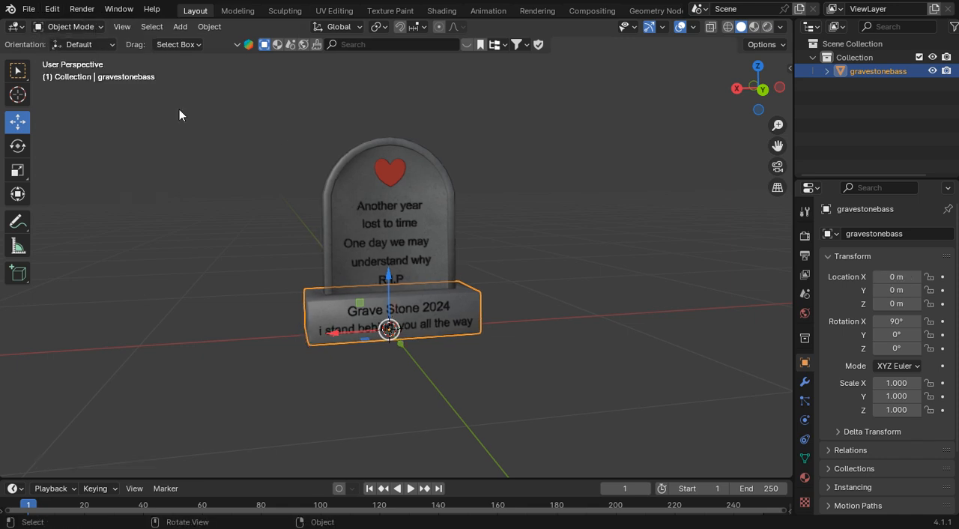
Step: Test moving the lost-in-time lettering by about -1.9 m along the X axis, and undo the move
{"action": "left_click", "coordinate": [377, 212]}
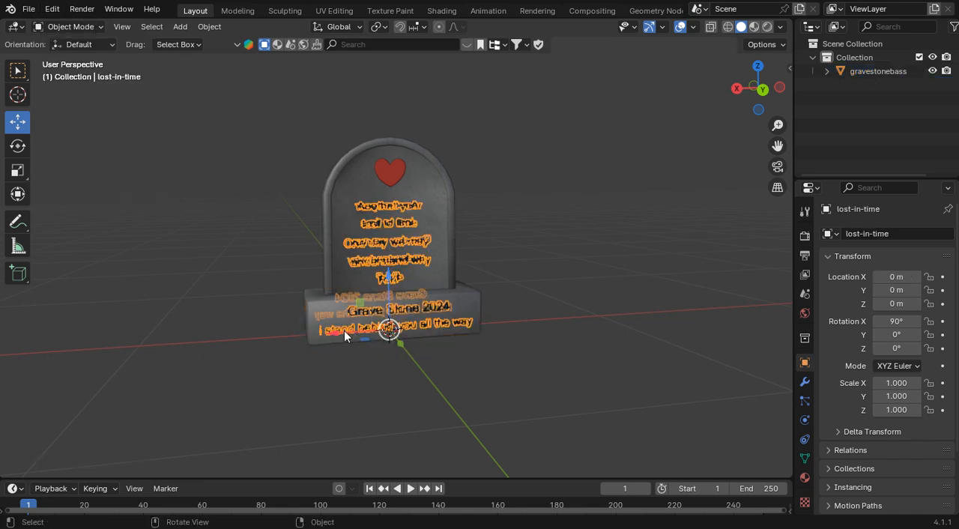
{"action": "left_click_drag", "start_coordinate": [344, 331], "coordinate": [718, 292]}
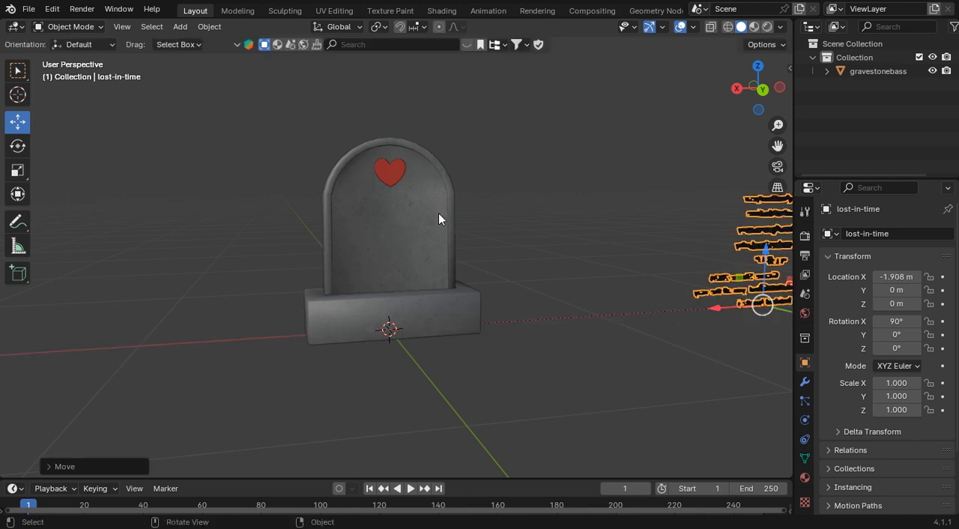
{"action": "left_click", "coordinate": [52, 9]}
{"action": "left_click", "coordinate": [60, 25]}
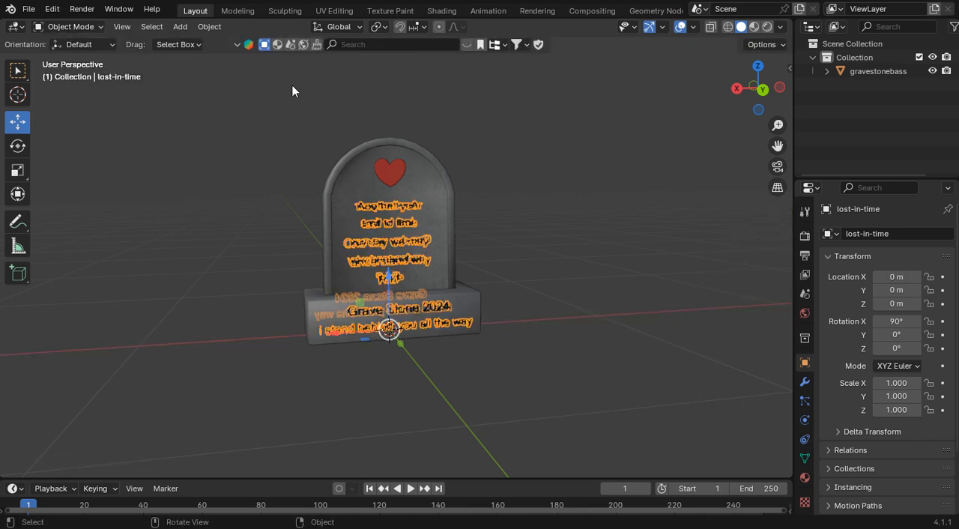
Step: Test moving the red heart by about -1.36 m along the X axis, and undo the move
{"action": "left_click", "coordinate": [559, 193]}
{"action": "left_click", "coordinate": [391, 173]}
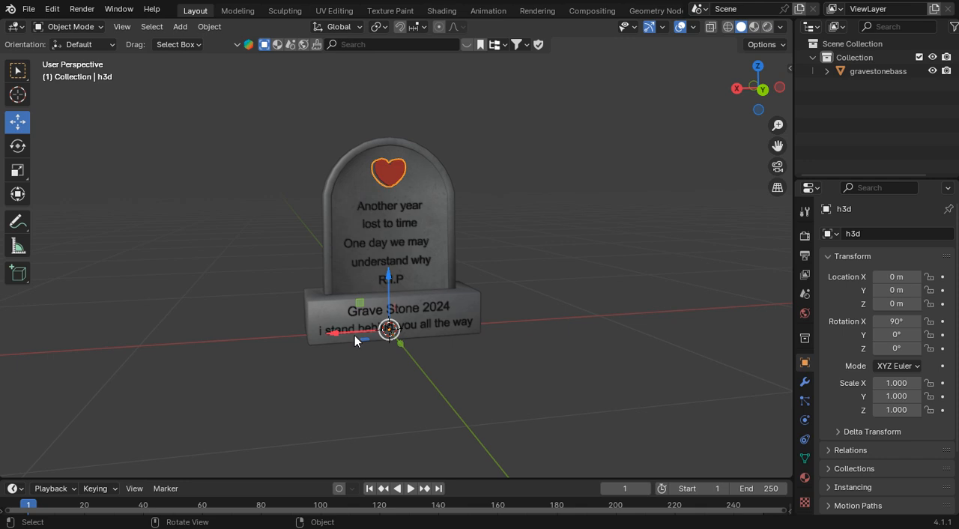
{"action": "left_click_drag", "start_coordinate": [365, 331], "coordinate": [632, 317]}
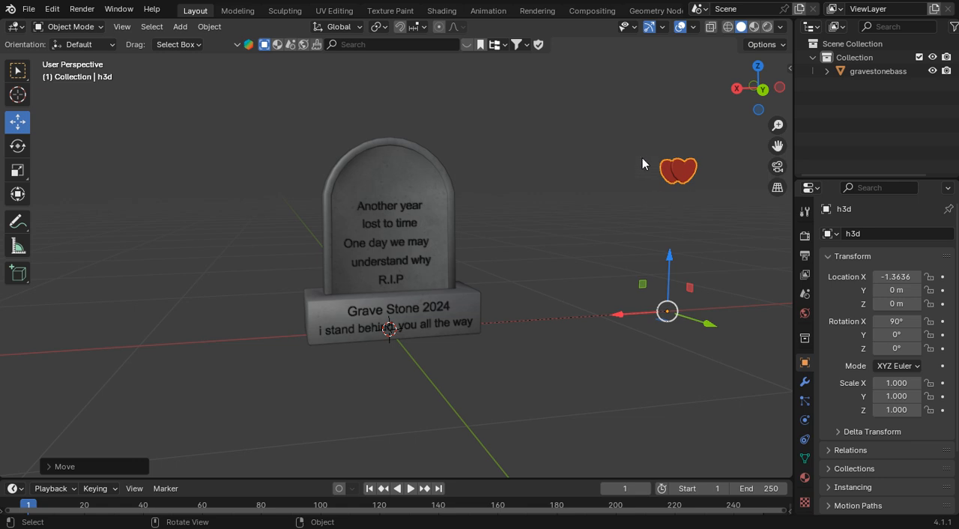
{"action": "left_click_drag", "start_coordinate": [757, 88], "coordinate": [759, 100]}
{"action": "left_click", "coordinate": [52, 9]}
{"action": "left_click", "coordinate": [60, 26]}
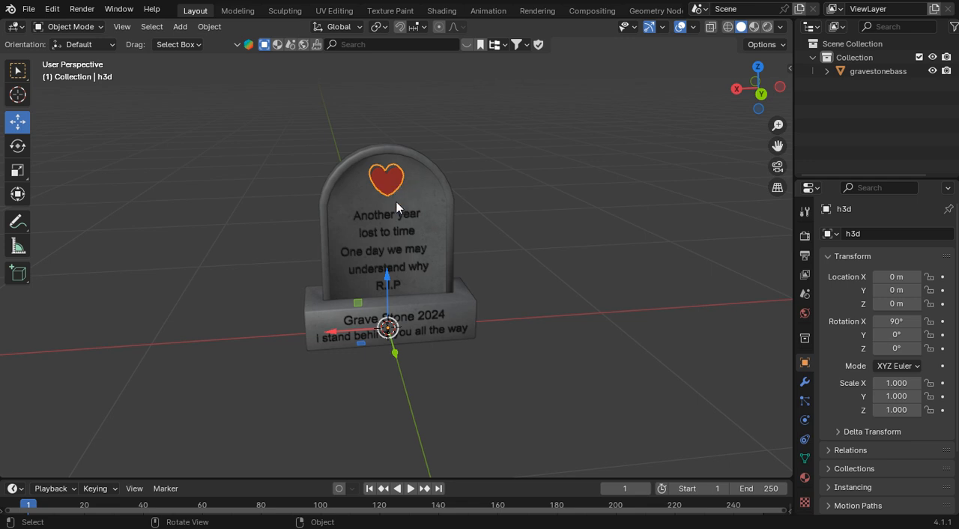
{"action": "left_click", "coordinate": [566, 156]}
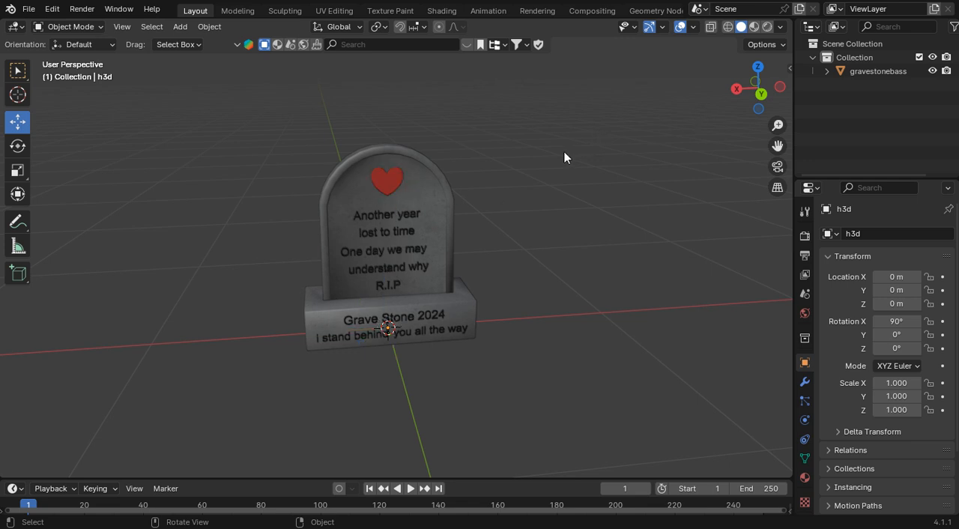
{"action": "left_click", "coordinate": [394, 181]}
{"action": "right_click", "coordinate": [394, 180]}
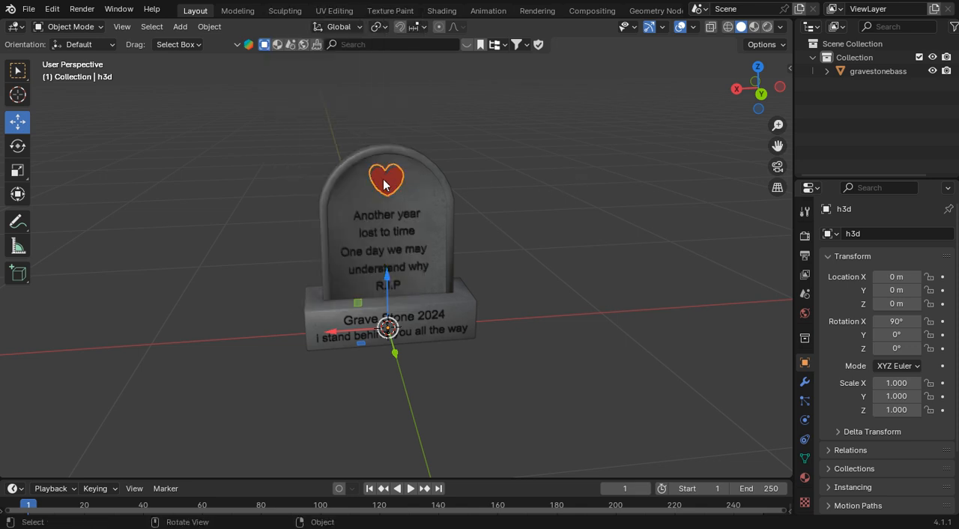
{"action": "right_click", "coordinate": [391, 178]}
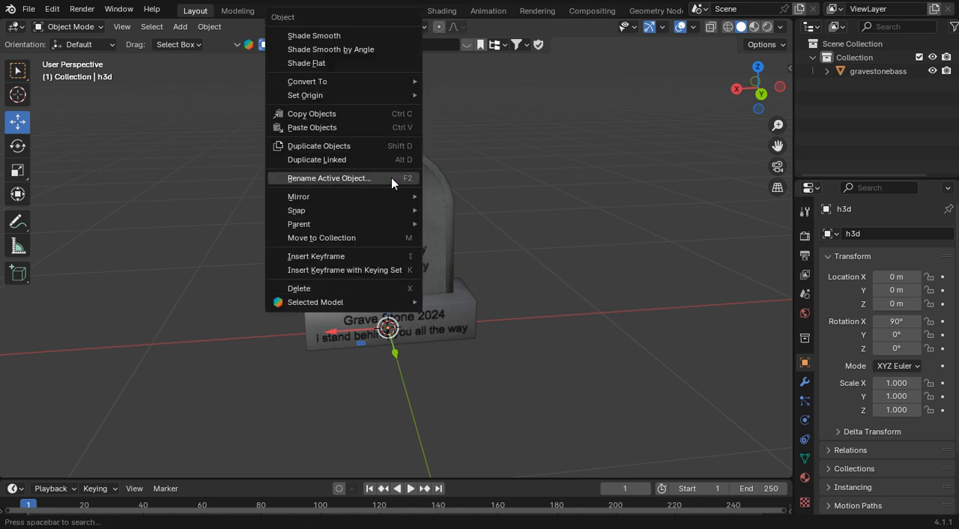
{"action": "mouse_move", "coordinate": [377, 198]}
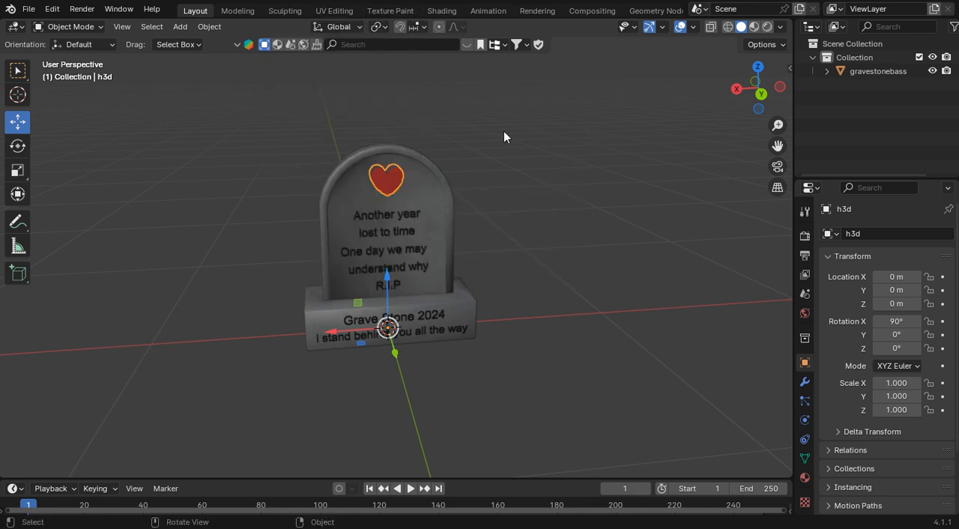
{"action": "right_click", "coordinate": [369, 221]}
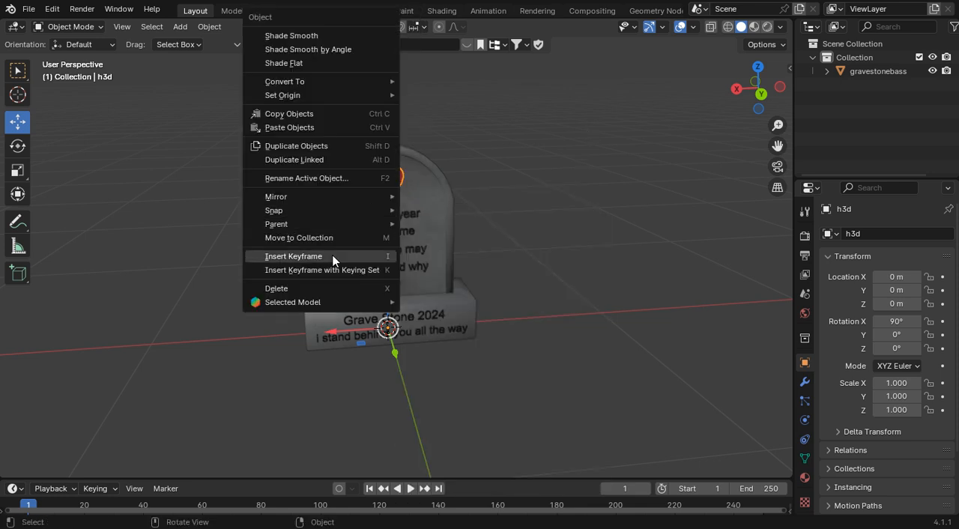
{"action": "mouse_move", "coordinate": [350, 222]}
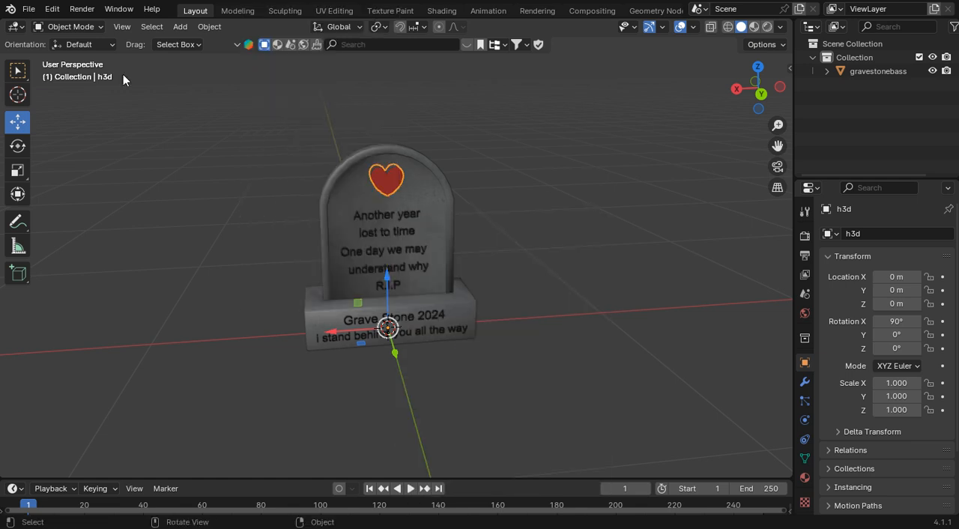
Step: Select the heart's vertices in Edit Mode and examine the available Separate options without applying one
{"action": "left_click", "coordinate": [70, 26]}
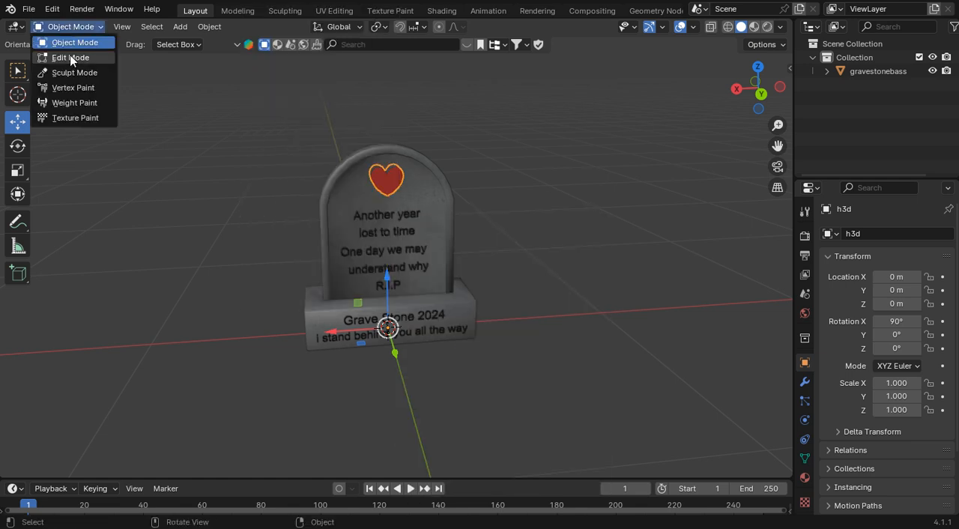
{"action": "left_click", "coordinate": [68, 58]}
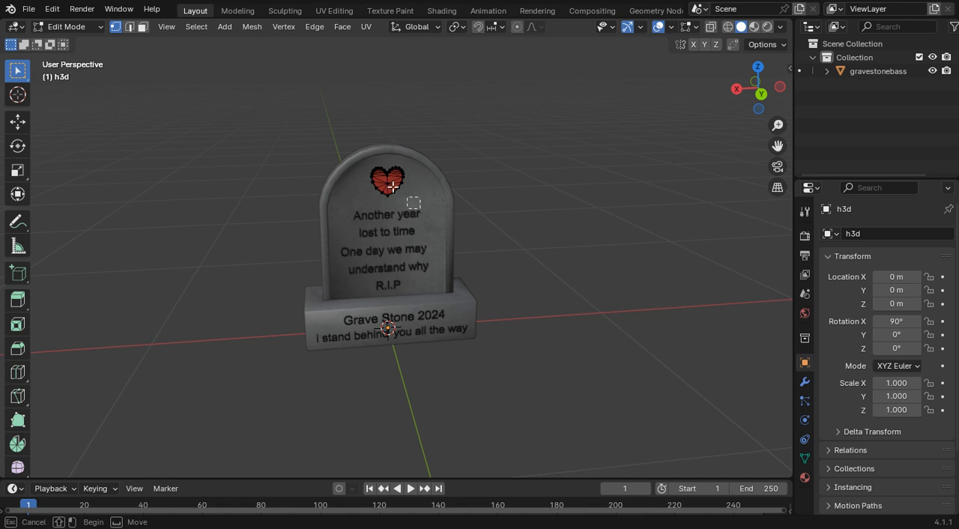
{"action": "left_click_drag", "start_coordinate": [416, 207], "coordinate": [345, 151]}
{"action": "right_click", "coordinate": [367, 172]}
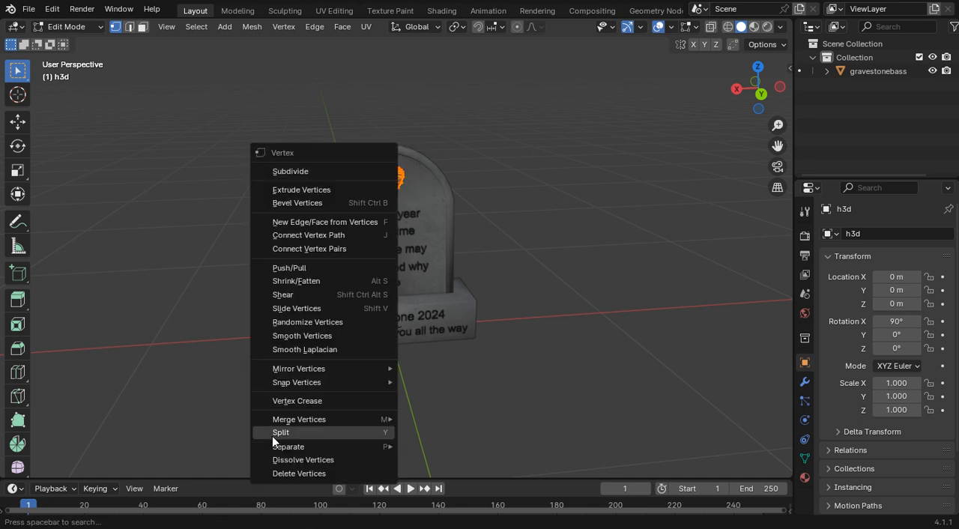
{"action": "mouse_move", "coordinate": [305, 448]}
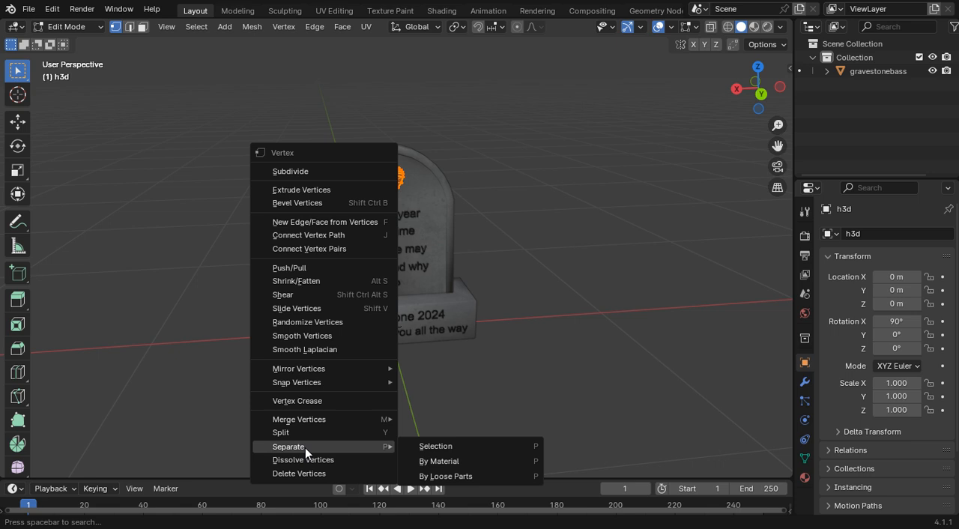
{"action": "left_click", "coordinate": [557, 304]}
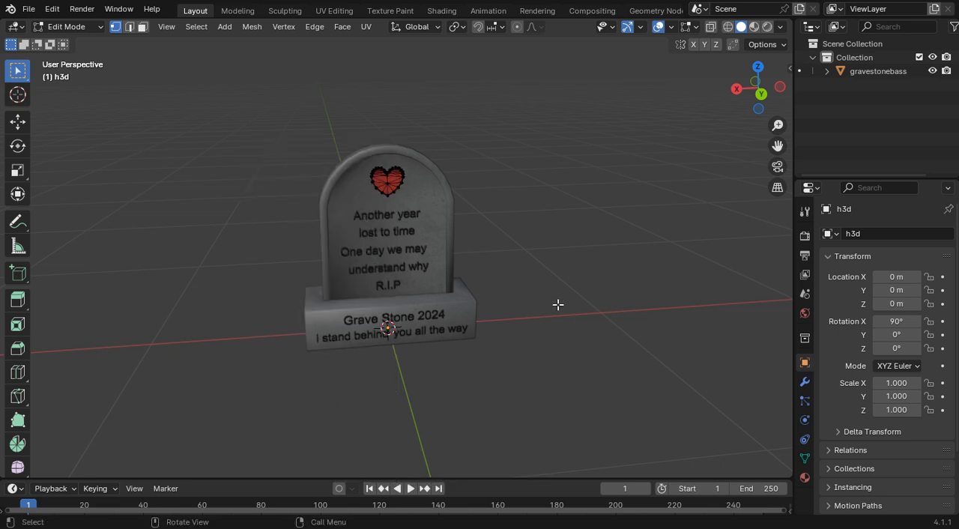
Step: Box-select the heart's vertices again, clear the selection, and return h3d to Object Mode
{"action": "scroll", "coordinate": [558, 304], "scroll_direction": "up", "scroll_amount": 3}
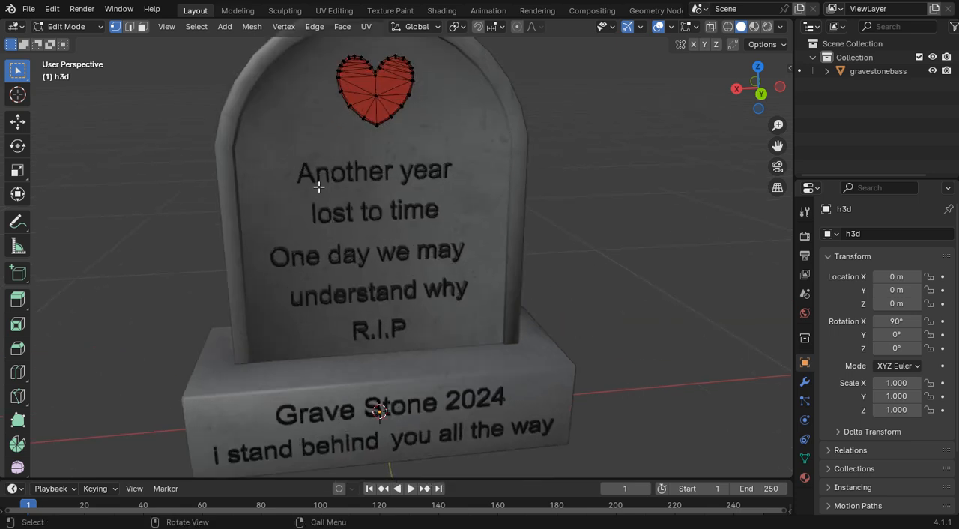
{"action": "left_click_drag", "start_coordinate": [425, 127], "coordinate": [321, 53]}
{"action": "scroll", "coordinate": [492, 177], "scroll_direction": "down", "scroll_amount": 4}
{"action": "left_click", "coordinate": [575, 160]}
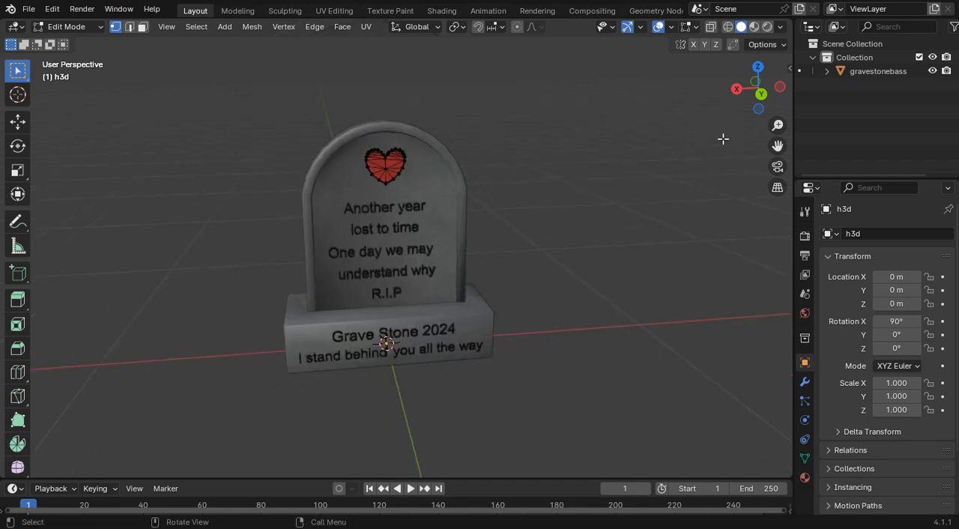
{"action": "left_click_drag", "start_coordinate": [766, 90], "coordinate": [760, 86]}
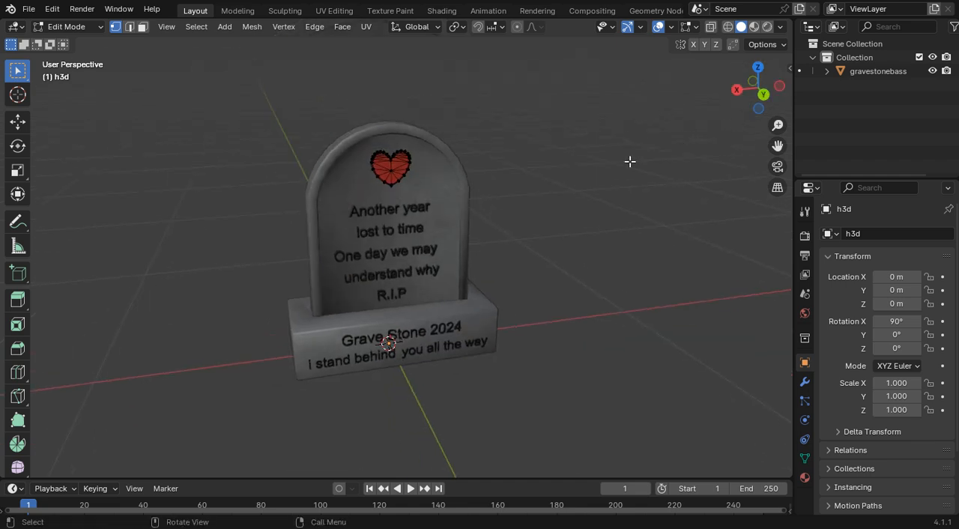
{"action": "scroll", "coordinate": [630, 160], "scroll_direction": "down", "scroll_amount": 2}
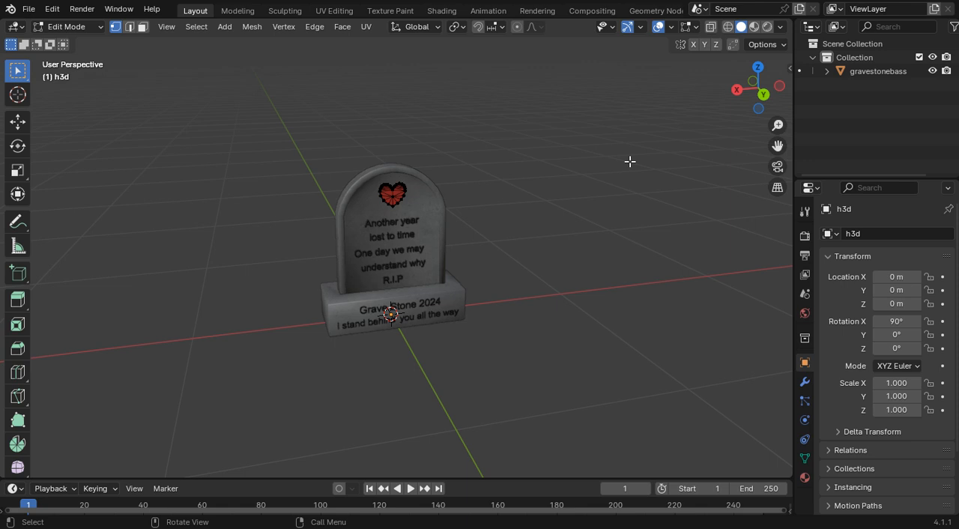
{"action": "left_click", "coordinate": [87, 29]}
{"action": "left_click", "coordinate": [84, 43]}
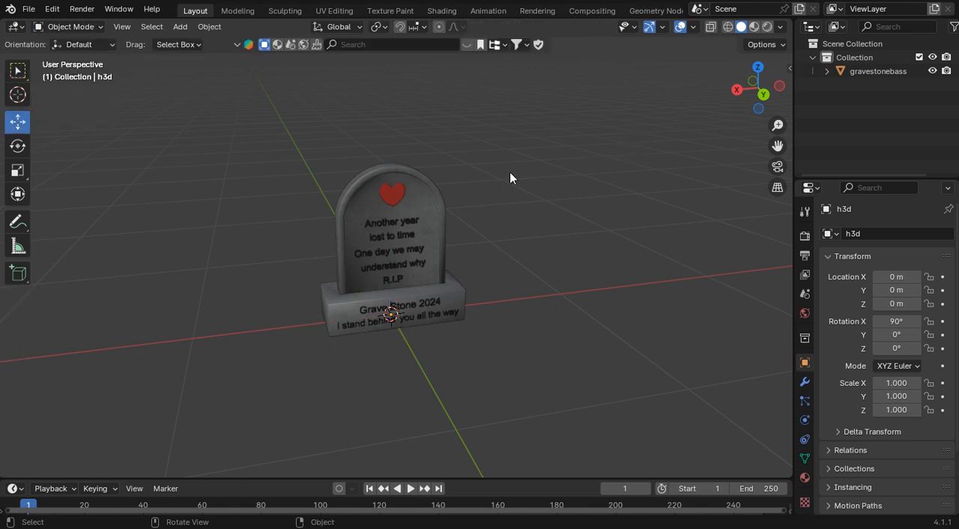
Step: Add a cube at the origin and raise it to Z 1 m in the left view with snapping on
{"action": "scroll", "coordinate": [510, 175], "scroll_direction": "down", "scroll_amount": 2}
{"action": "scroll", "coordinate": [510, 178], "scroll_direction": "up", "scroll_amount": 3}
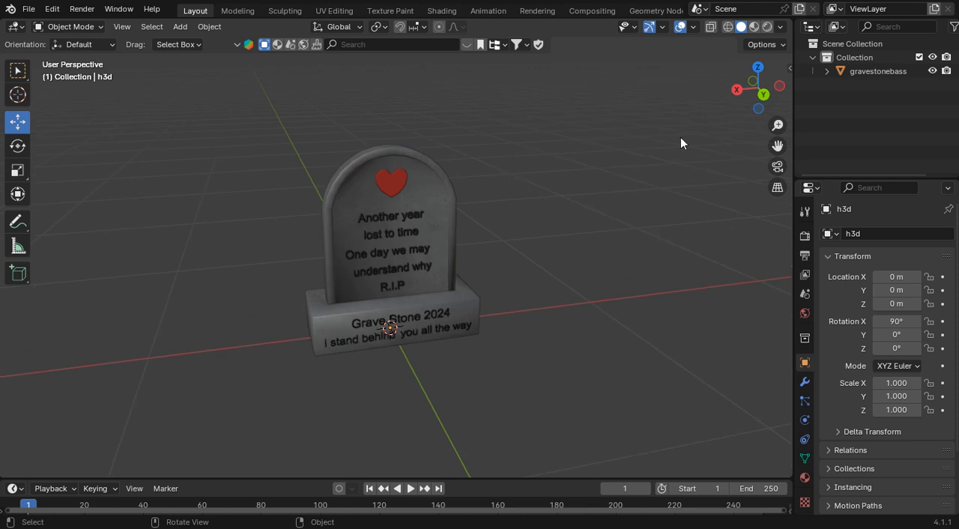
{"action": "mouse_move", "coordinate": [758, 89]}
{"action": "left_mouse_down"}
{"action": "mouse_move", "coordinate": [730, 91]}
{"action": "mouse_move", "coordinate": [761, 88]}
{"action": "mouse_move", "coordinate": [748, 96]}
{"action": "left_mouse_up"}
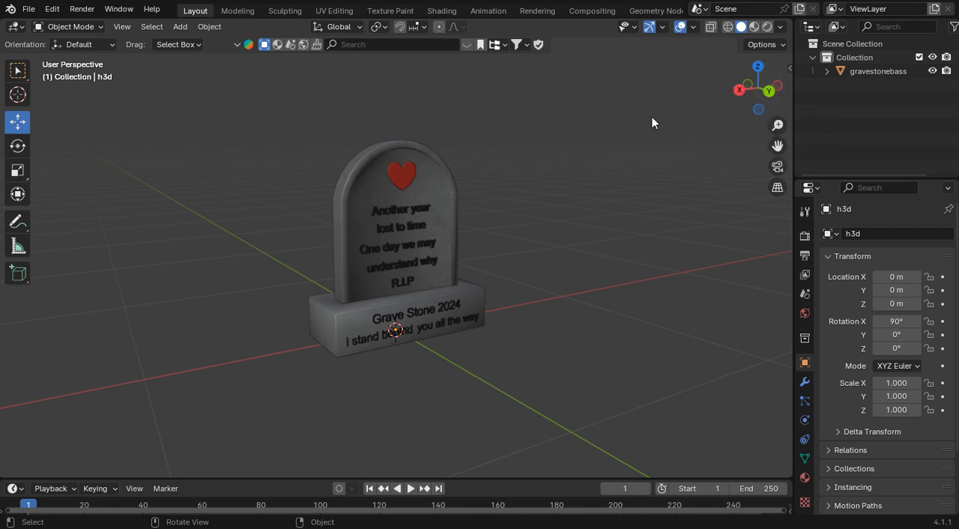
{"action": "left_click", "coordinate": [180, 26]}
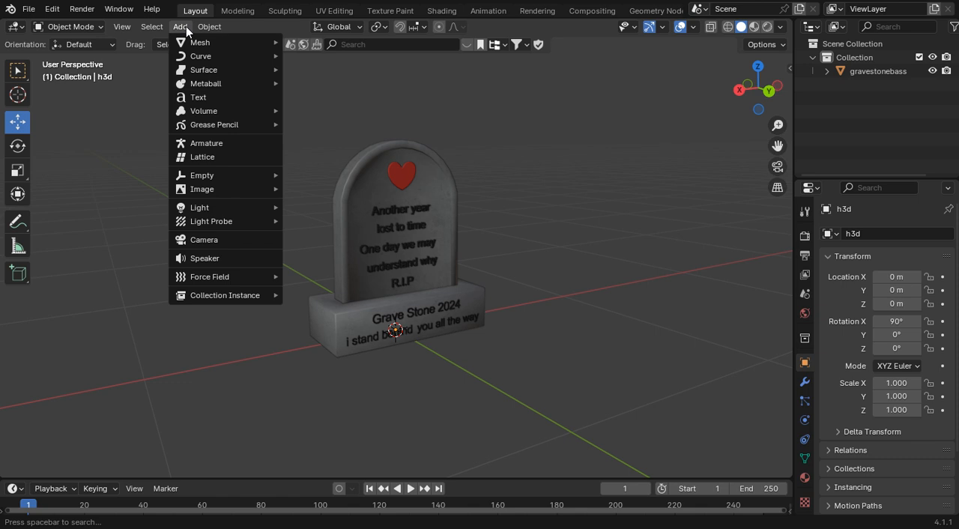
{"action": "mouse_move", "coordinate": [197, 42]}
{"action": "left_click", "coordinate": [313, 58]}
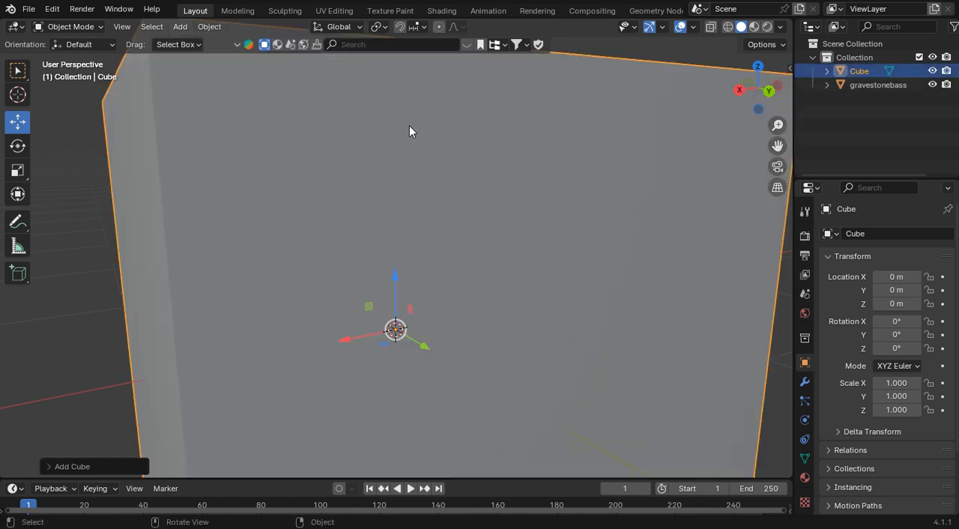
{"action": "scroll", "coordinate": [410, 128], "scroll_direction": "down", "scroll_amount": 5}
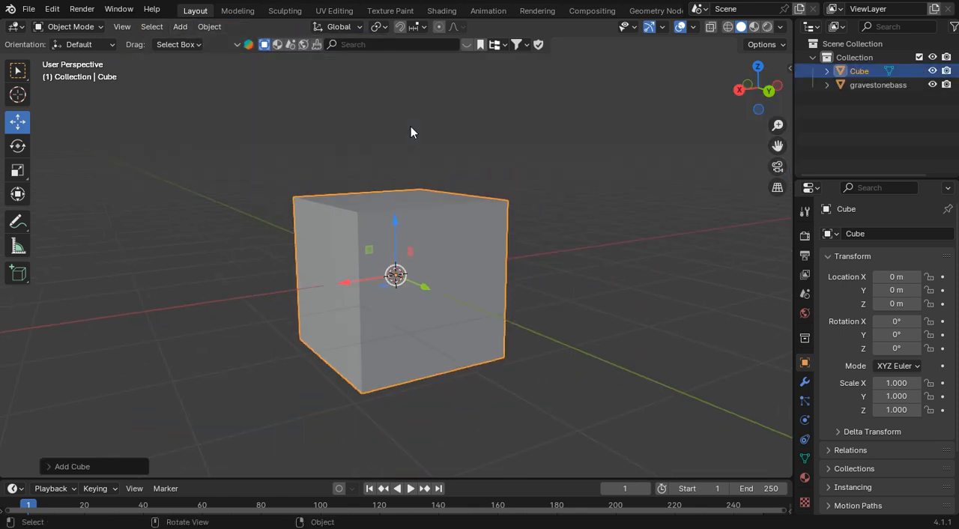
{"action": "left_click", "coordinate": [778, 85]}
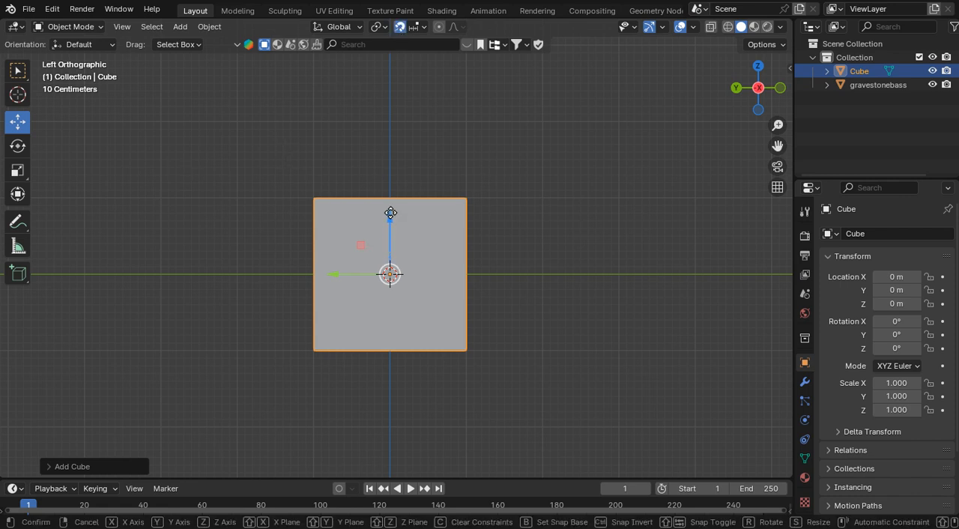
{"action": "left_click_drag", "start_coordinate": [394, 218], "coordinate": [395, 143]}
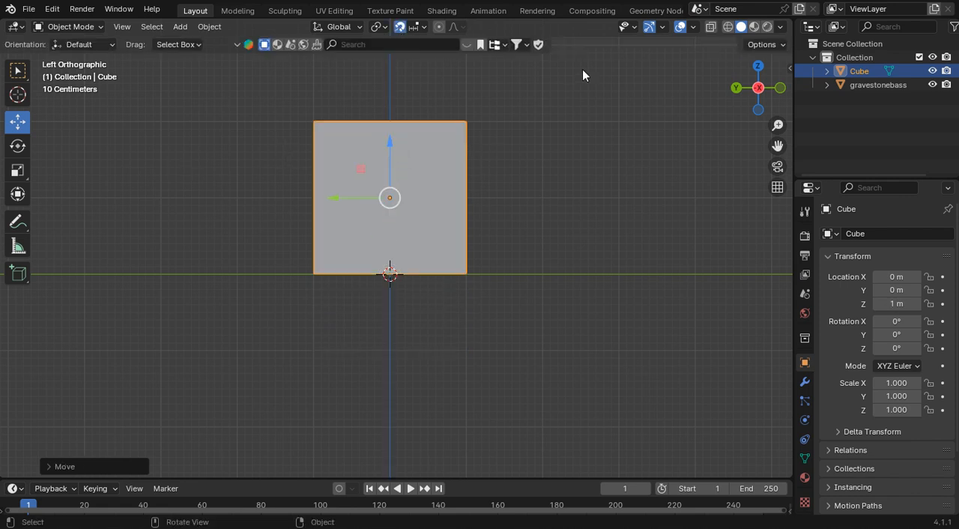
Step: Turn on X-Ray and compare the gravestone's size with the cube around it
{"action": "left_click", "coordinate": [710, 27]}
{"action": "left_click", "coordinate": [698, 53]}
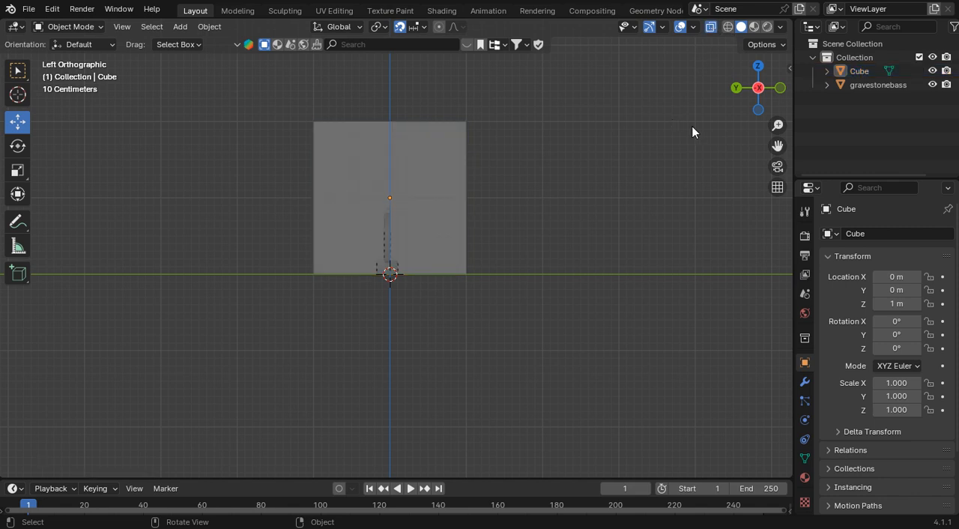
{"action": "left_click_drag", "start_coordinate": [759, 90], "coordinate": [901, 99]}
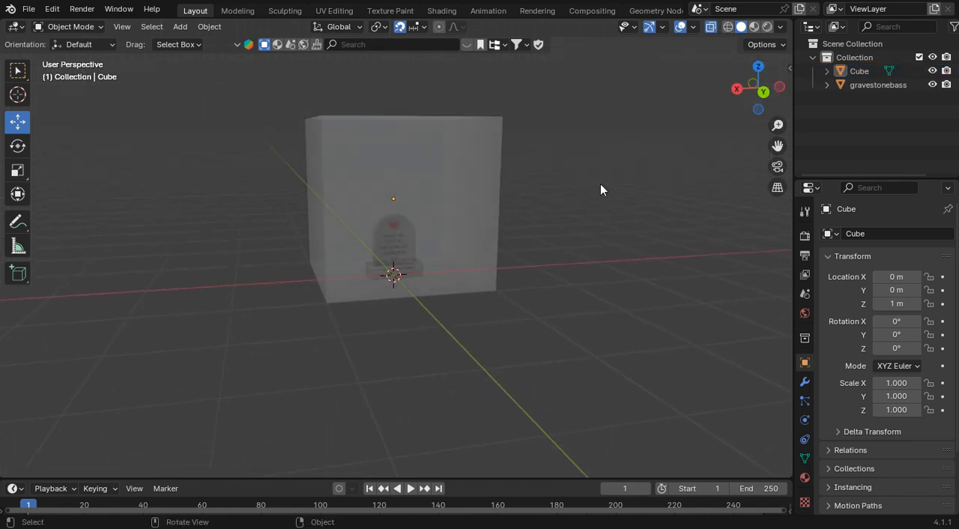
{"action": "scroll", "coordinate": [600, 184], "scroll_direction": "up", "scroll_amount": 5}
{"action": "right_click", "coordinate": [579, 145]}
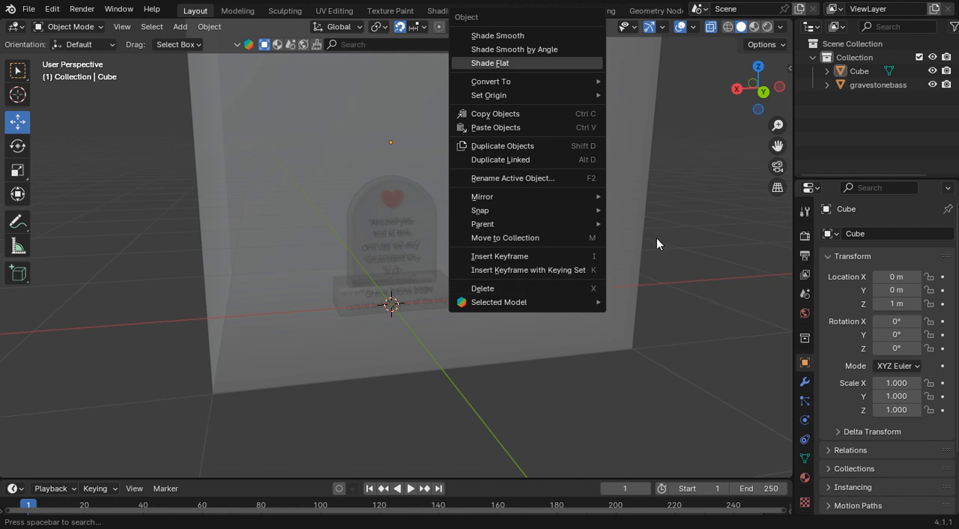
{"action": "scroll", "coordinate": [697, 216], "scroll_direction": "down", "scroll_amount": 4}
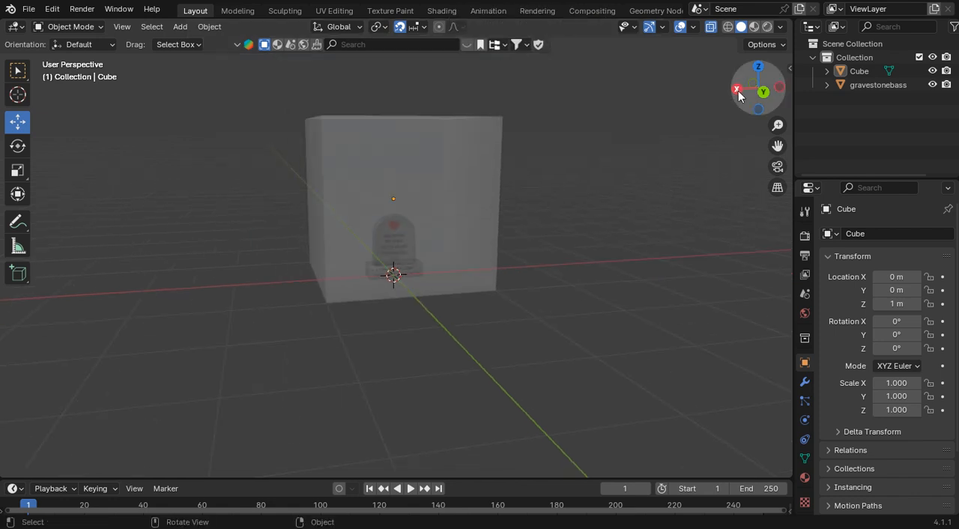
{"action": "mouse_move", "coordinate": [739, 93]}
{"action": "left_mouse_down"}
{"action": "mouse_move", "coordinate": [739, 110]}
{"action": "mouse_move", "coordinate": [739, 98]}
{"action": "left_mouse_up"}
{"action": "scroll", "coordinate": [654, 138], "scroll_direction": "up", "scroll_amount": 1}
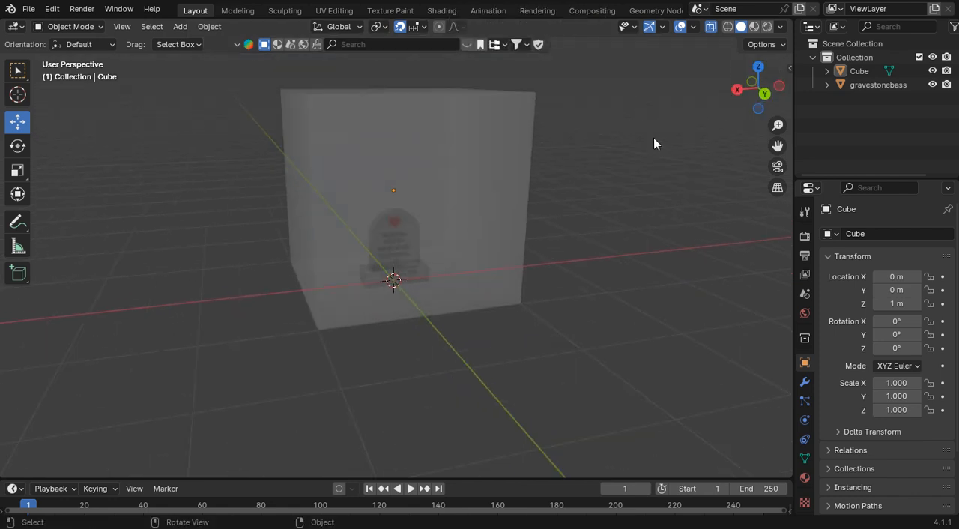
Step: Delete the reference cube and turn off X-Ray to return to the solid gravestone
{"action": "left_click", "coordinate": [464, 133]}
{"action": "right_click", "coordinate": [456, 139]}
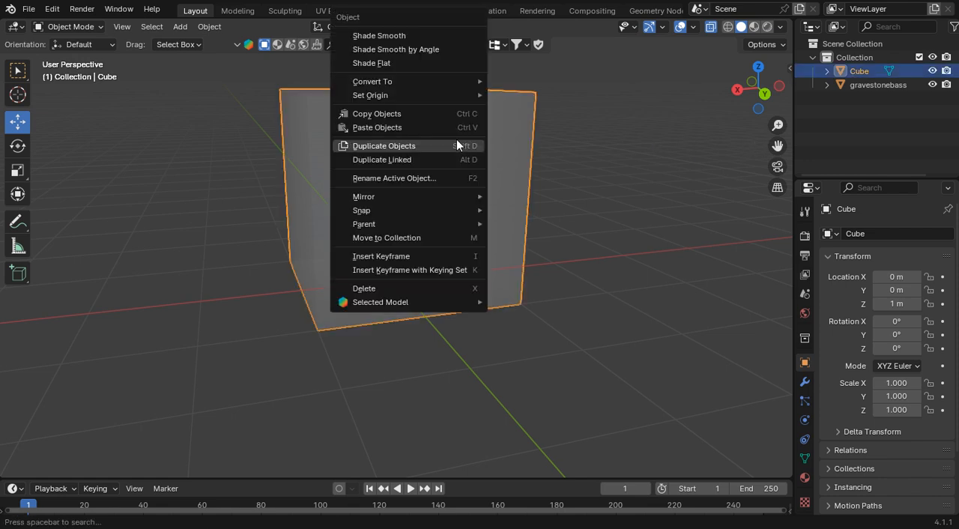
{"action": "left_click", "coordinate": [391, 289]}
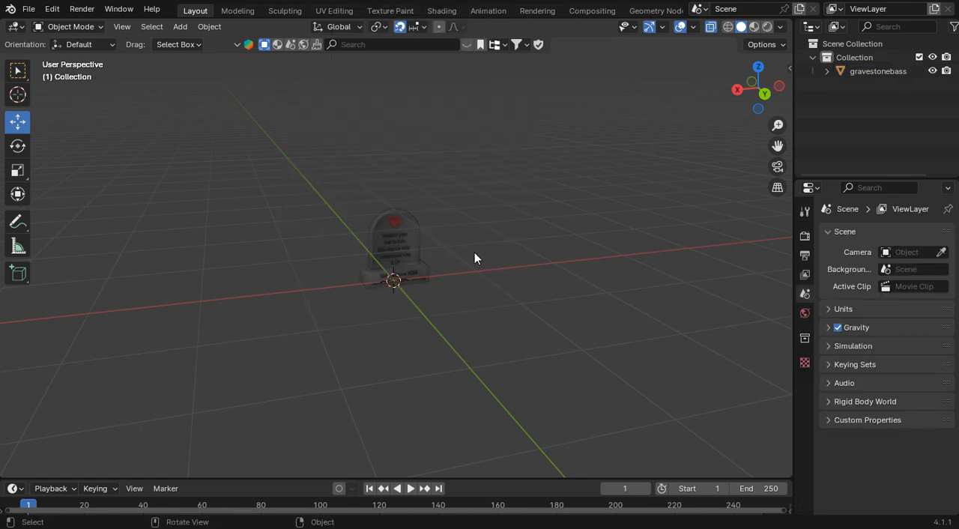
{"action": "scroll", "coordinate": [475, 251], "scroll_direction": "up", "scroll_amount": 5}
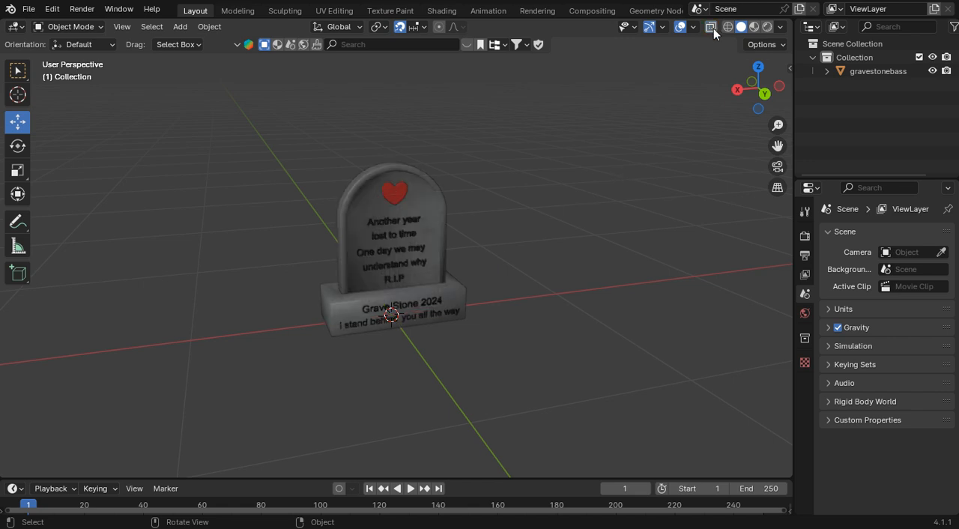
{"action": "mouse_move", "coordinate": [749, 88]}
{"action": "left_mouse_down"}
{"action": "mouse_move", "coordinate": [783, 90]}
{"action": "mouse_move", "coordinate": [751, 90]}
{"action": "left_mouse_up"}
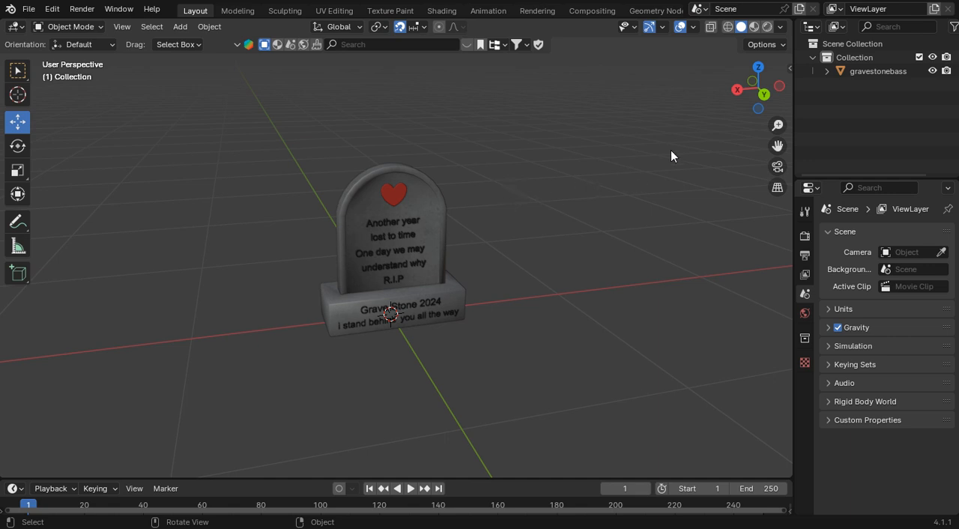
{"action": "mouse_move", "coordinate": [734, 98]}
{"action": "left_mouse_down"}
{"action": "mouse_move", "coordinate": [765, 99]}
{"action": "mouse_move", "coordinate": [732, 103]}
{"action": "left_mouse_up"}
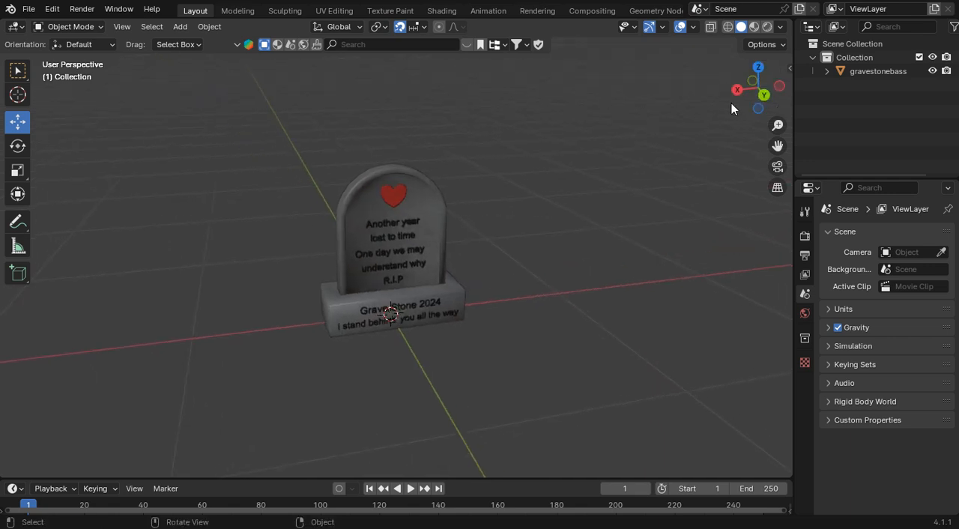